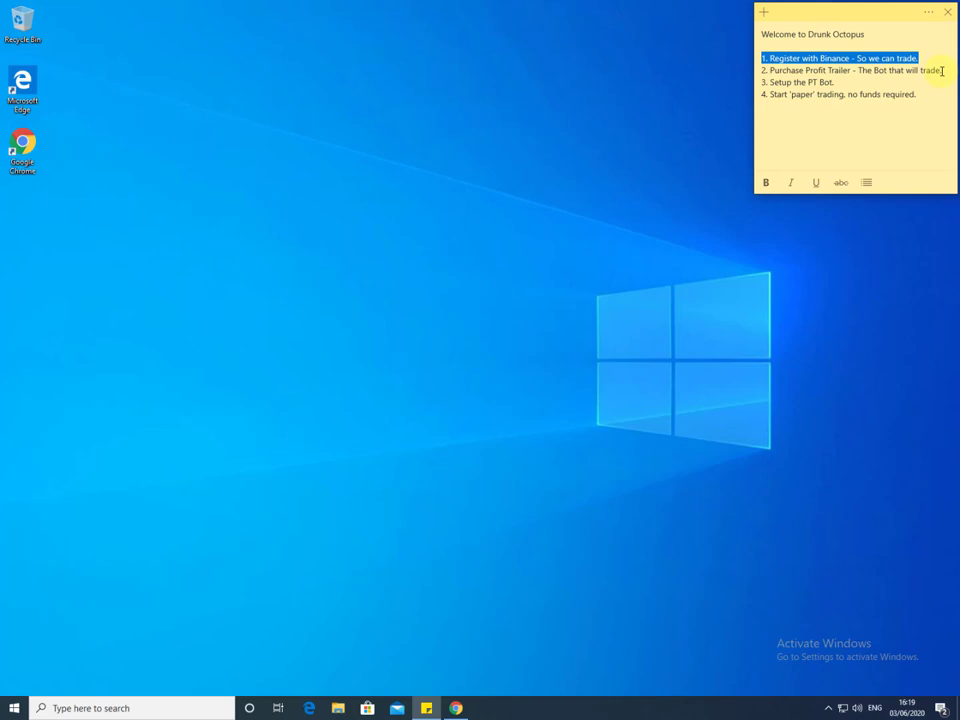
- Highlight steps 2, 3 and 4 of the sticky-note plan, then clear the highlight
left_click_drag(942, 70, 761, 70)
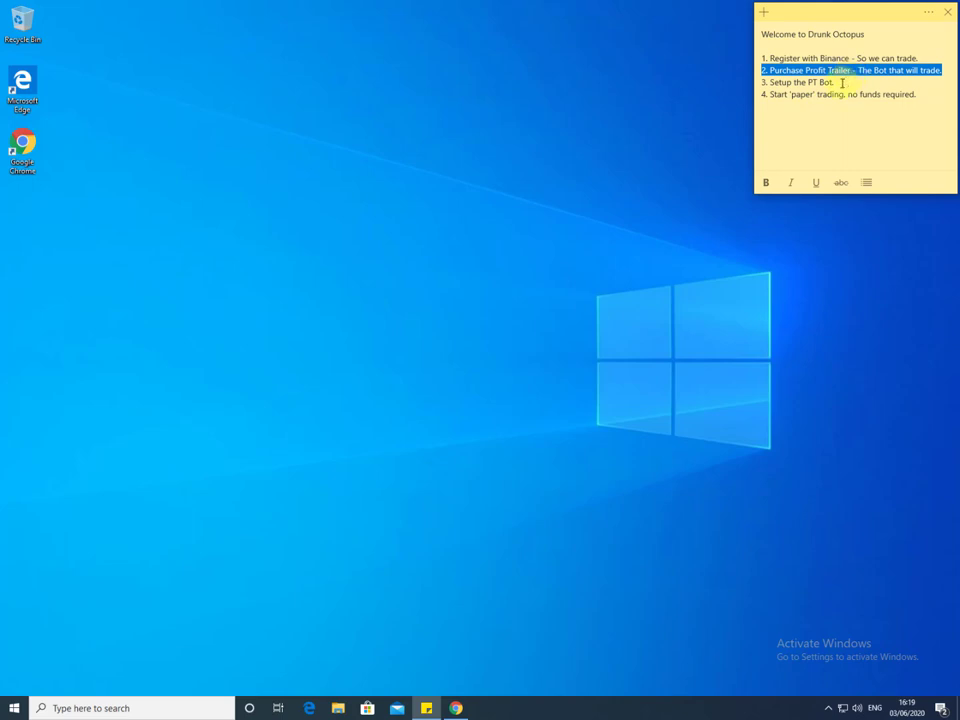
left_click_drag(835, 84, 756, 81)
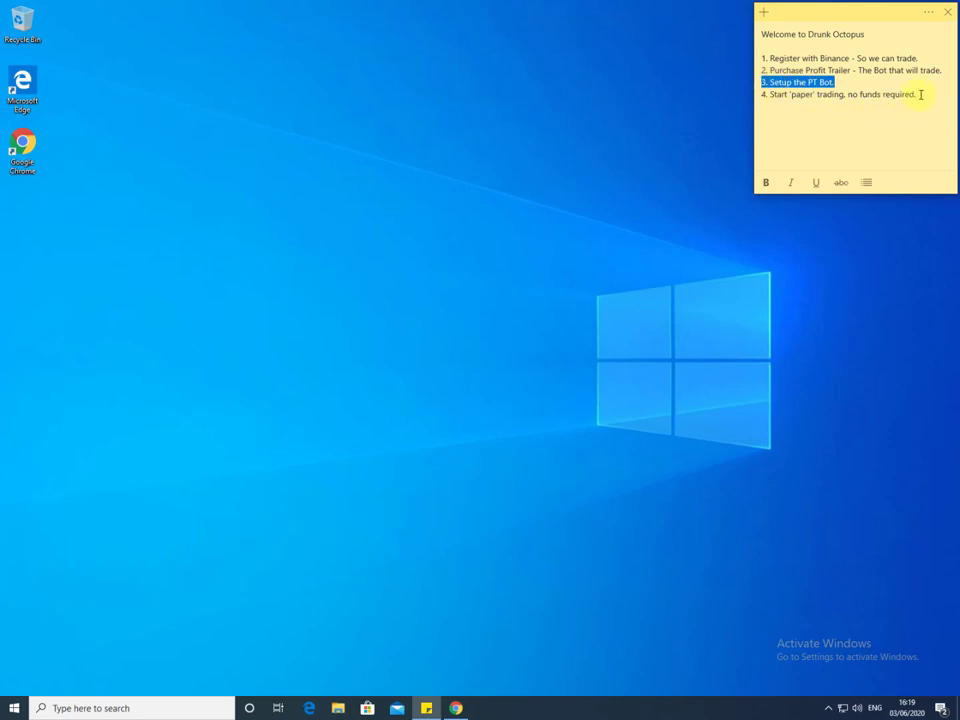
left_click_drag(918, 94, 754, 94)
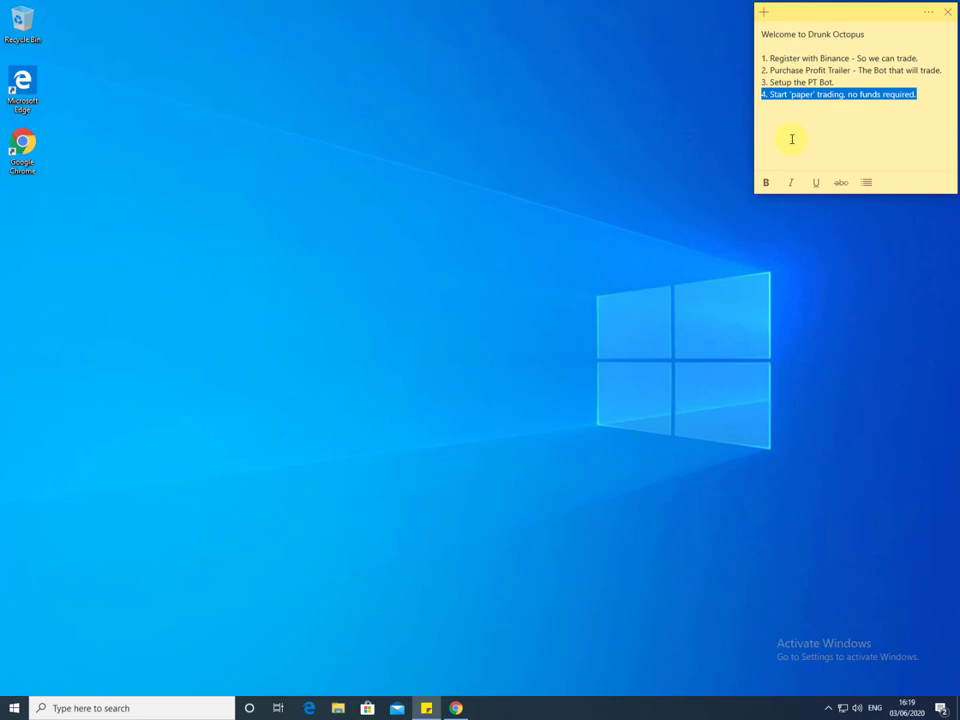
left_click(791, 139)
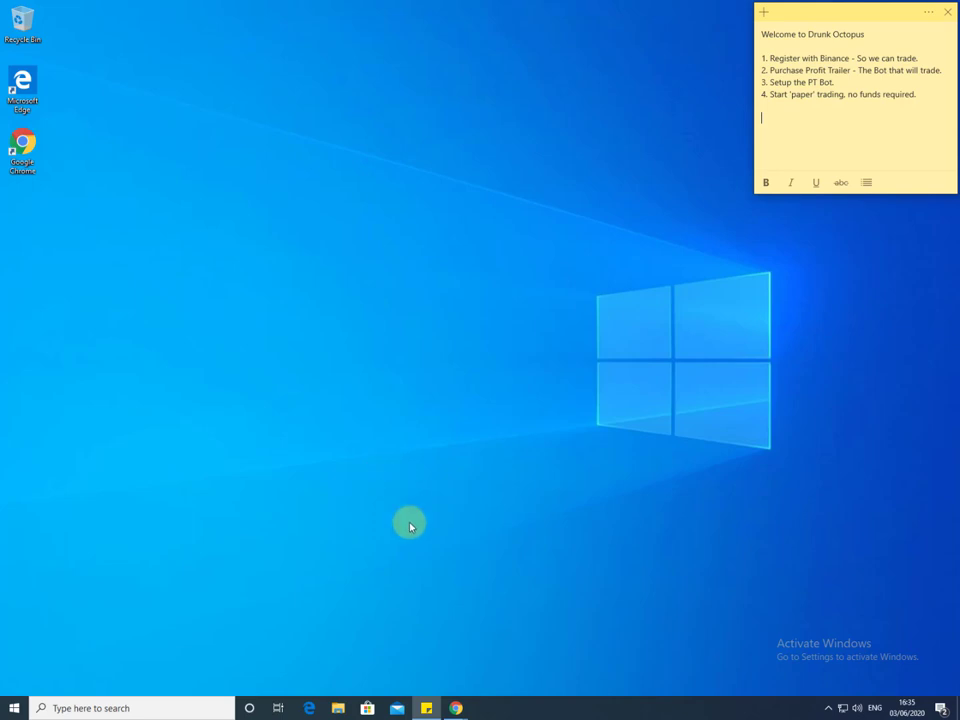
- Bring the Drunk Octopus YouTube channel forward and follow its Binance Exchange link under Links
left_click(456, 707)
left_click(418, 672)
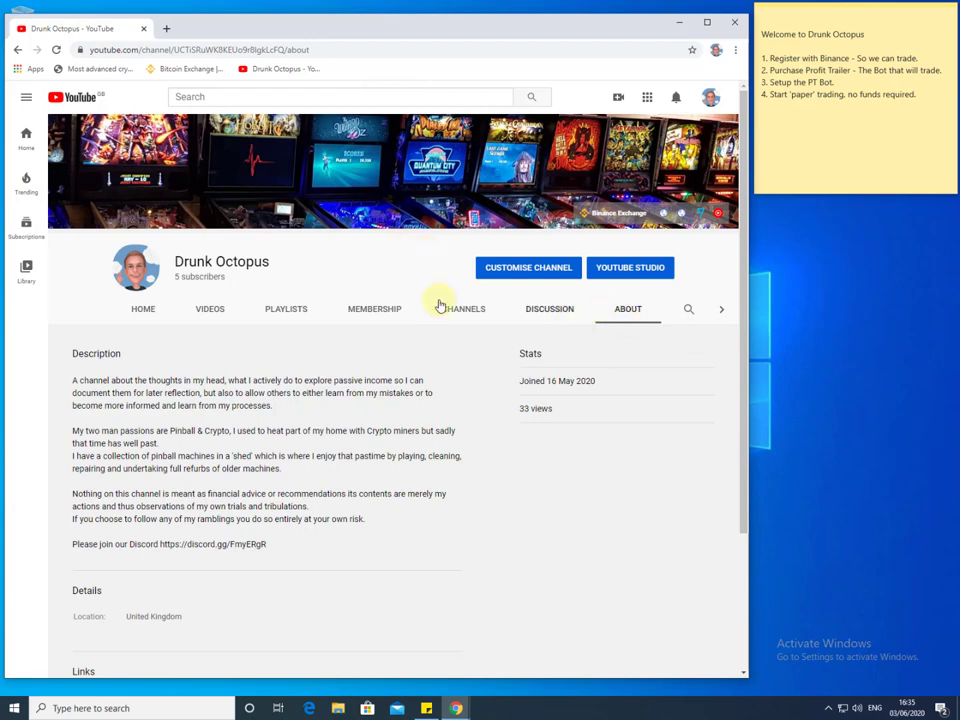
scroll(343, 272, "down", 3)
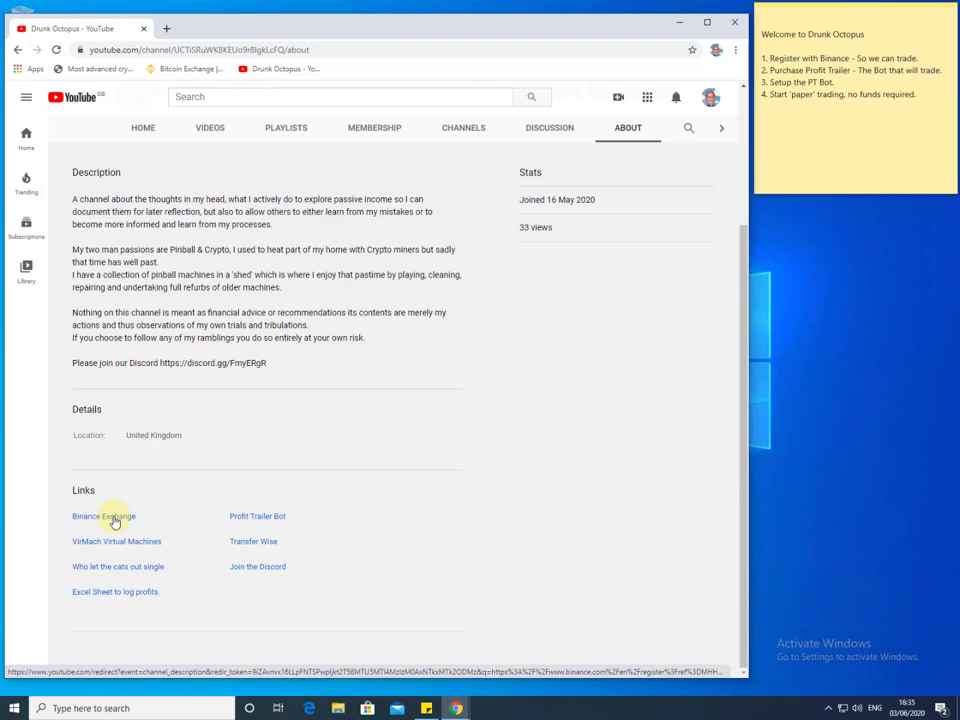
scroll(342, 432, "up", 3)
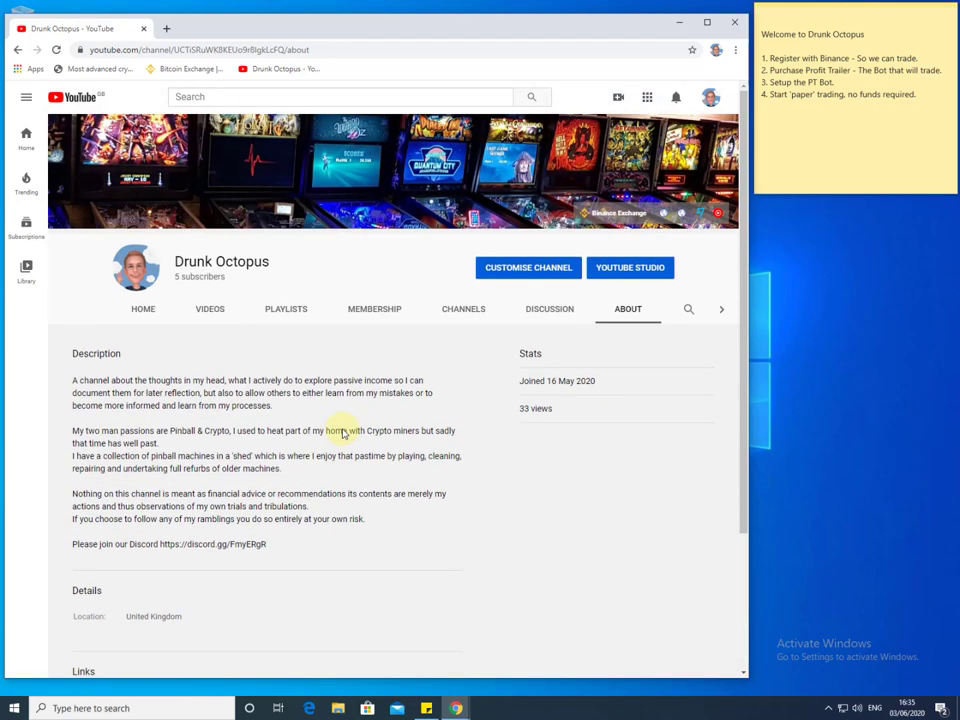
scroll(342, 432, "down", 3)
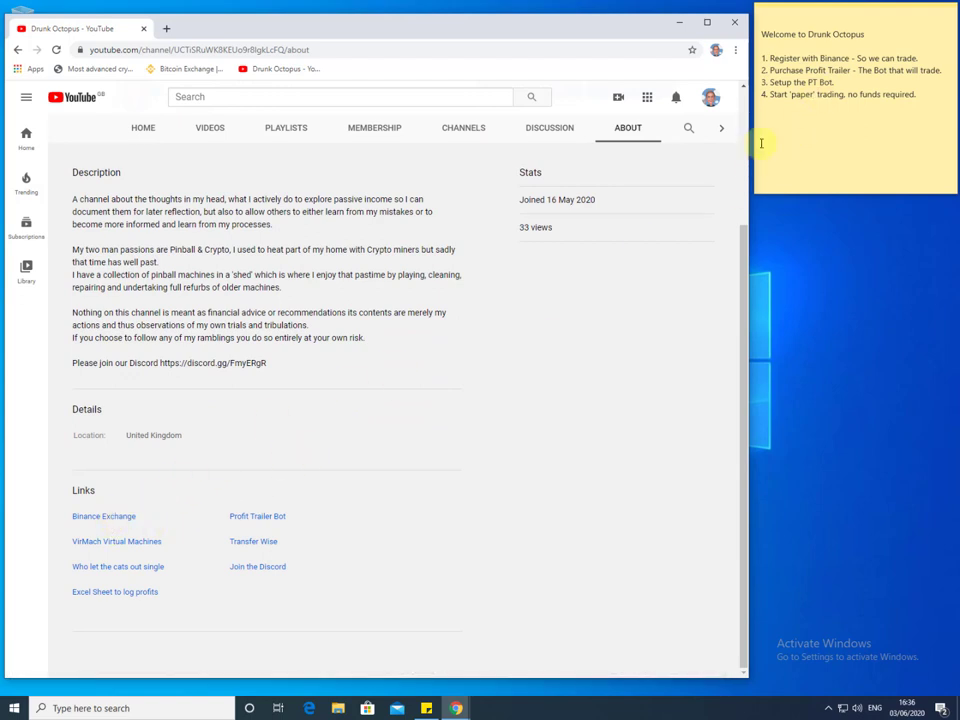
left_click(124, 517)
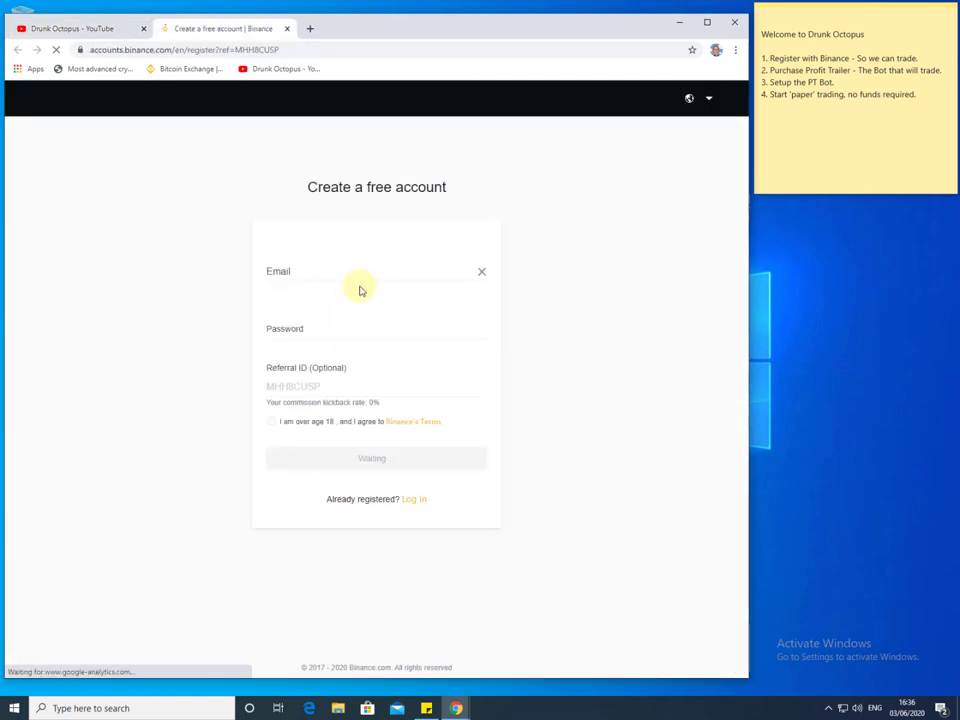
- Enter the sign-up email and password, accept the over-18 Terms, and create the Binance account
left_click(301, 270)
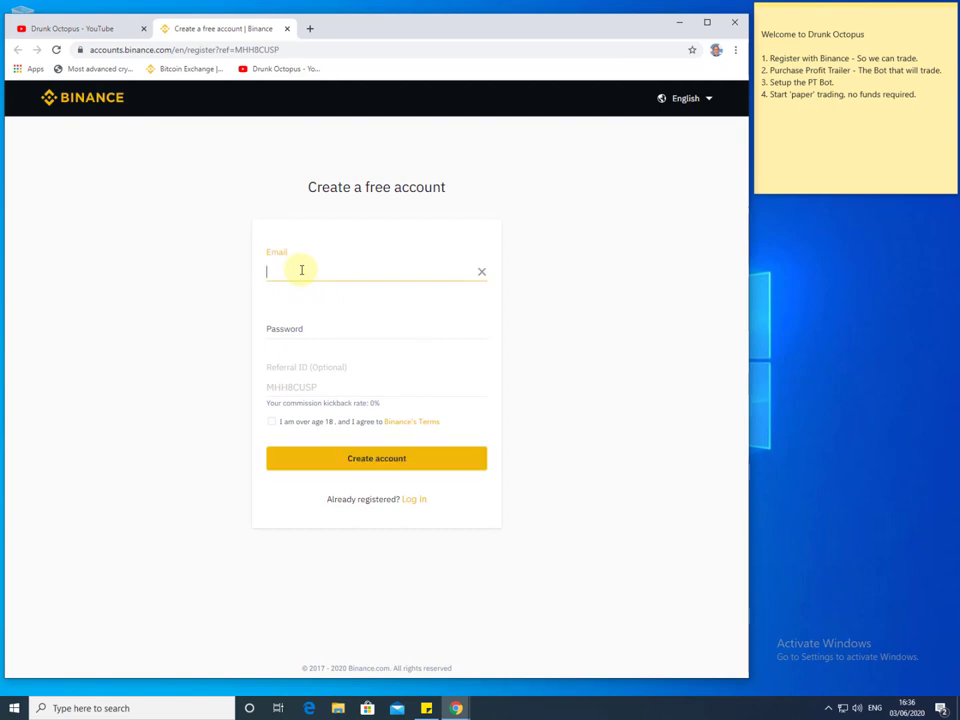
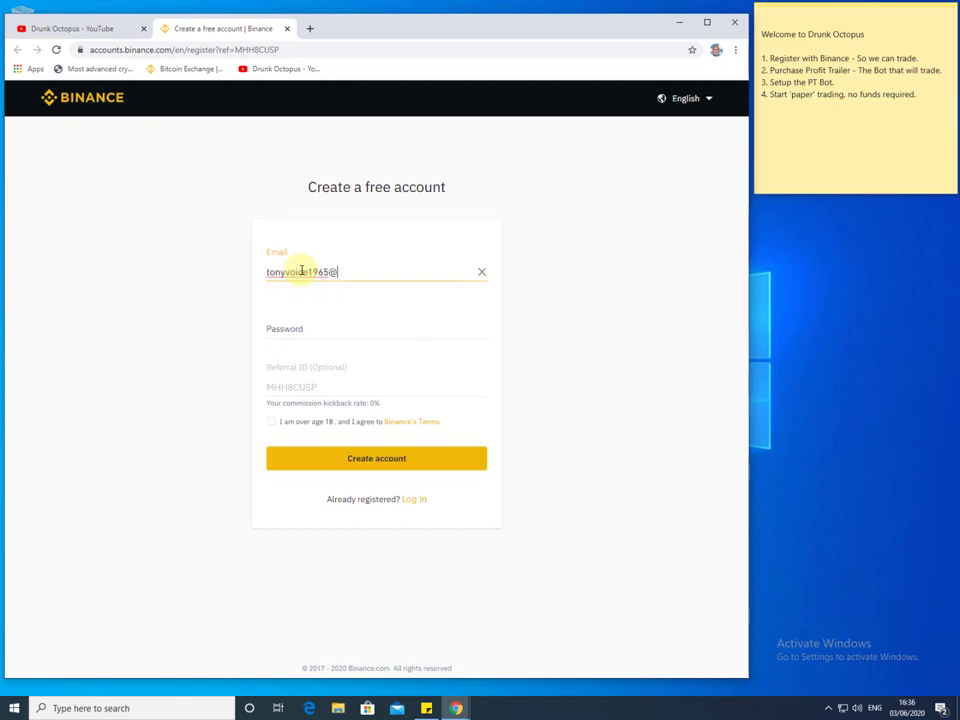
left_click(298, 322)
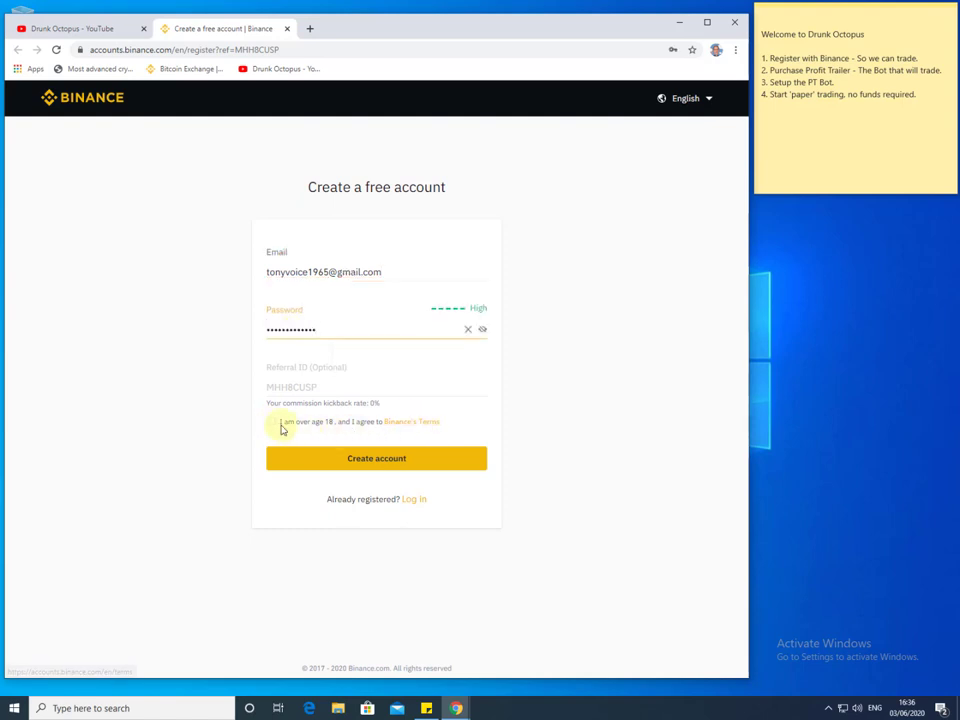
left_click(271, 424)
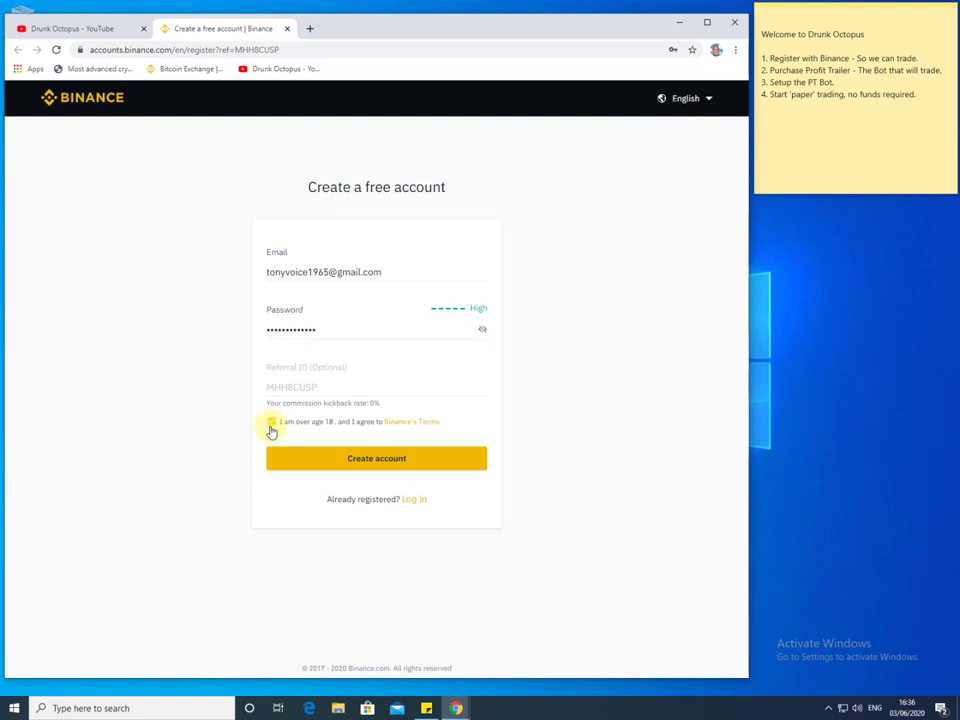
left_click(356, 463)
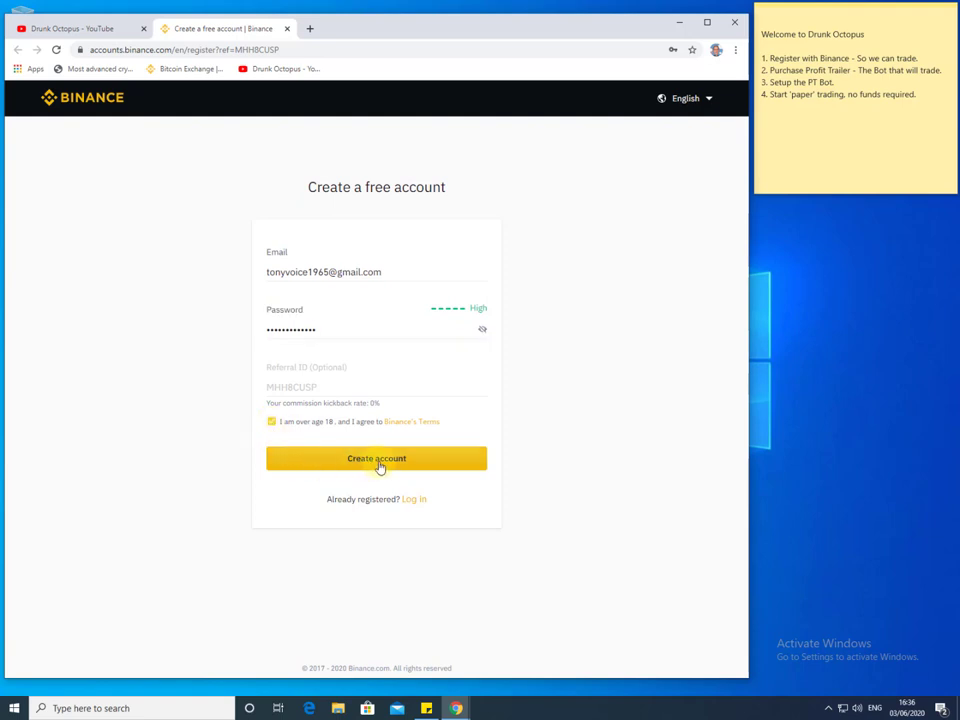
left_click(379, 467)
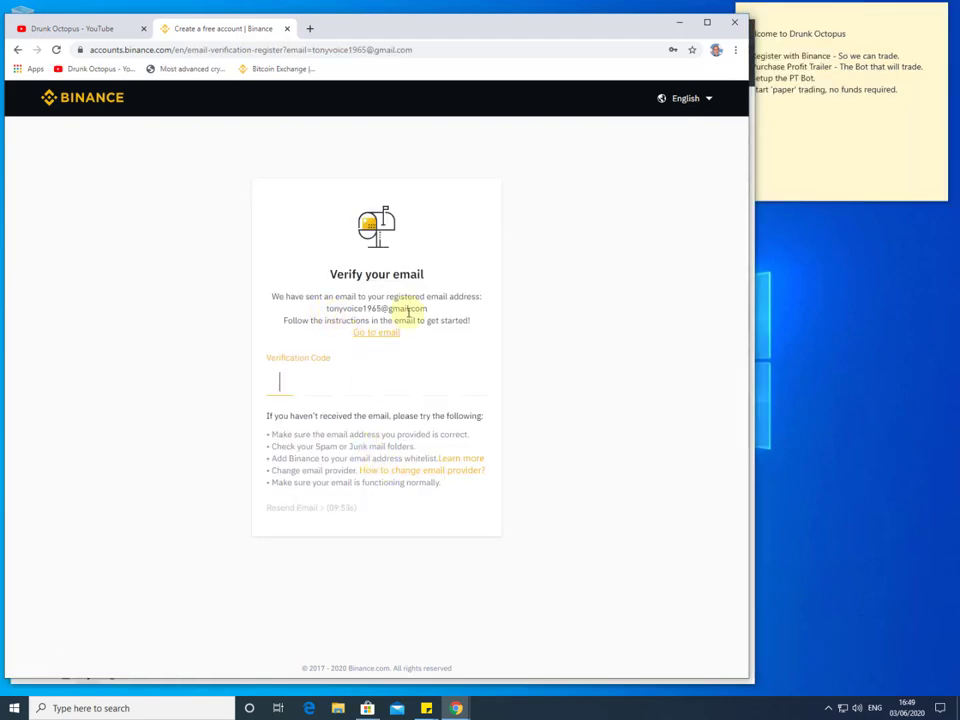
- Read the activation code from Binance's Gmail confirmation email and enter it as the Verification Code
mouse_move(455, 710)
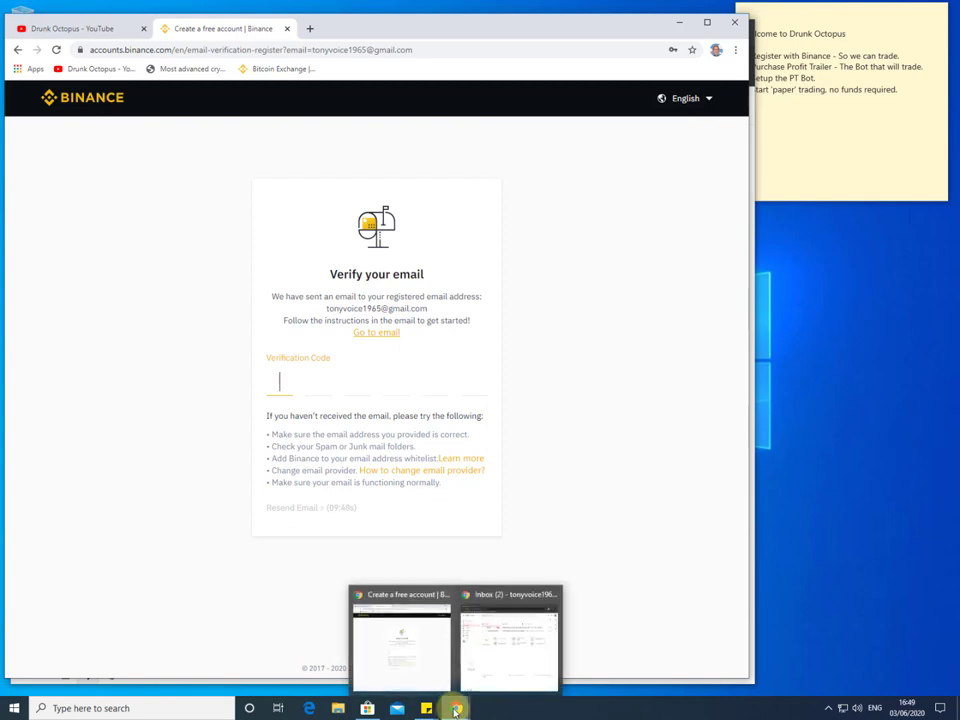
left_click(497, 671)
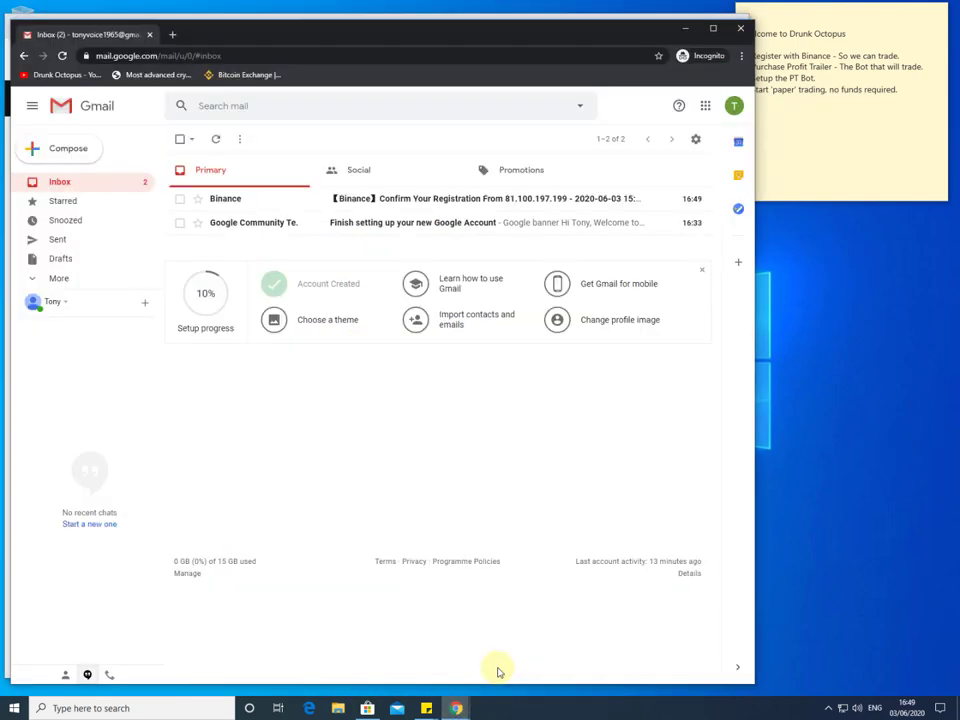
left_click(438, 198)
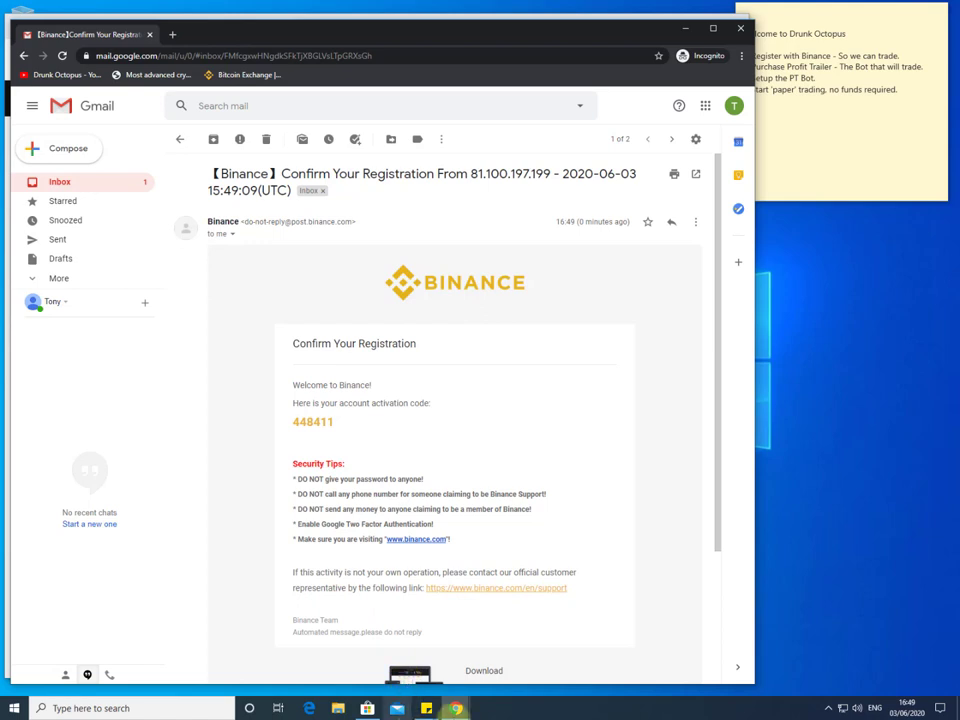
left_click(456, 707)
left_click(436, 677)
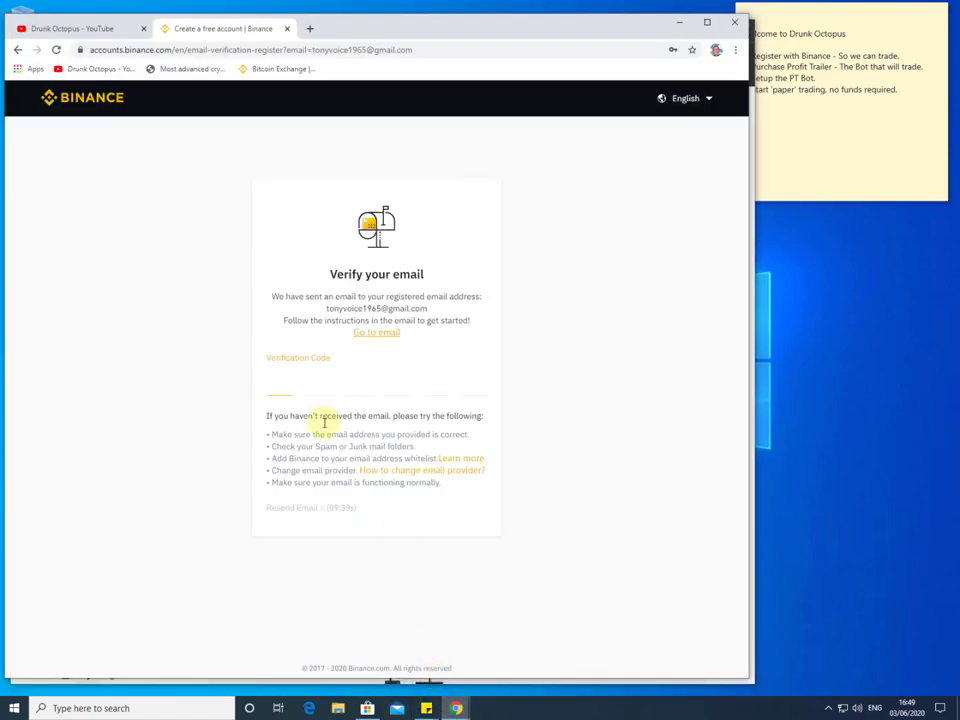
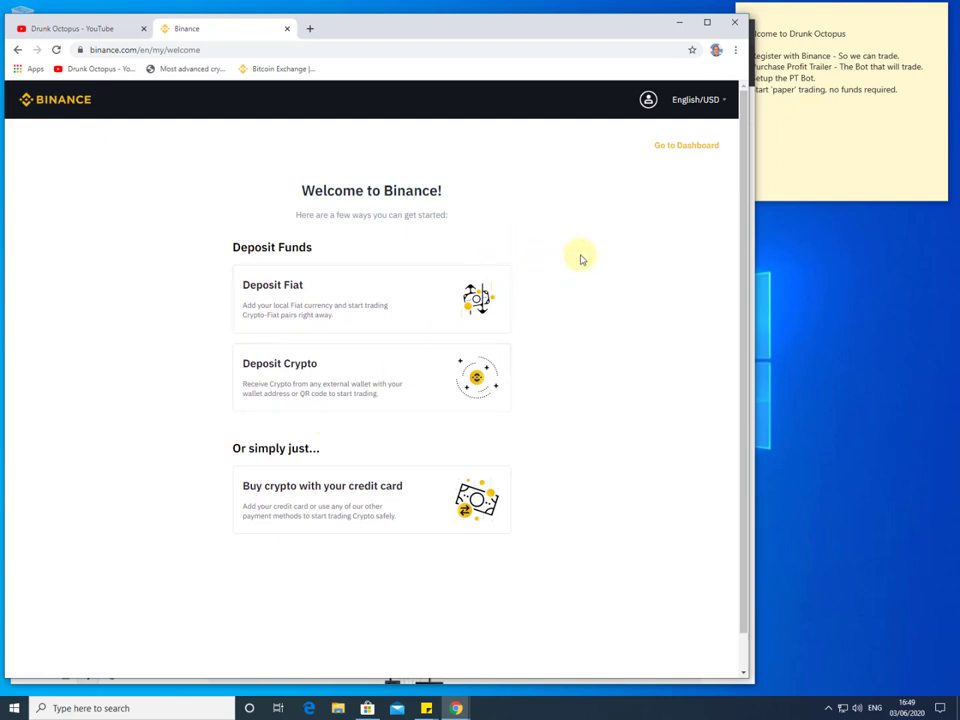
- Go to the dashboard and pick Google Authenticator as the two-factor method
left_click(689, 147)
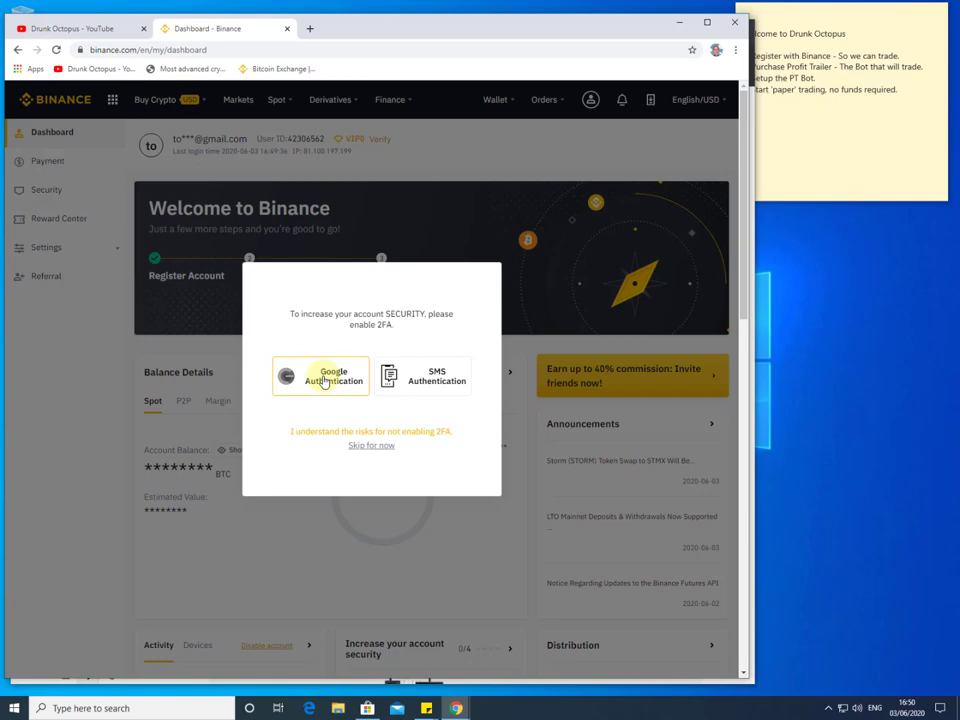
left_click(323, 378)
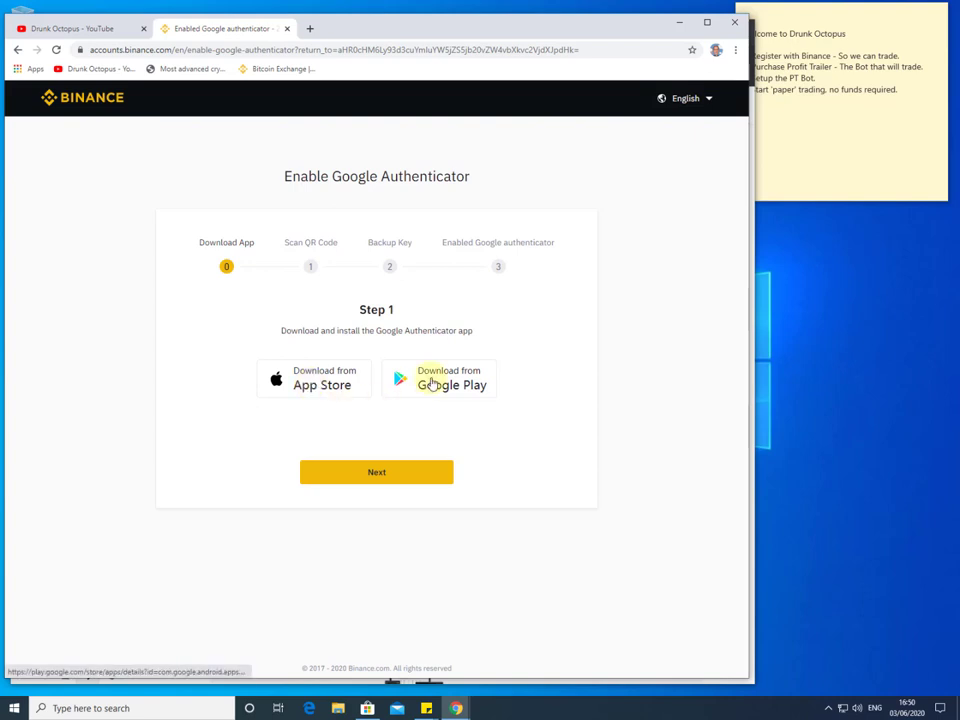
- Advance past the QR code step and copy the Google Authenticator backup key
left_click(392, 474)
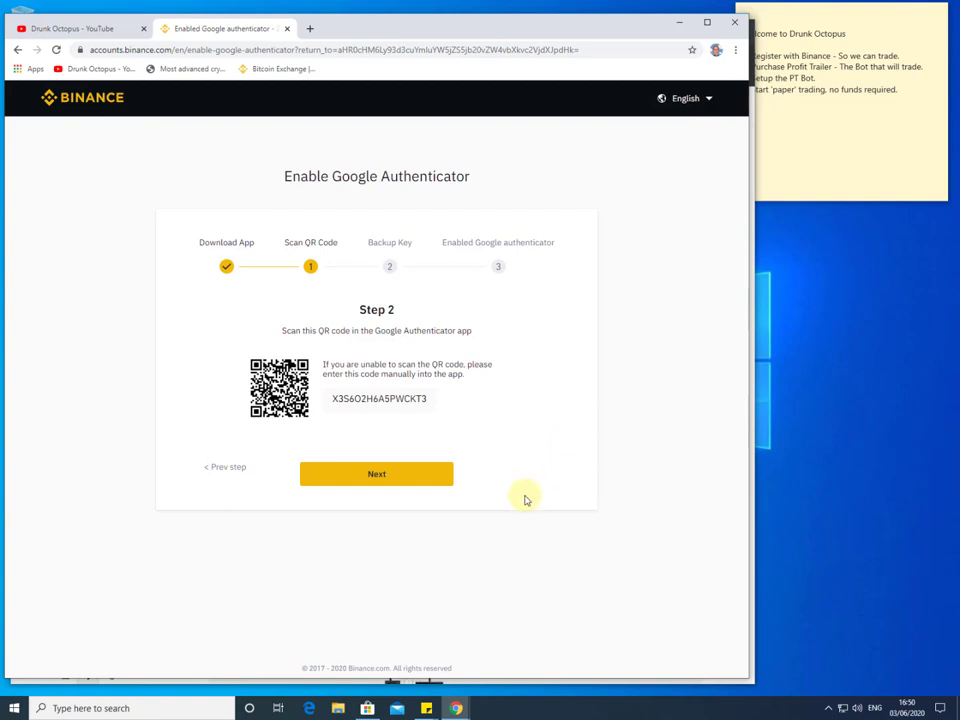
left_click(376, 476)
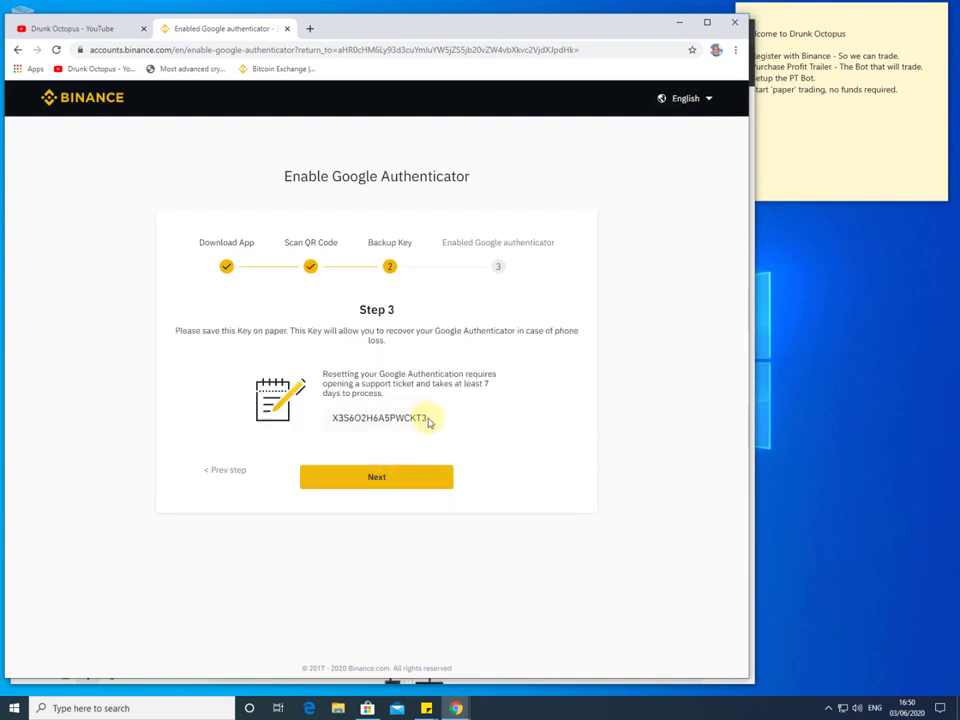
left_click_drag(428, 419, 332, 422)
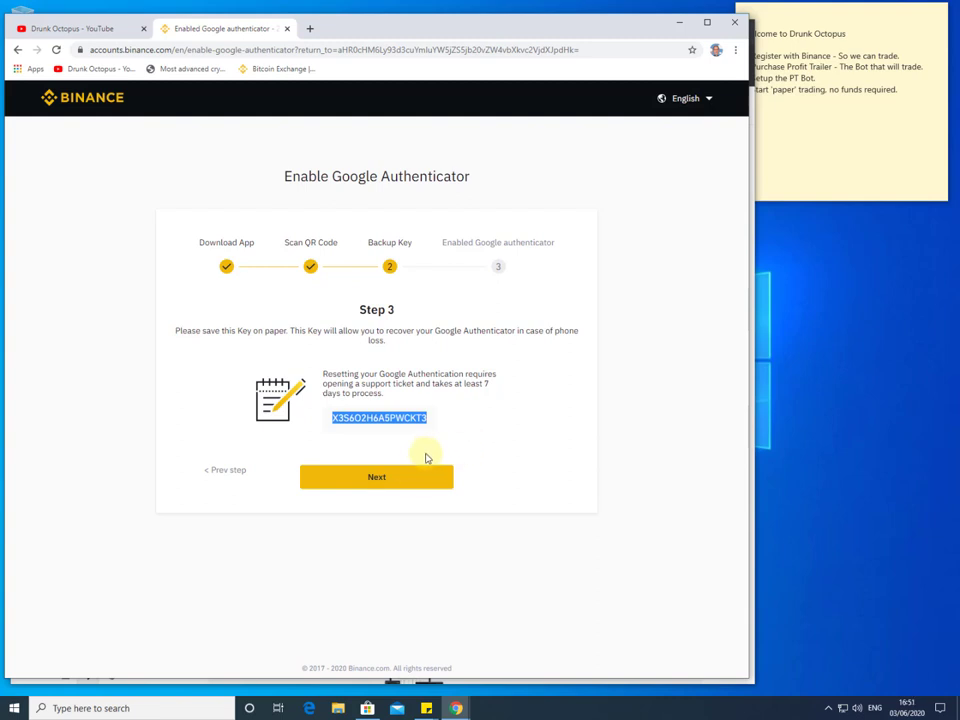
left_click(381, 484)
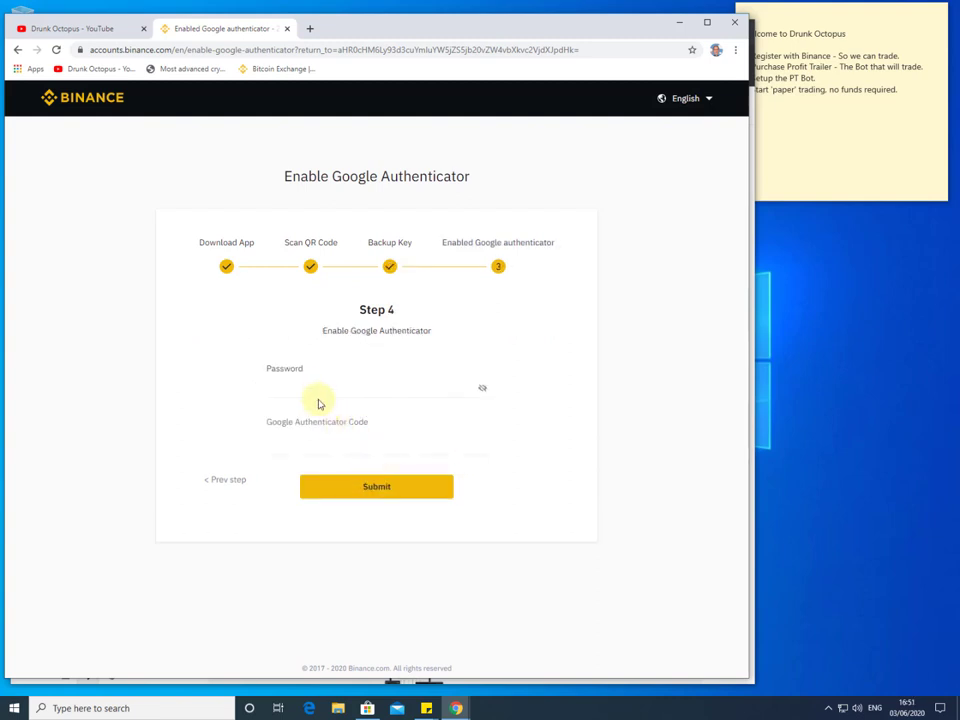
- Submit the account password and current authenticator code to enable Google Authenticator
left_click(312, 390)
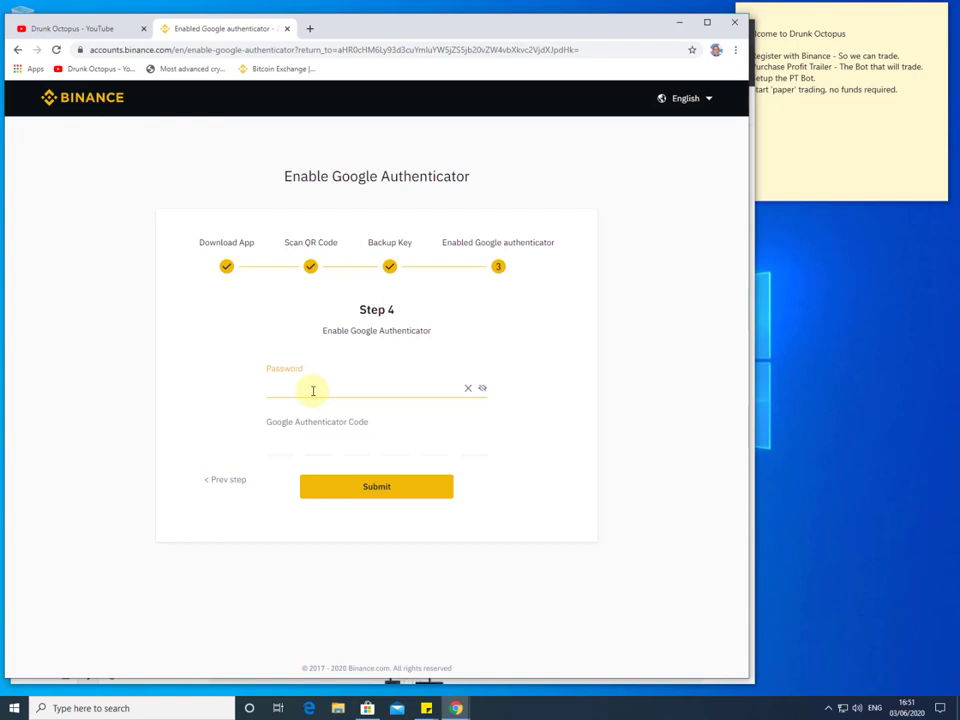
type("*************")
left_click(281, 450)
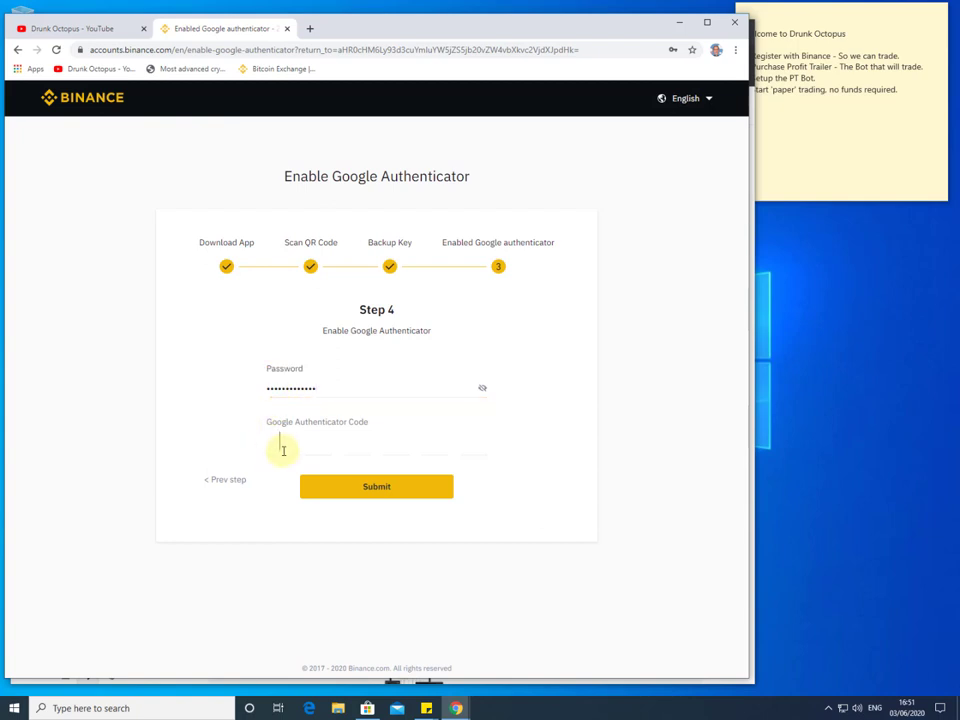
left_click(386, 493)
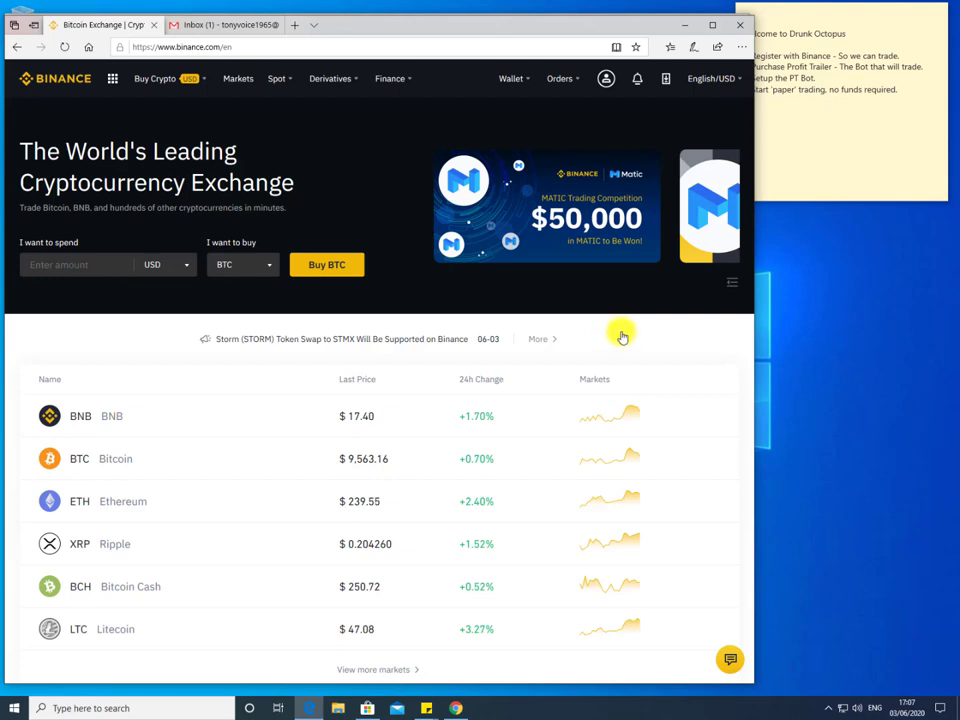
- Go to API Management from the account icon's dropdown menu
left_click(606, 81)
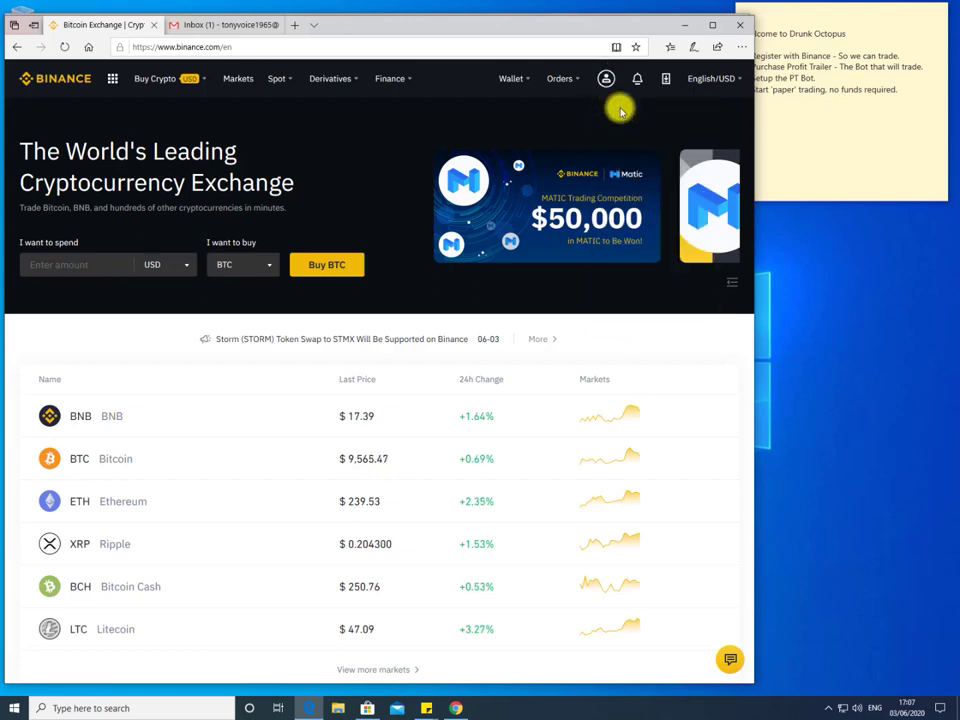
left_click(606, 84)
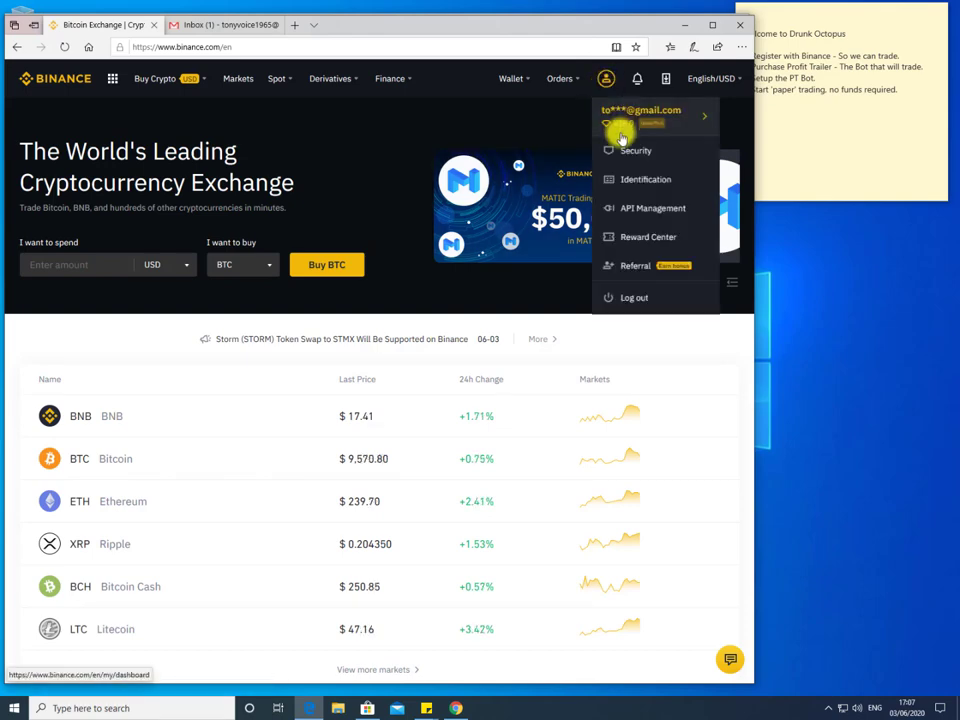
left_click(637, 208)
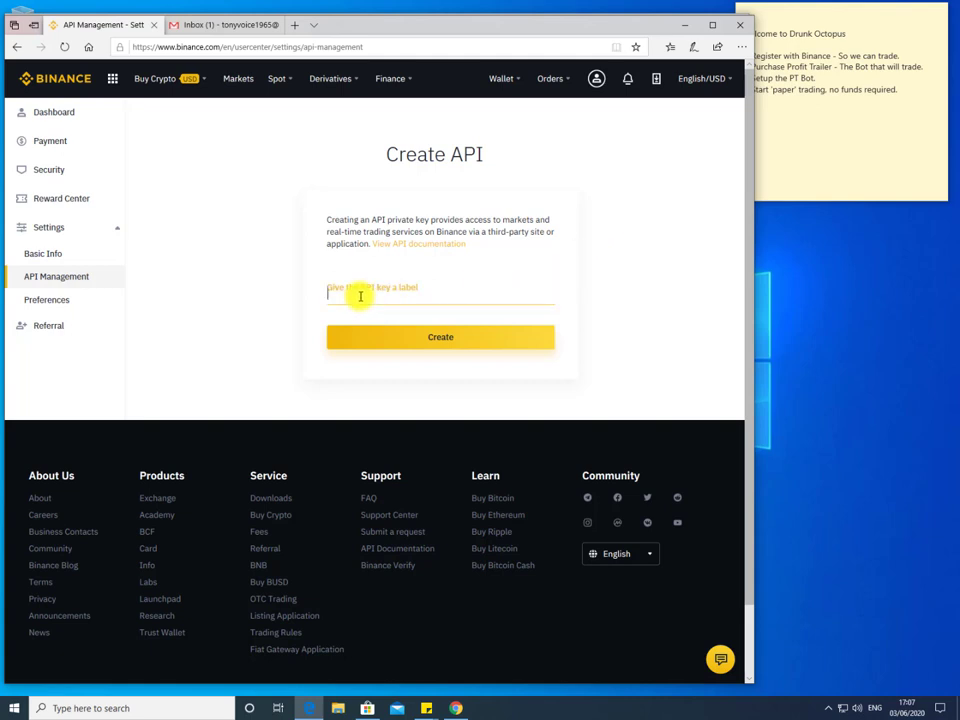
- Create an API key labelled PT, pass the authenticator code check, then switch to Gmail
left_click(360, 296)
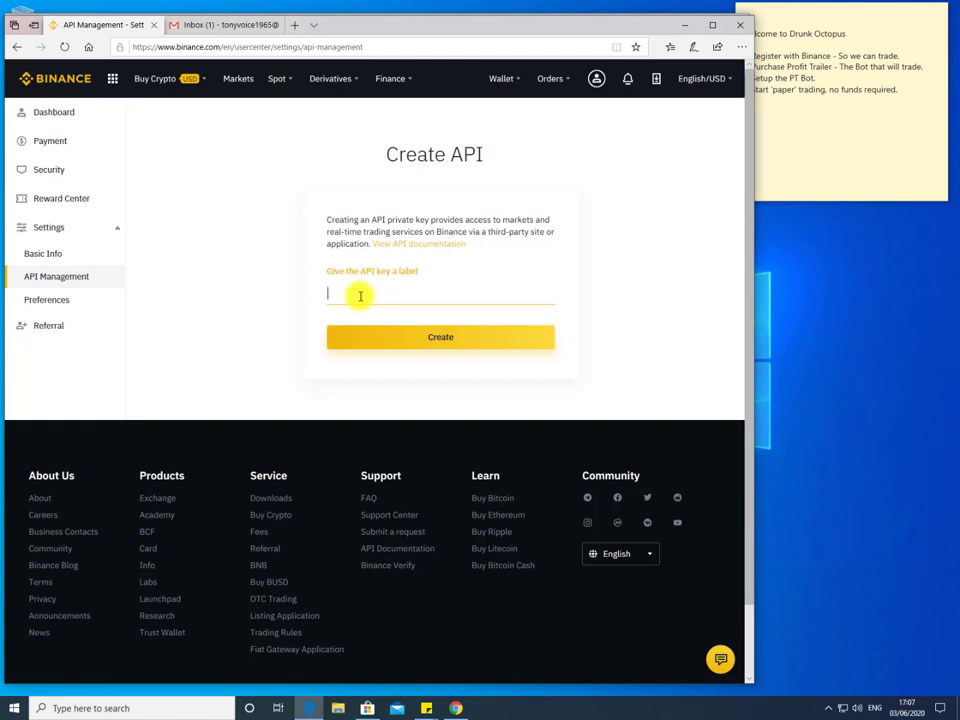
type("PT")
left_click(450, 337)
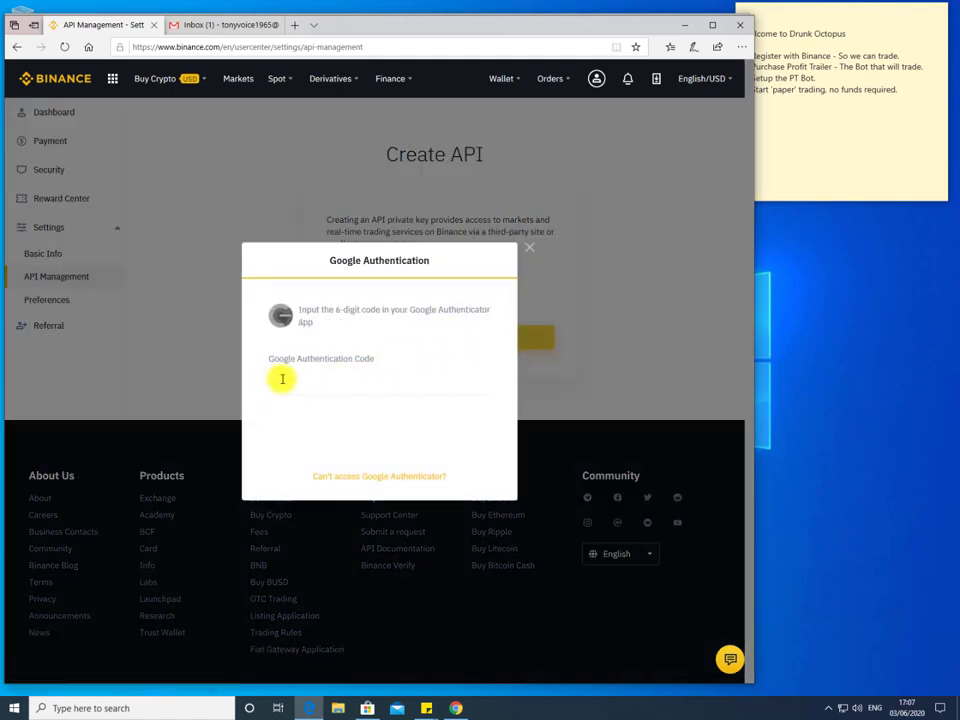
left_click(284, 385)
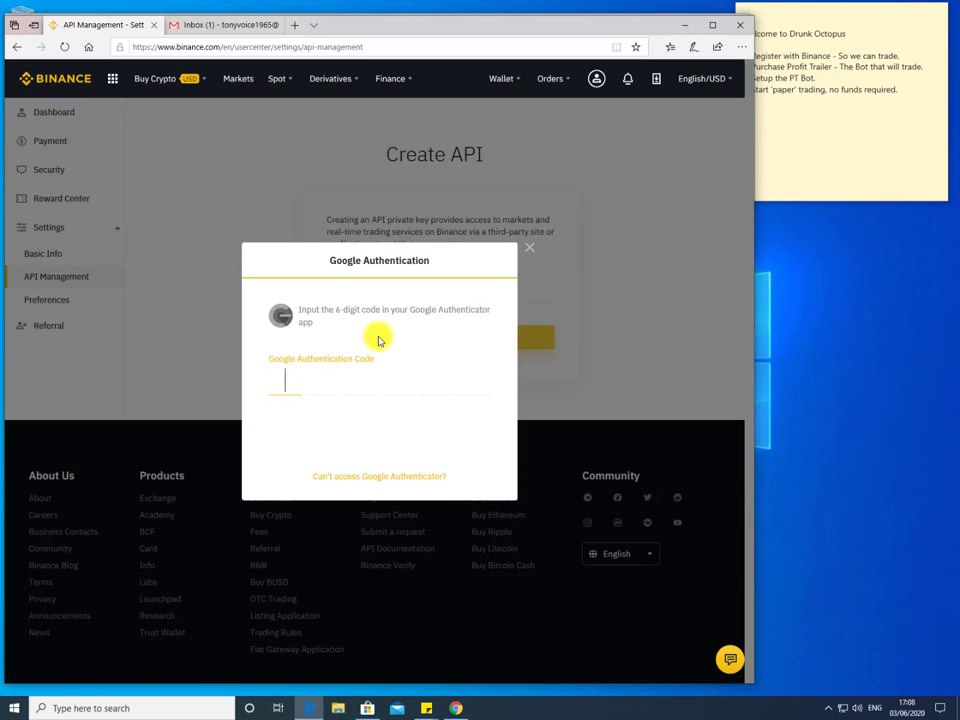
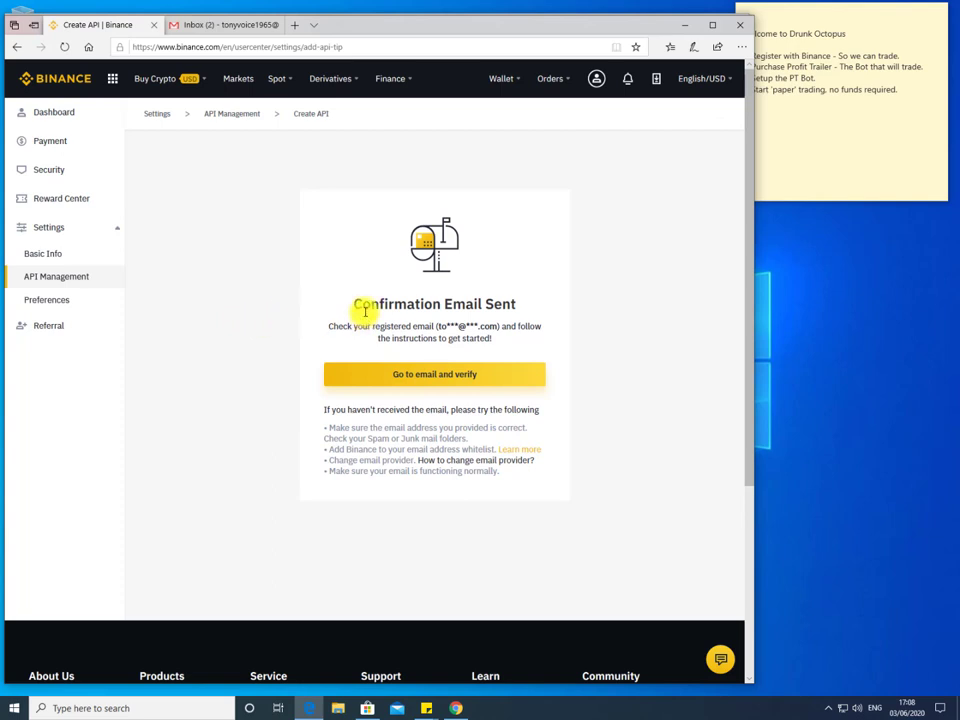
left_click(221, 27)
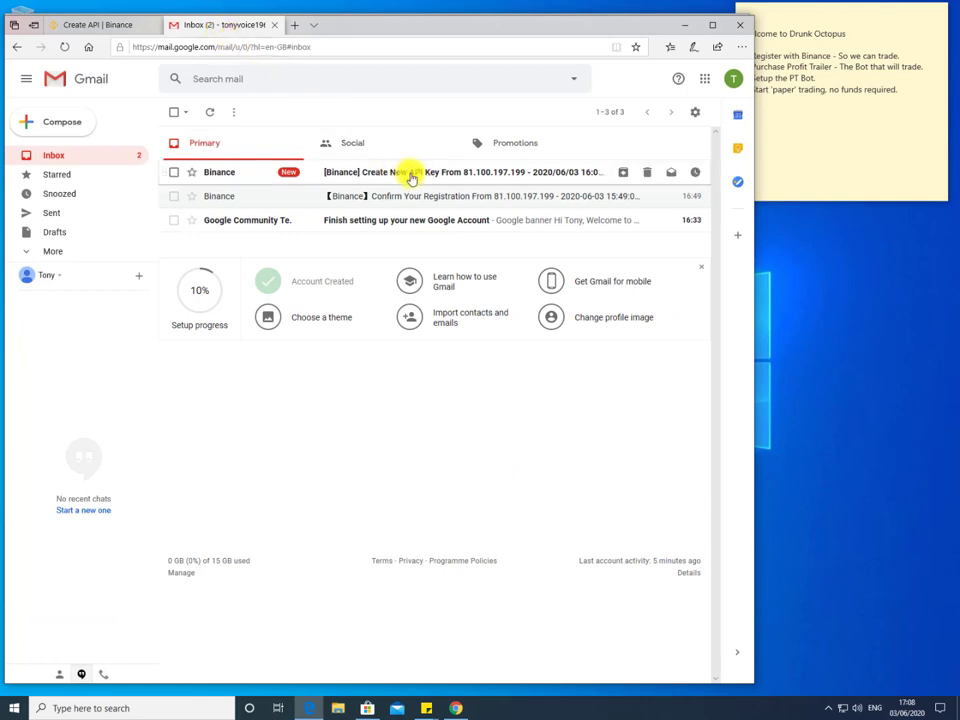
- Open Binance's Create New API Key email and confirm the PT key
left_click(411, 176)
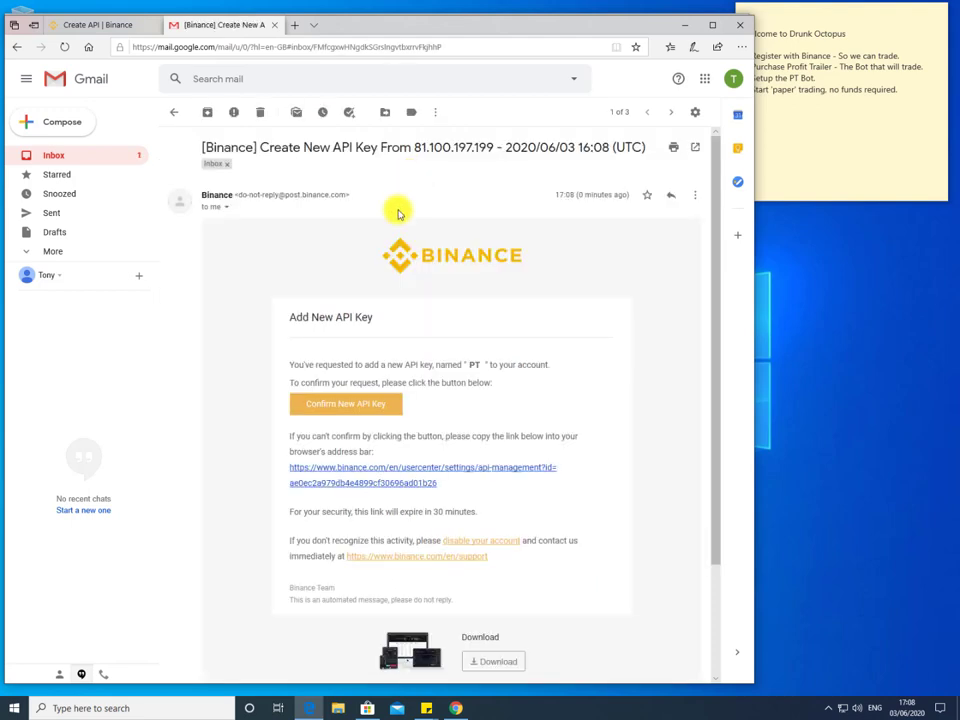
left_click(343, 405)
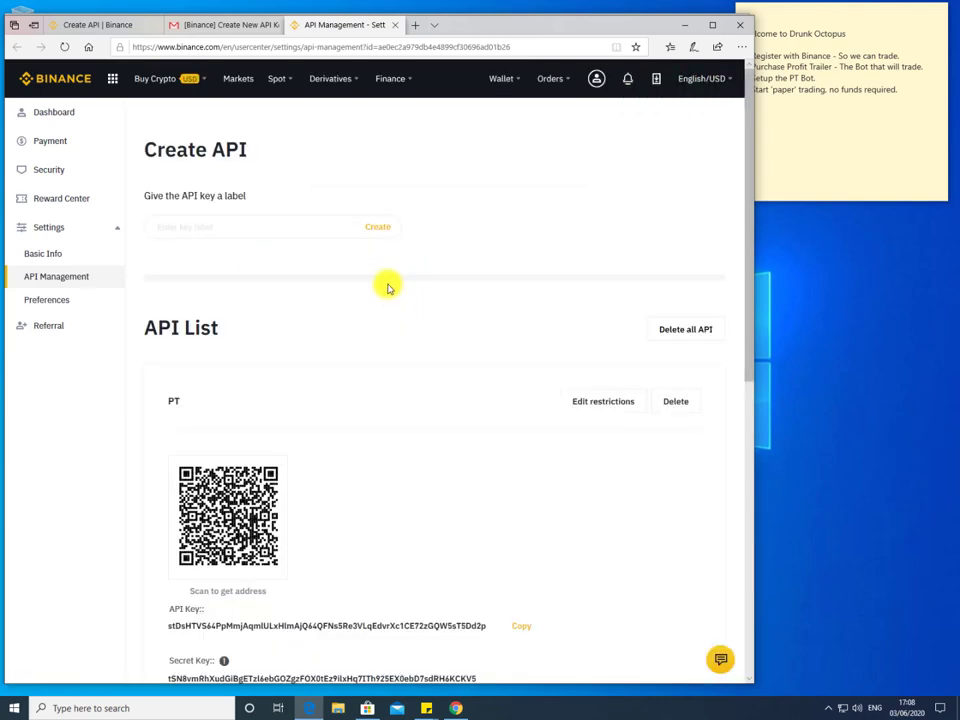
- Copy the PT API Key string and paste it below the plan in the sticky note
scroll(388, 288, "down", 3)
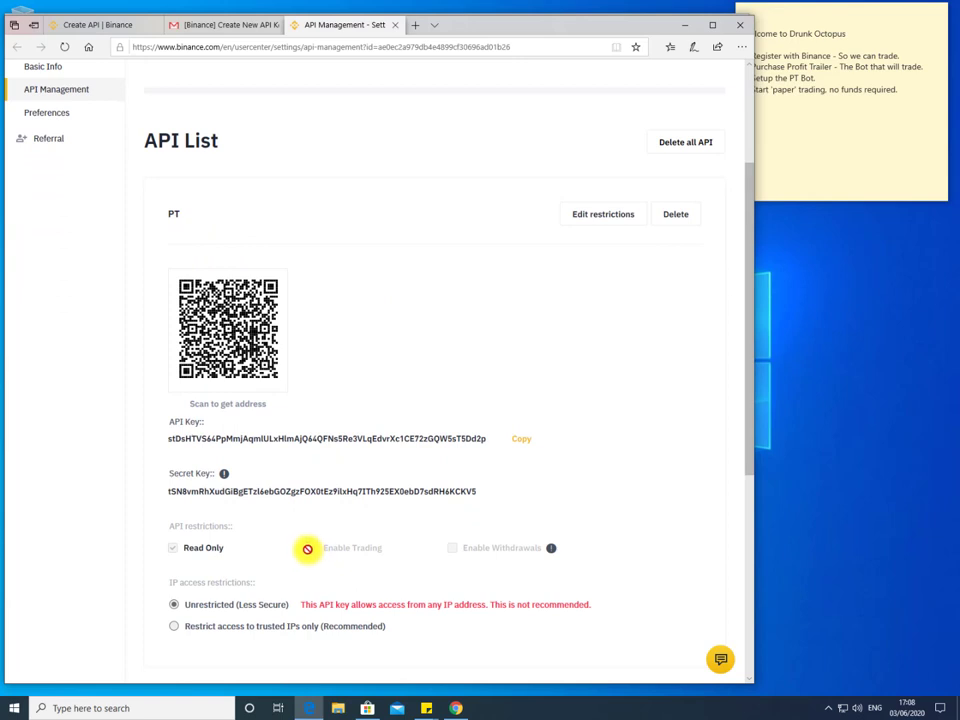
left_click_drag(168, 492, 185, 494)
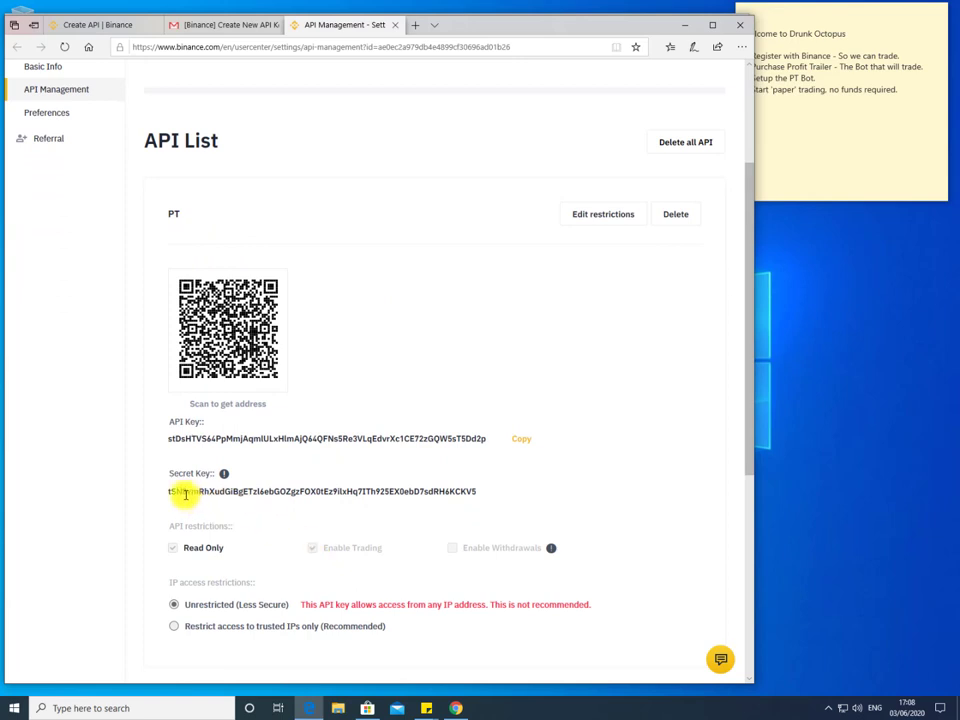
left_click(222, 475)
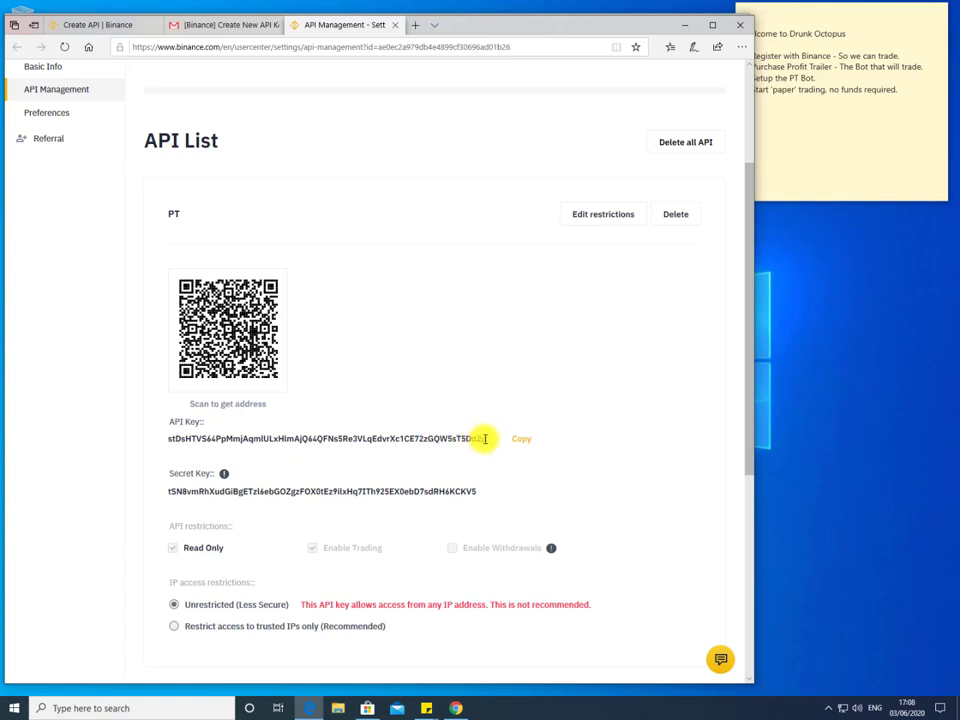
left_click_drag(484, 438, 165, 445)
key("ctrl+c")
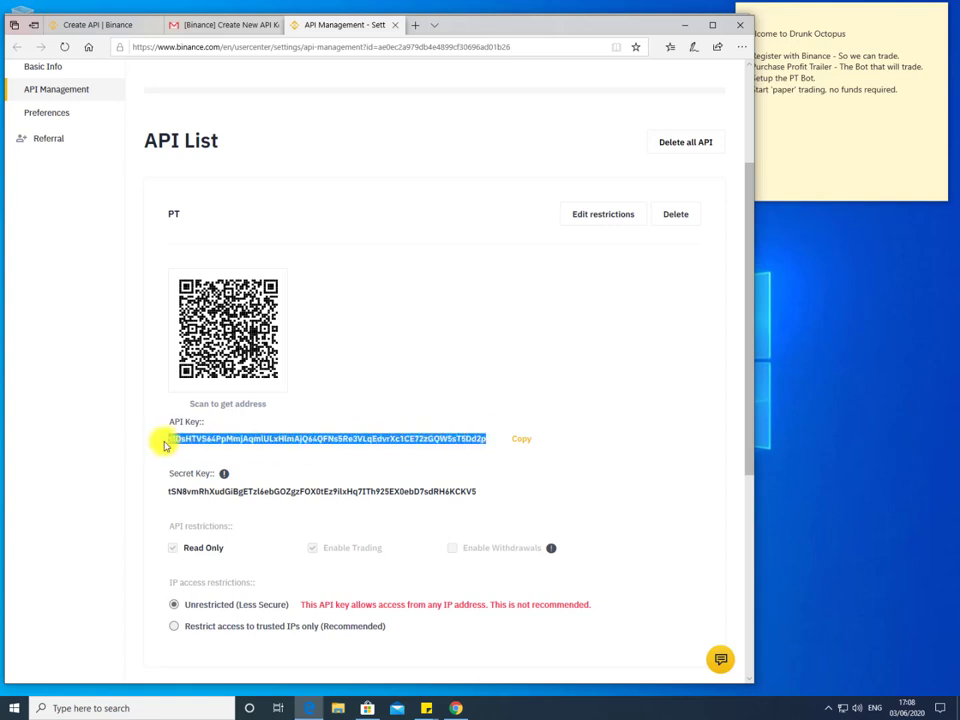
left_click(797, 152)
key("Return")
key("Return")
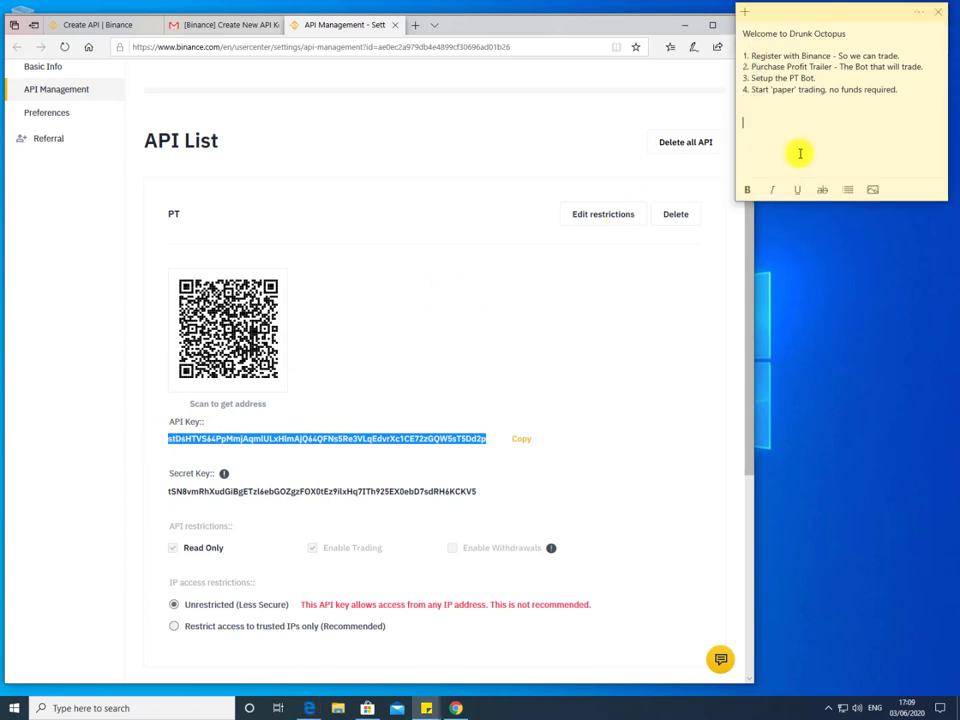
key("ctrl+v")
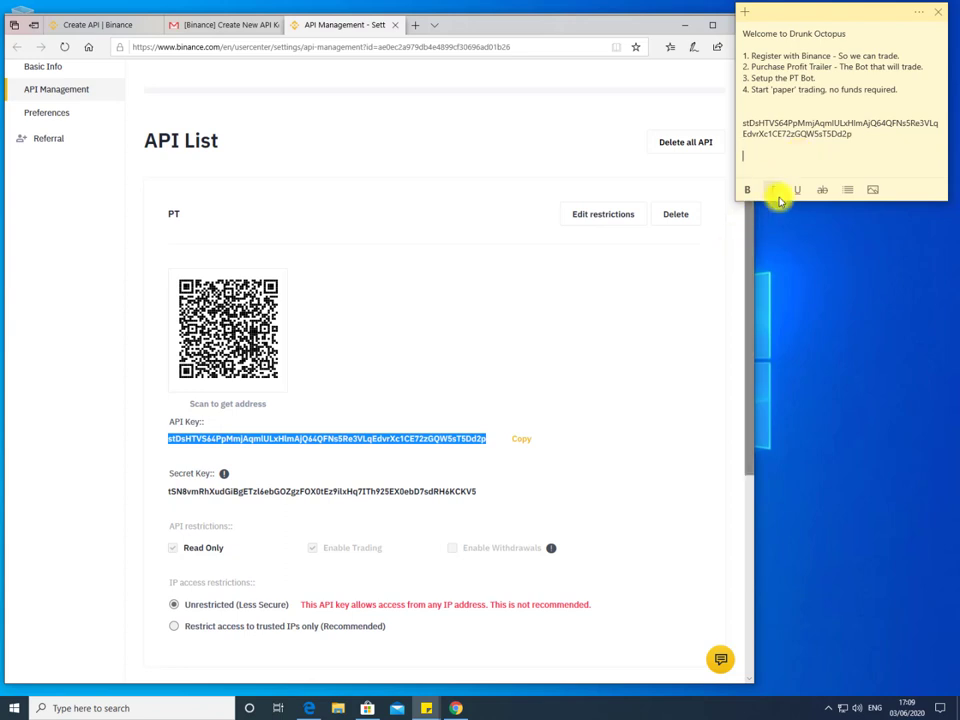
- Copy the full Secret Key and paste it into the sticky note under the API key
left_click(474, 493)
left_click_drag(474, 493, 340, 491)
left_click(467, 491)
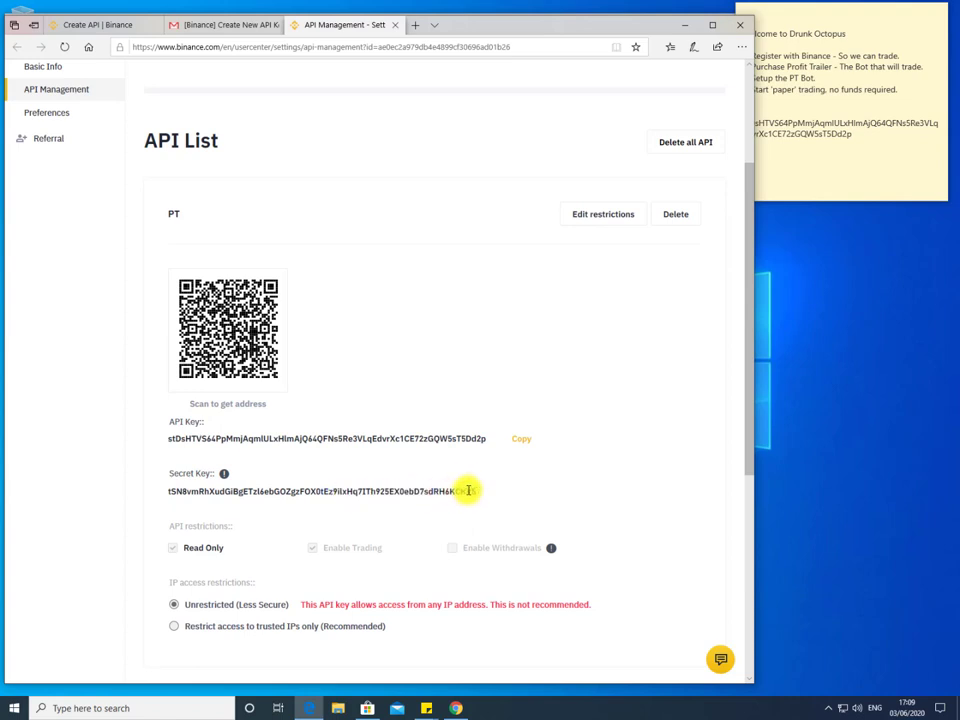
left_click_drag(471, 491, 168, 497)
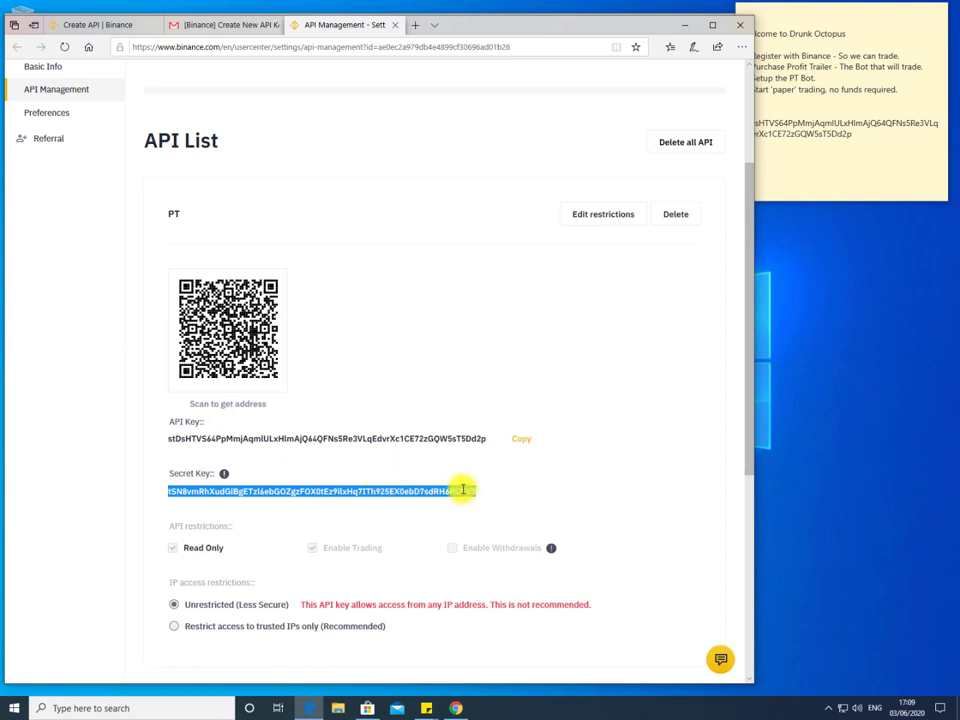
left_click(816, 156)
key("ctrl+v")
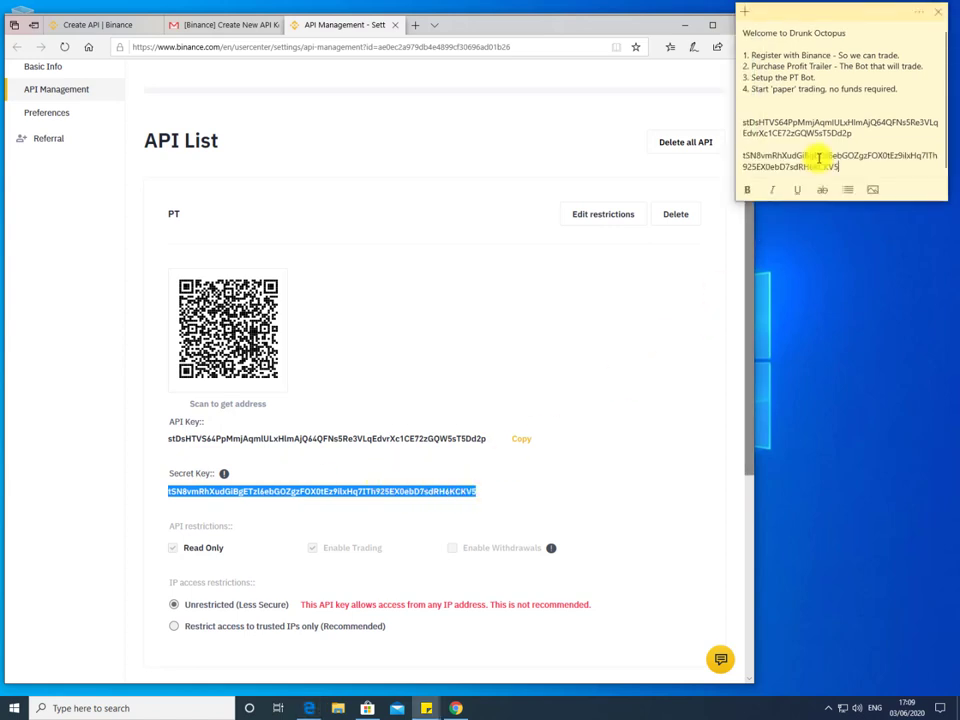
key("Return")
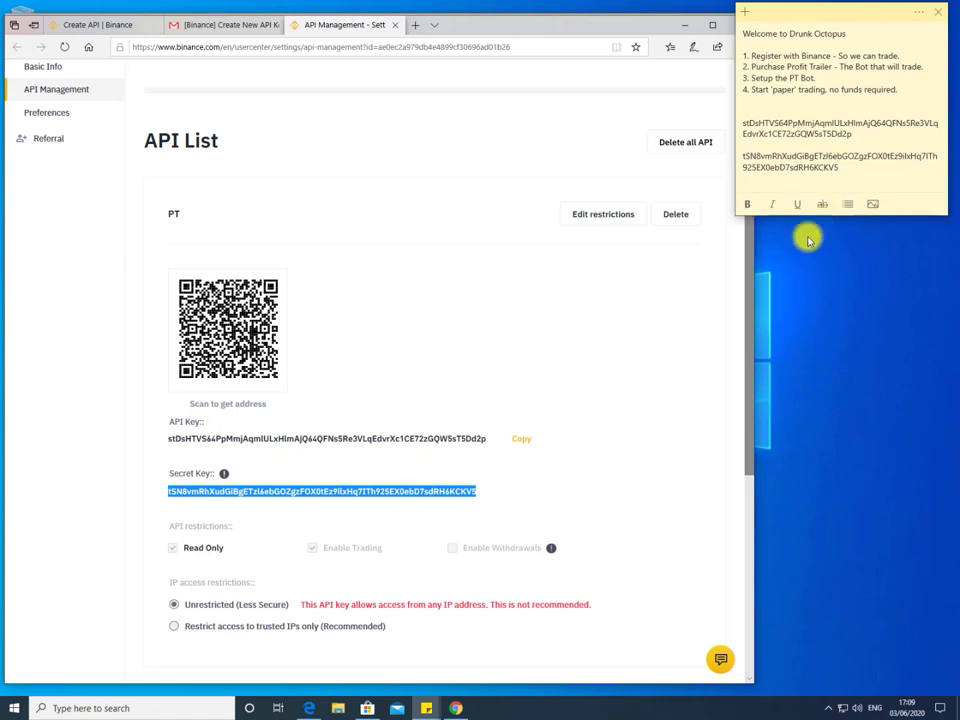
left_click(675, 365)
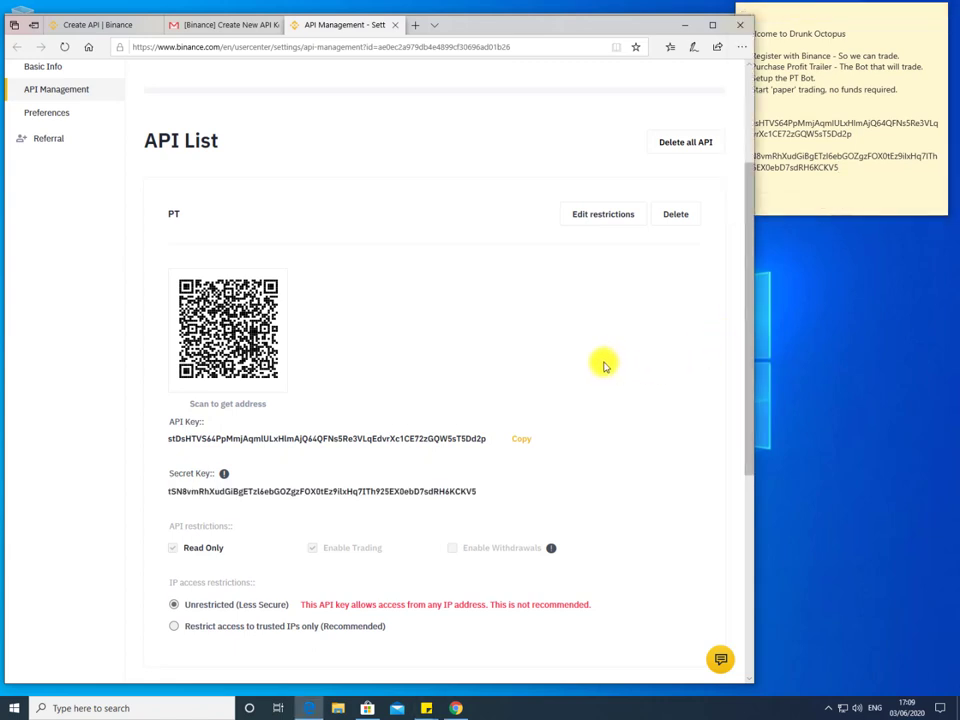
- Review the API list, then return to the Dashboard from the left sidebar
scroll(604, 366, "down", 1)
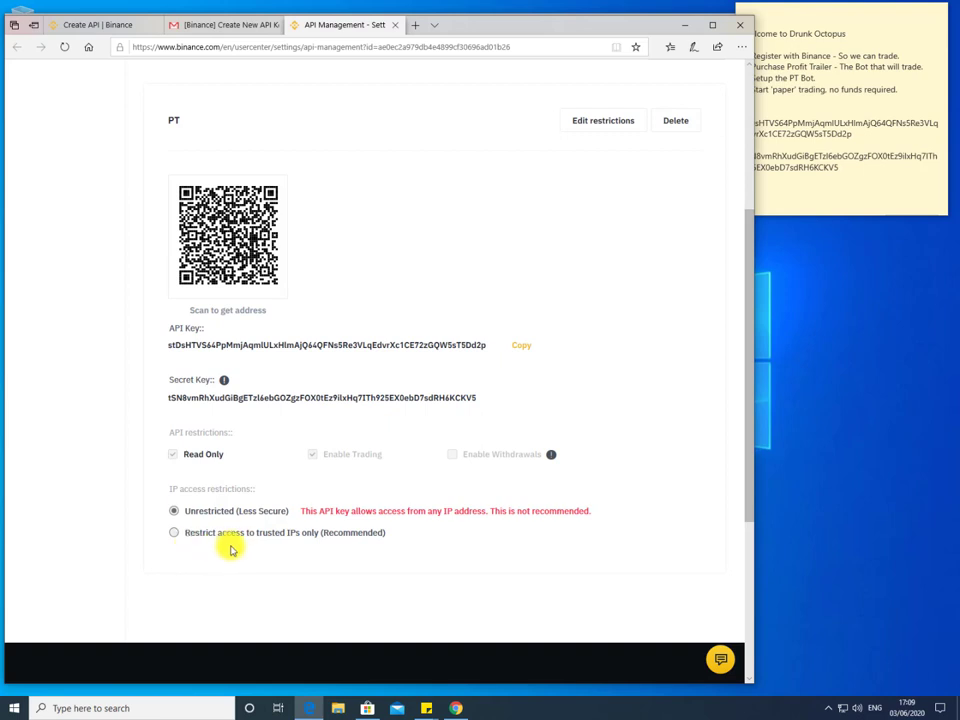
scroll(235, 514, "up", 3)
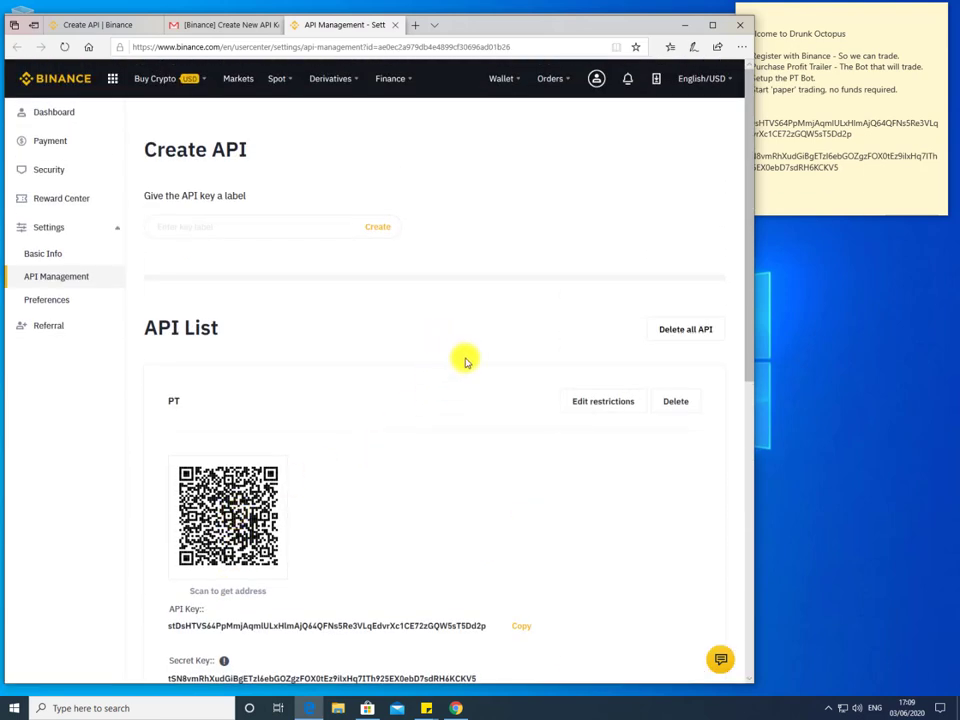
left_click(45, 116)
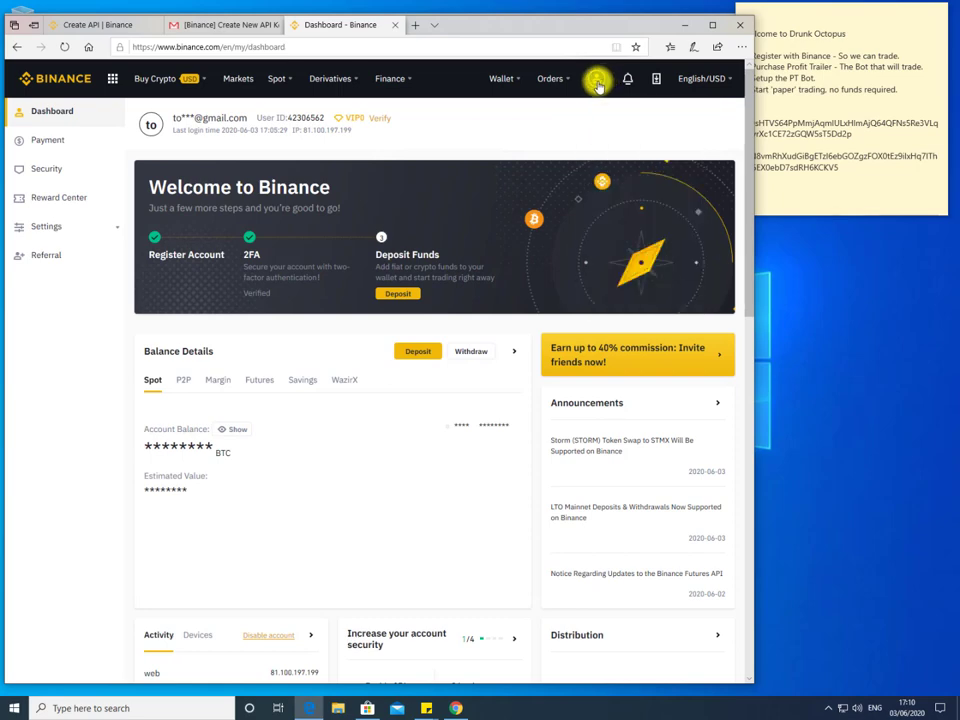
- Review the PT API key, its secret now masked, on the API Management page
mouse_move(598, 88)
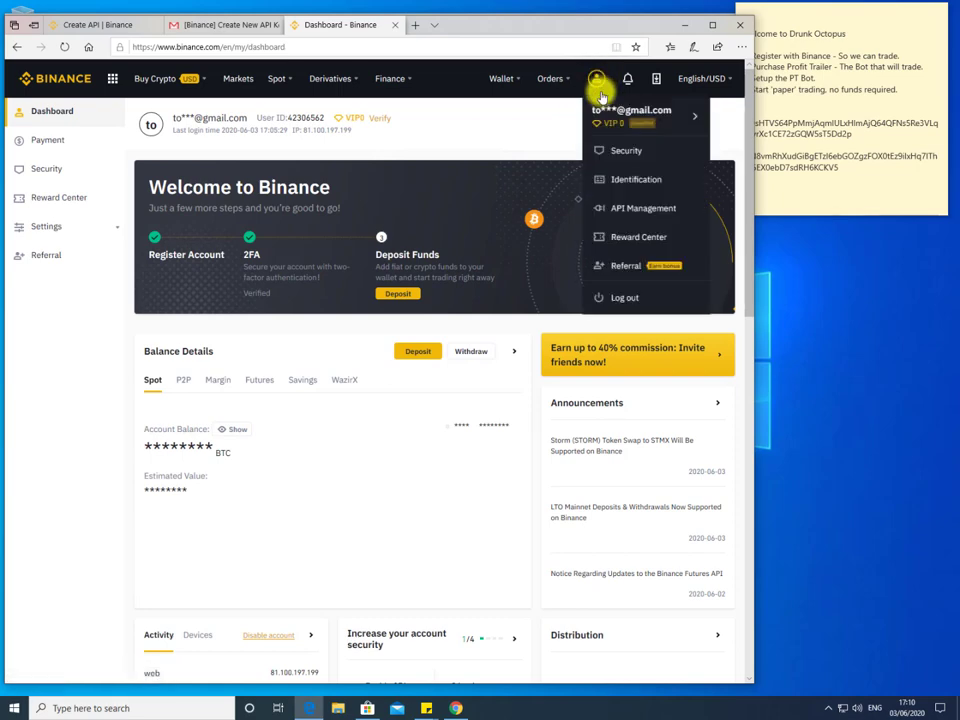
left_click(620, 208)
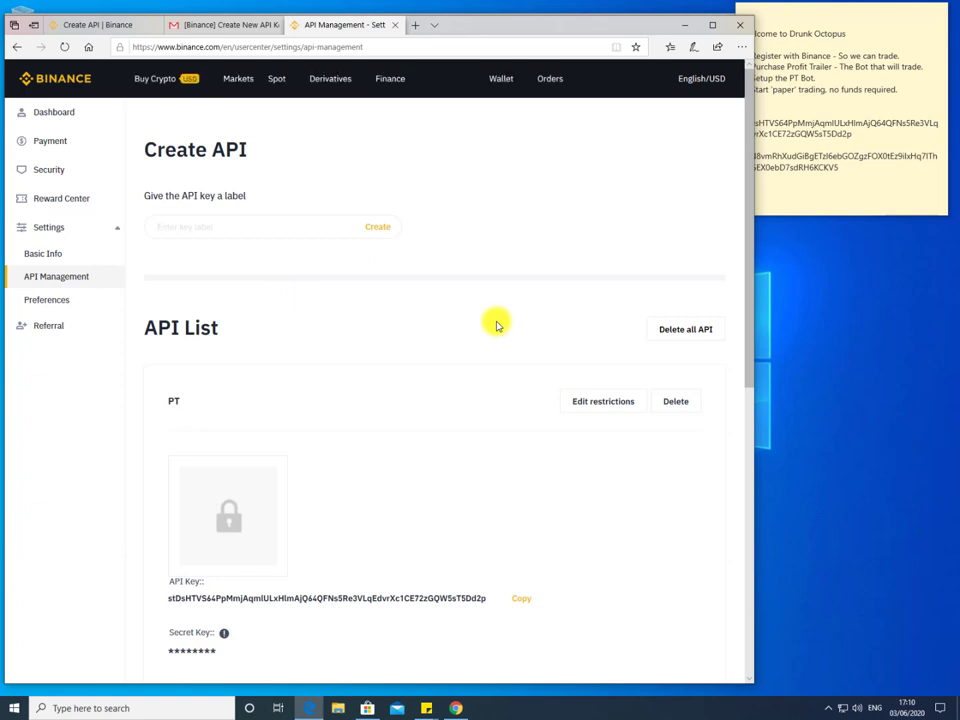
scroll(495, 324, "down", 2)
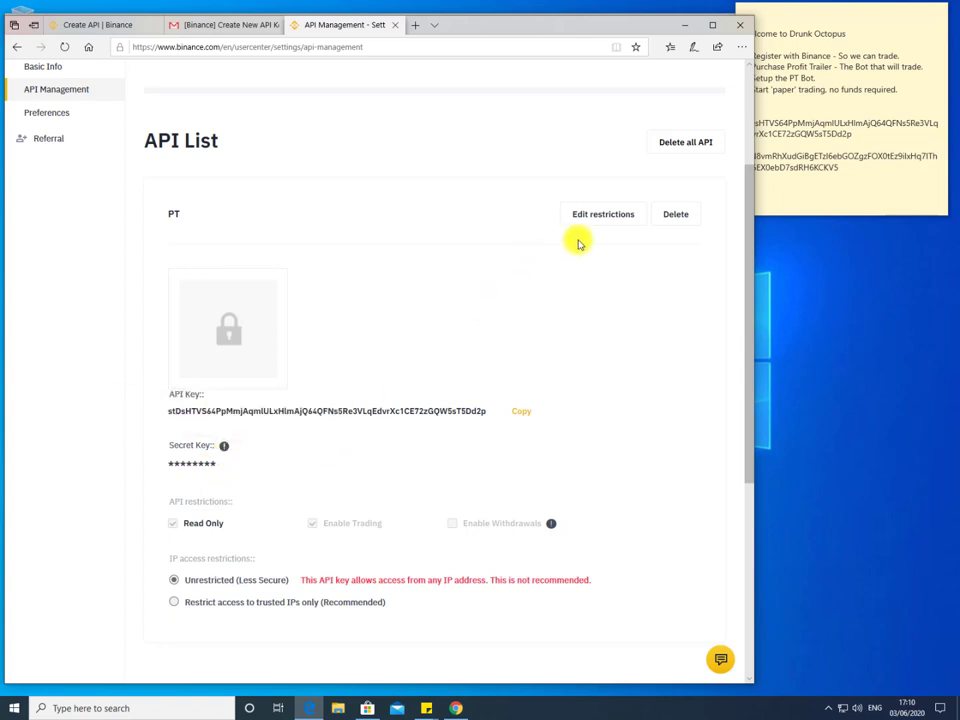
scroll(370, 369, "up", 3)
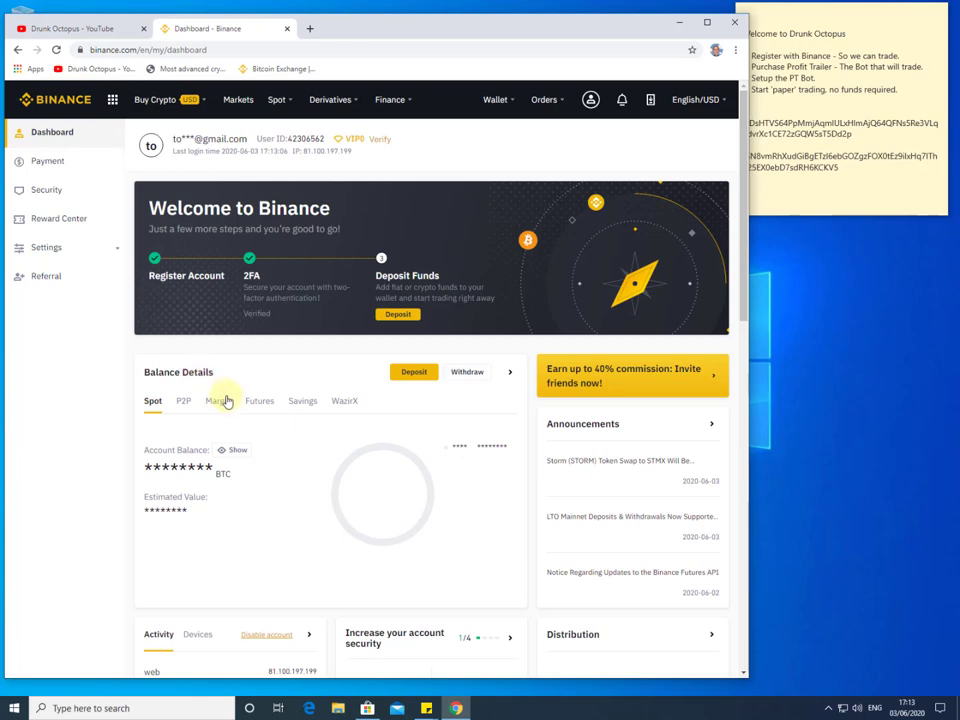
- Reveal the account balance and view every Spot Wallet coin at 0.00000000
left_click(236, 452)
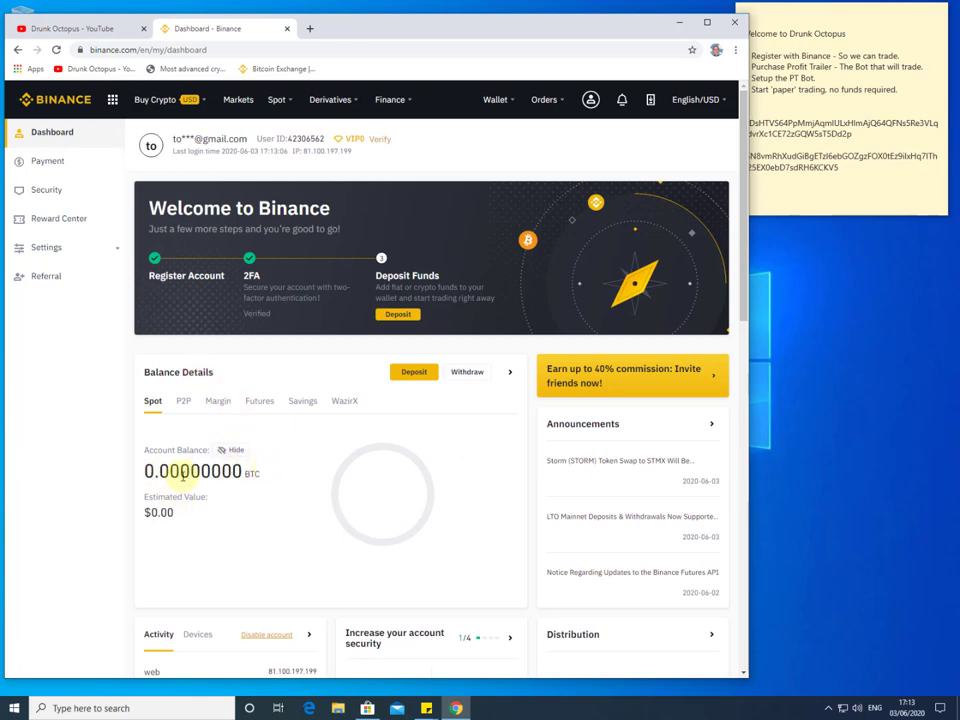
mouse_move(486, 102)
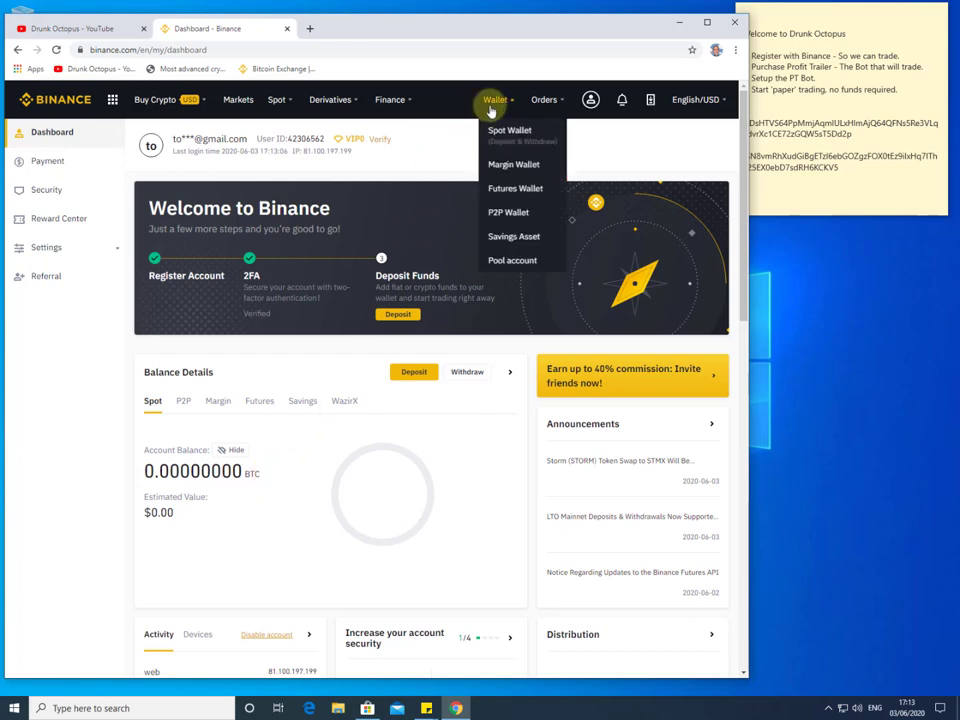
left_click(510, 132)
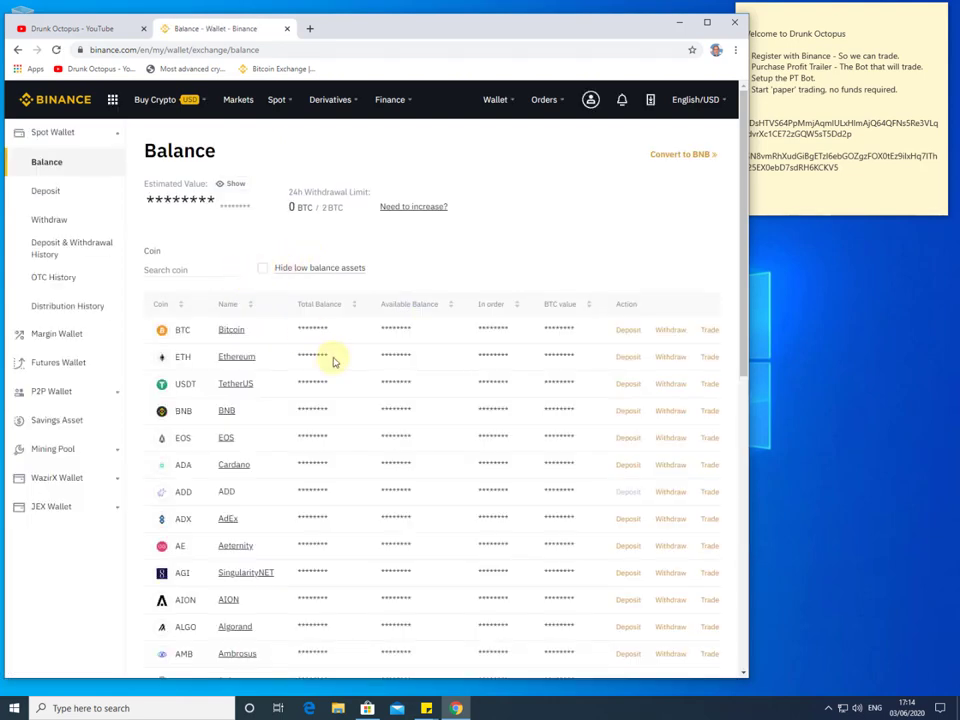
left_click(236, 185)
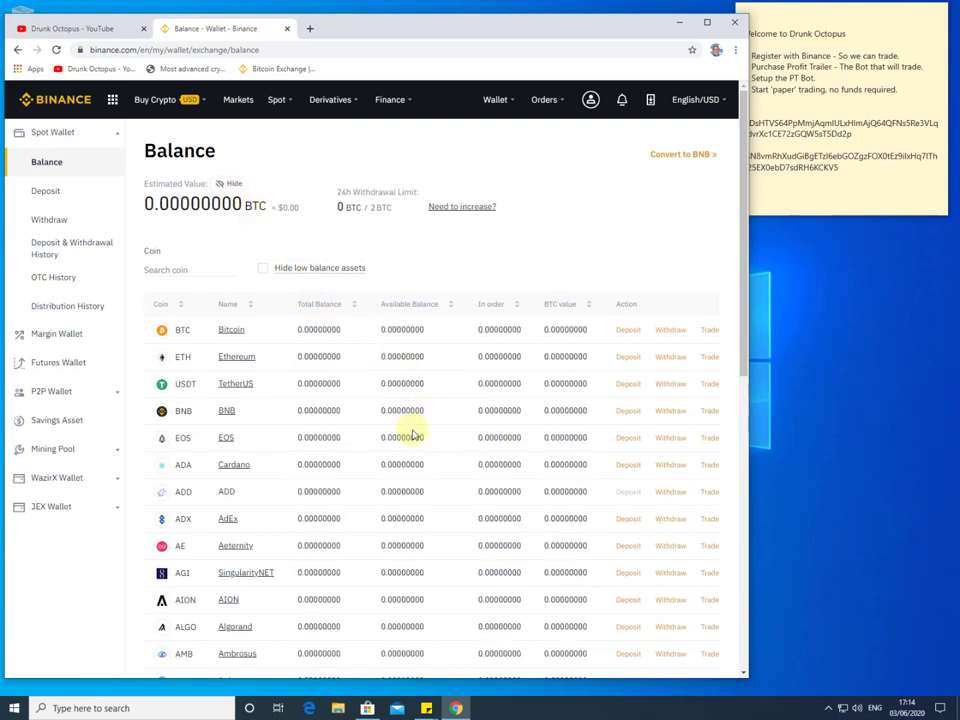
scroll(417, 478, "down", 3)
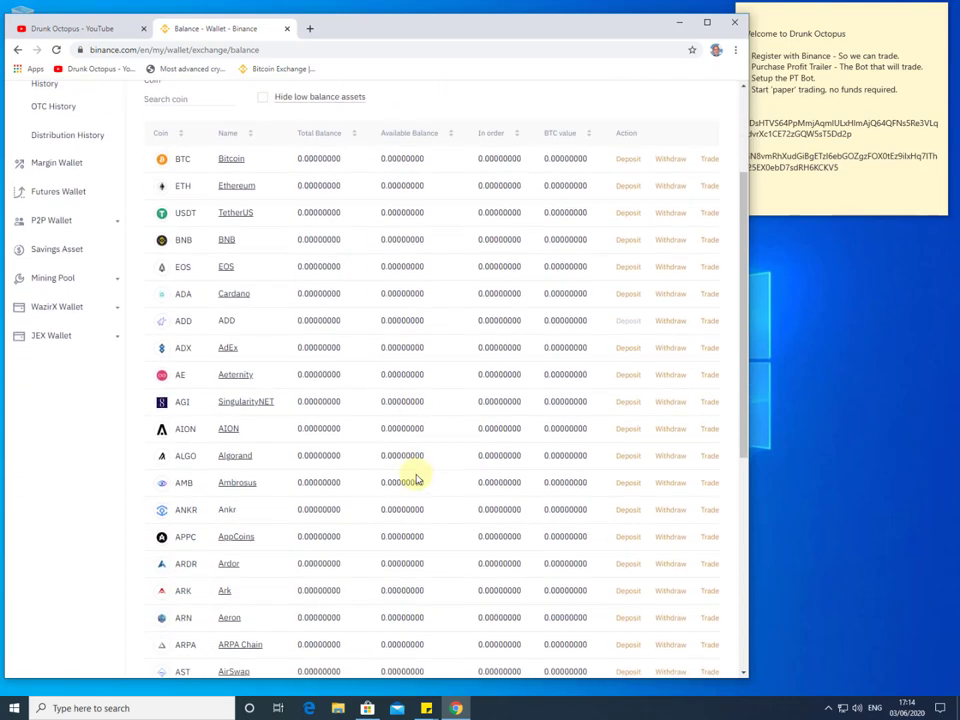
scroll(417, 475, "up", 3)
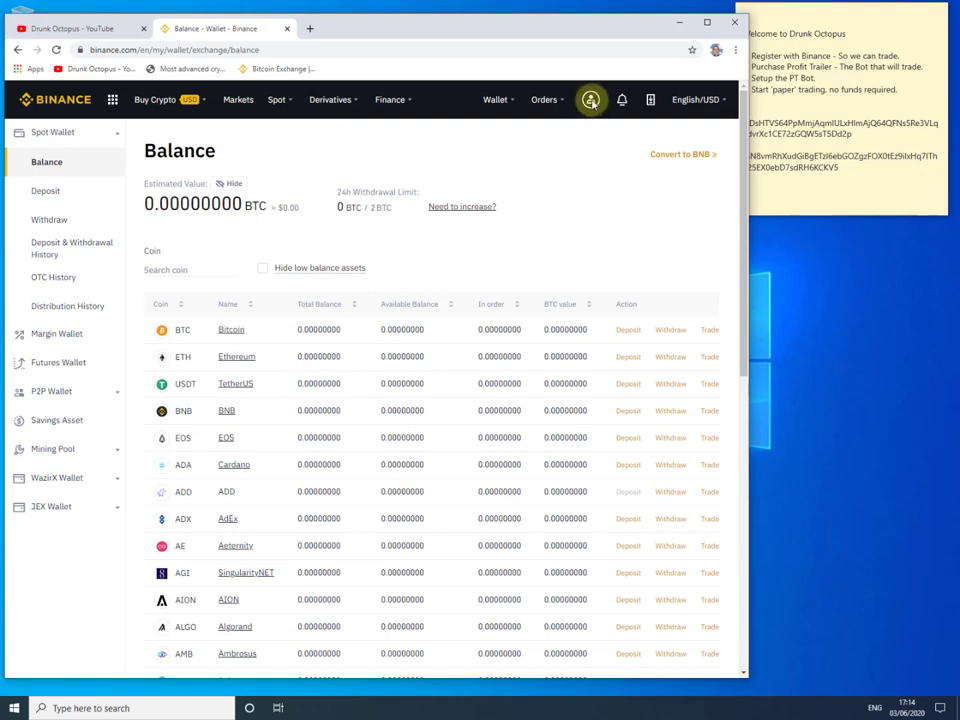
- Open the dashboard and highlight the 0.075% maker and taker trading fees
left_click(591, 102)
left_click(612, 131)
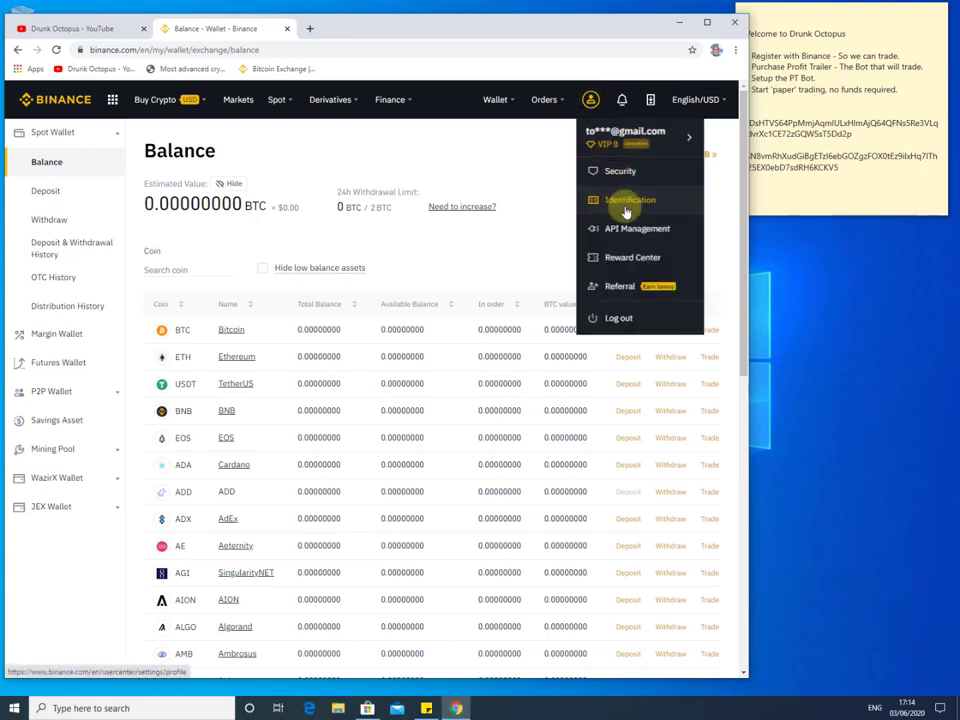
scroll(531, 355, "down", 3)
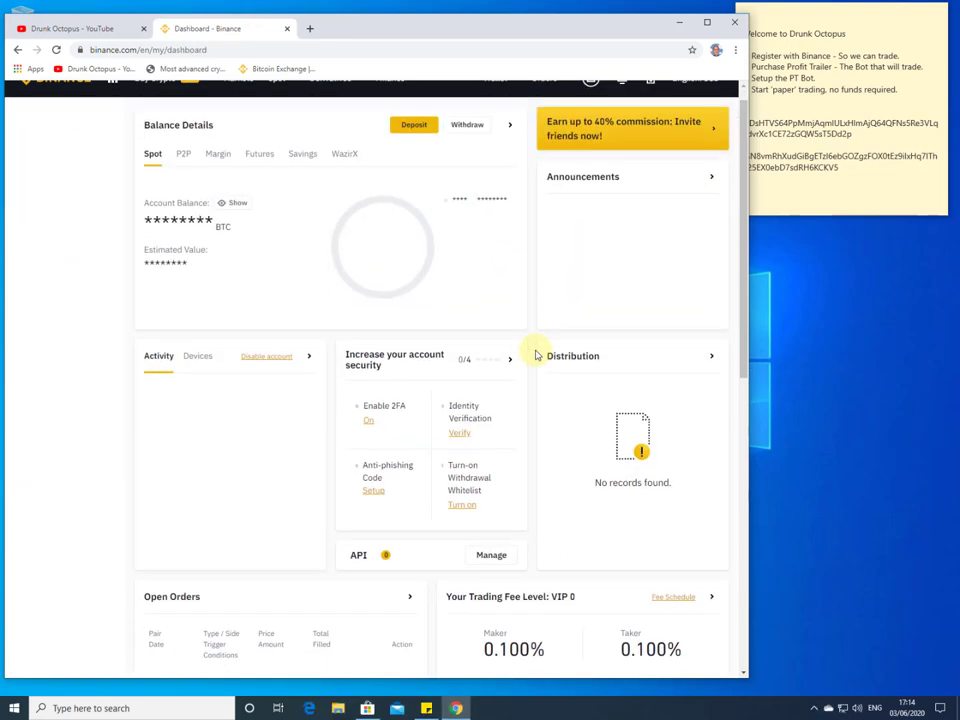
scroll(456, 377, "down", 3)
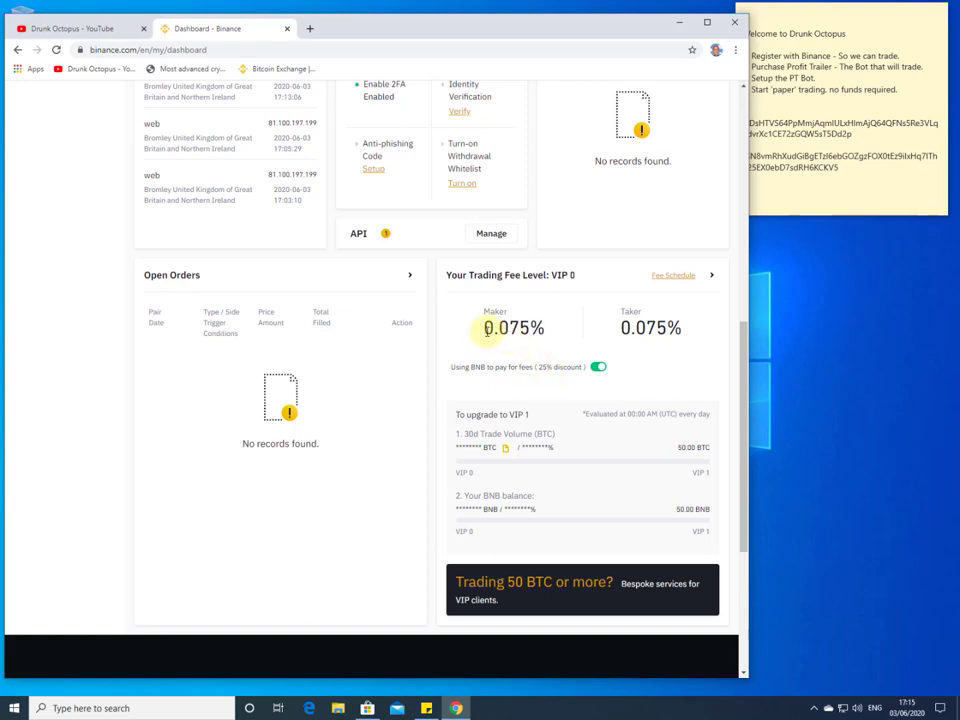
left_click_drag(482, 327, 541, 328)
left_click_drag(668, 328, 596, 358)
left_click(514, 356)
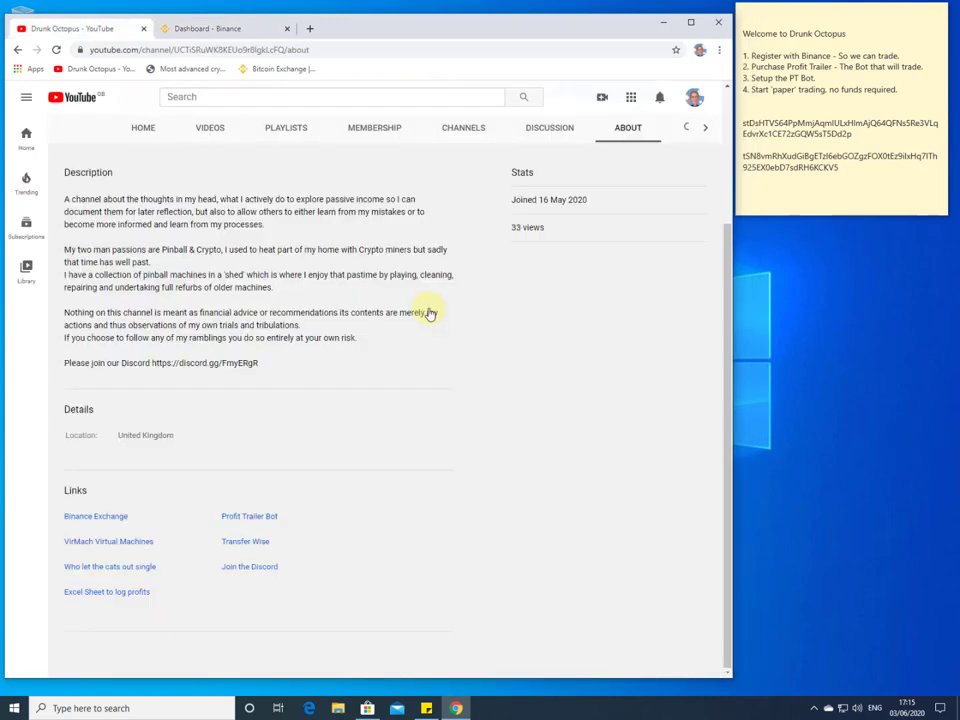
- Highlight checklist step 2, 'Purchase Profit Trailer', in the sticky note
left_click(886, 56)
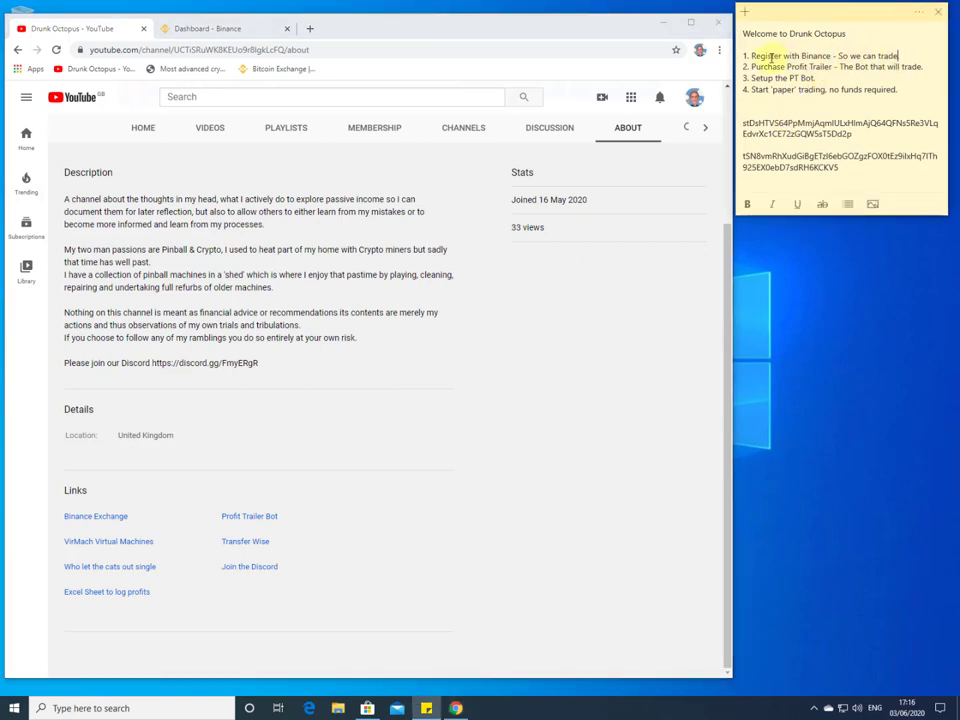
left_click_drag(749, 56, 897, 54)
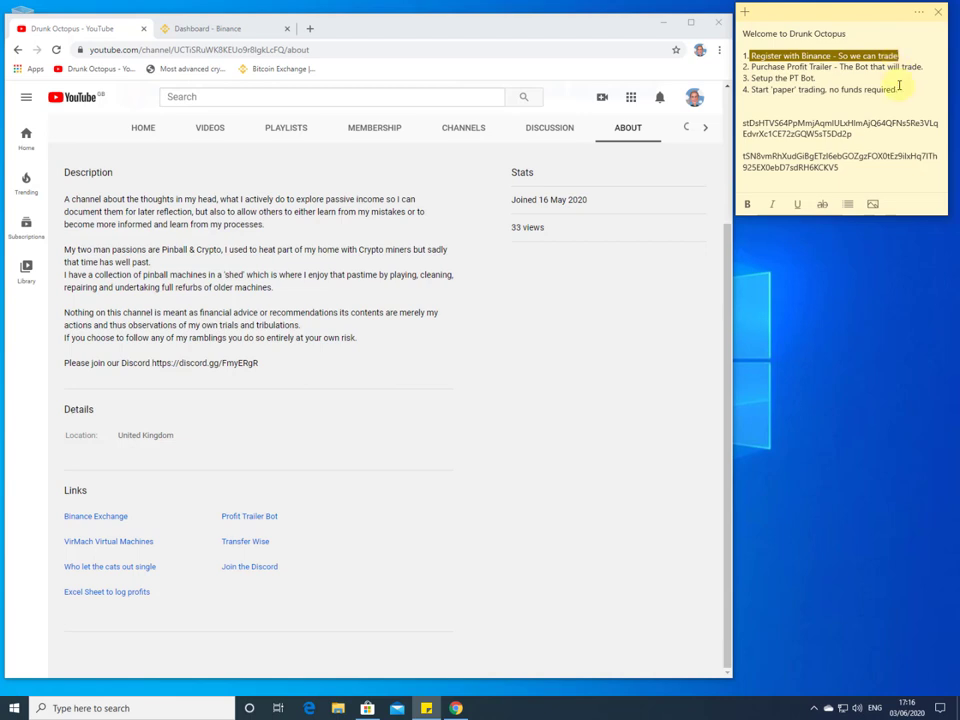
triple_click(842, 66)
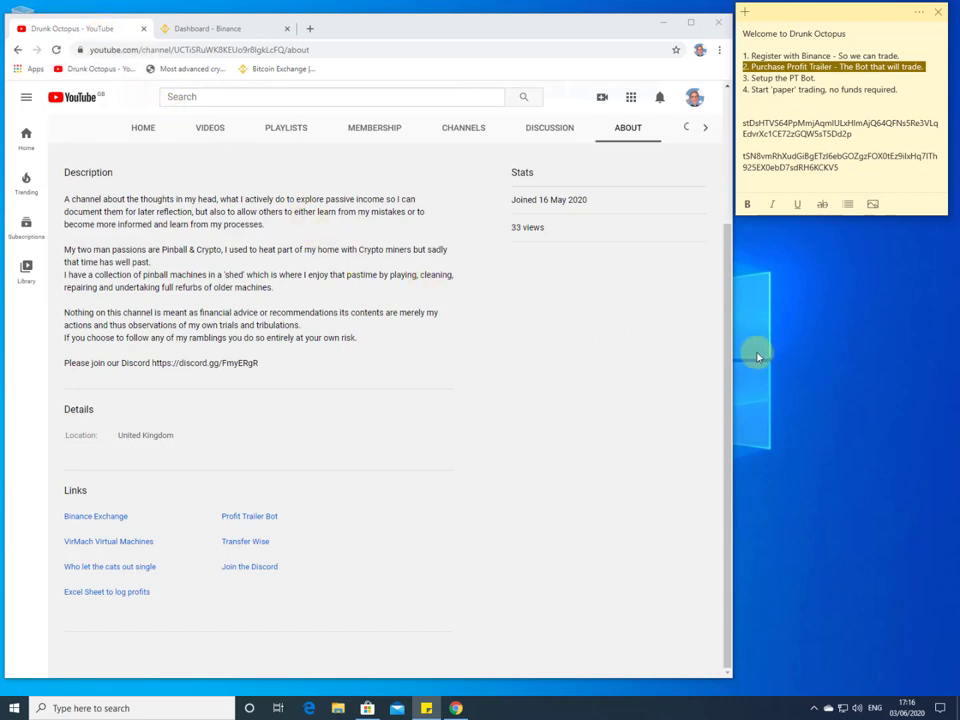
- Follow the Profit Trailer Bot link in the YouTube About page's Links section
scroll(731, 365, "up", 2)
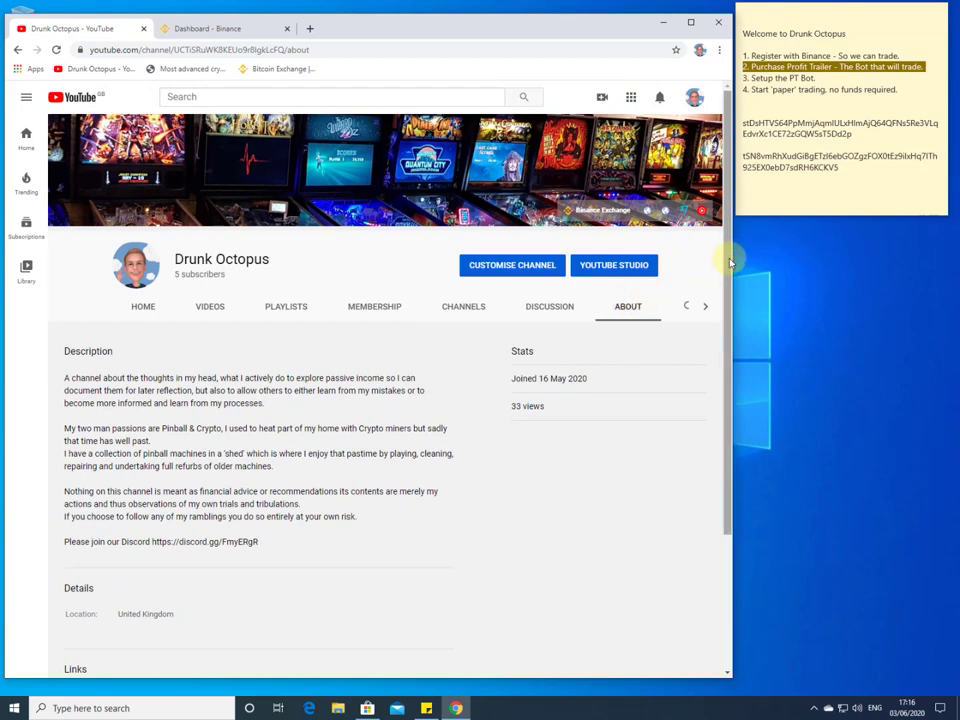
left_click_drag(729, 259, 714, 411)
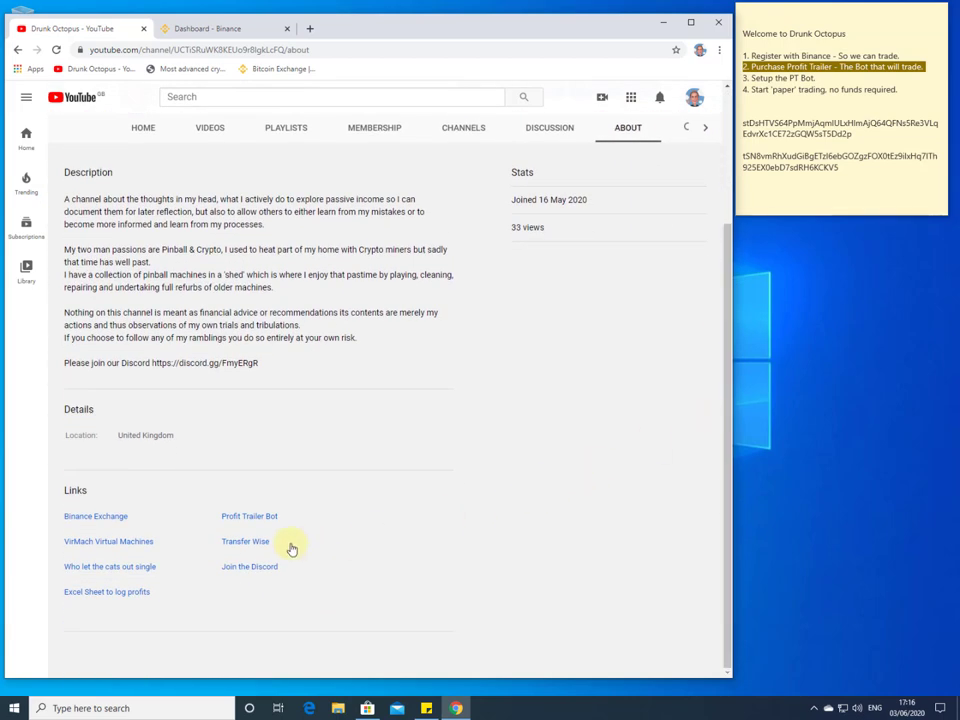
left_click(248, 520)
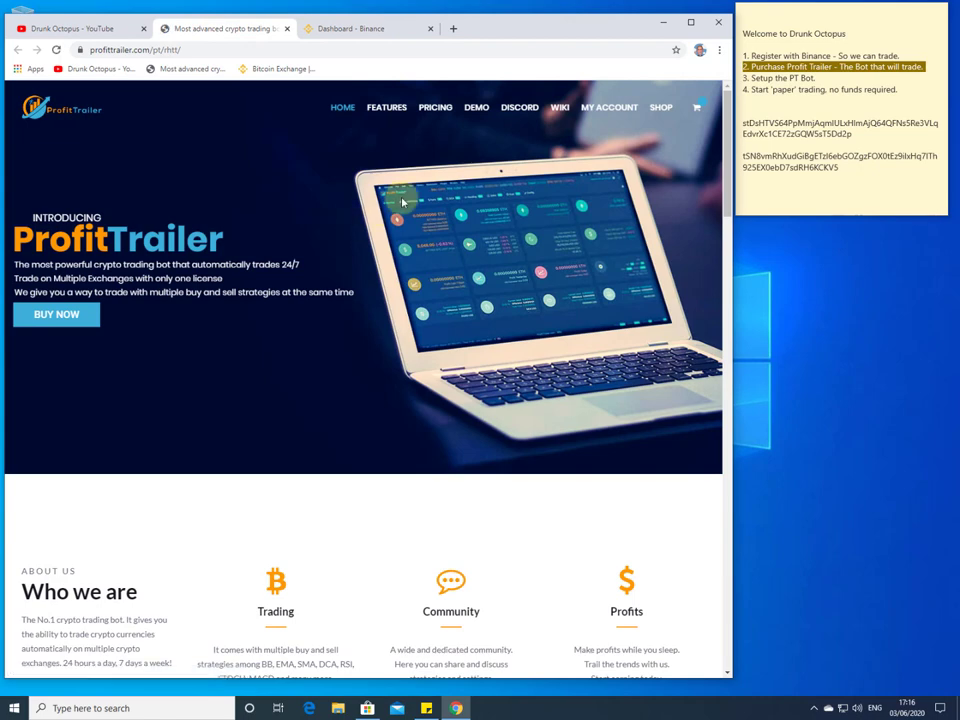
- Open the ProfitTrailer wiki's Windows Guide under OS Setup Guides
left_click(561, 112)
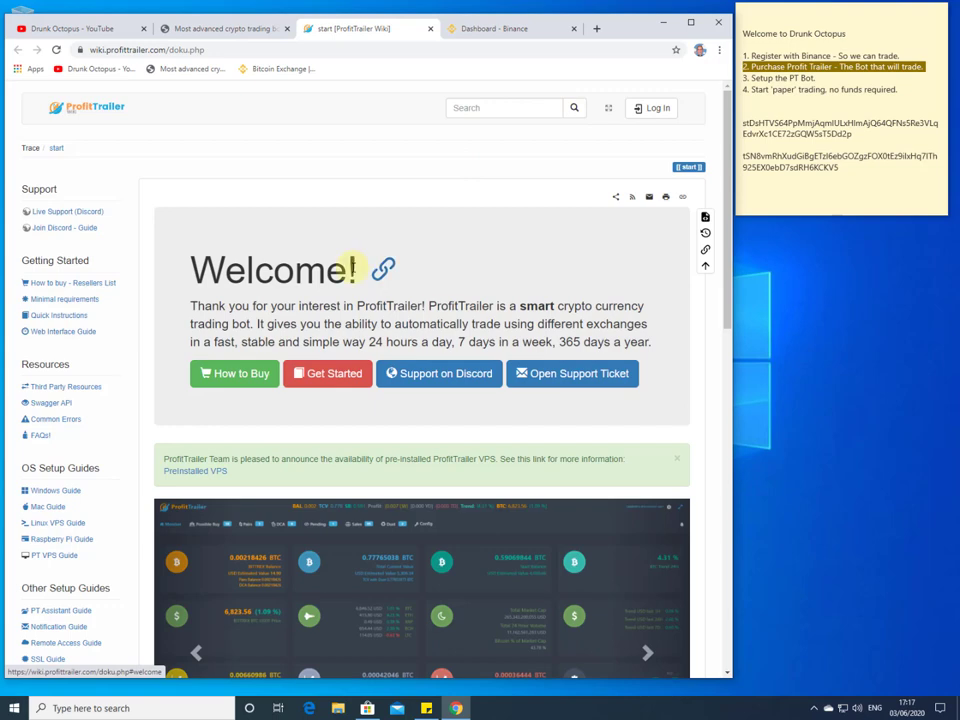
scroll(352, 265, "down", 2)
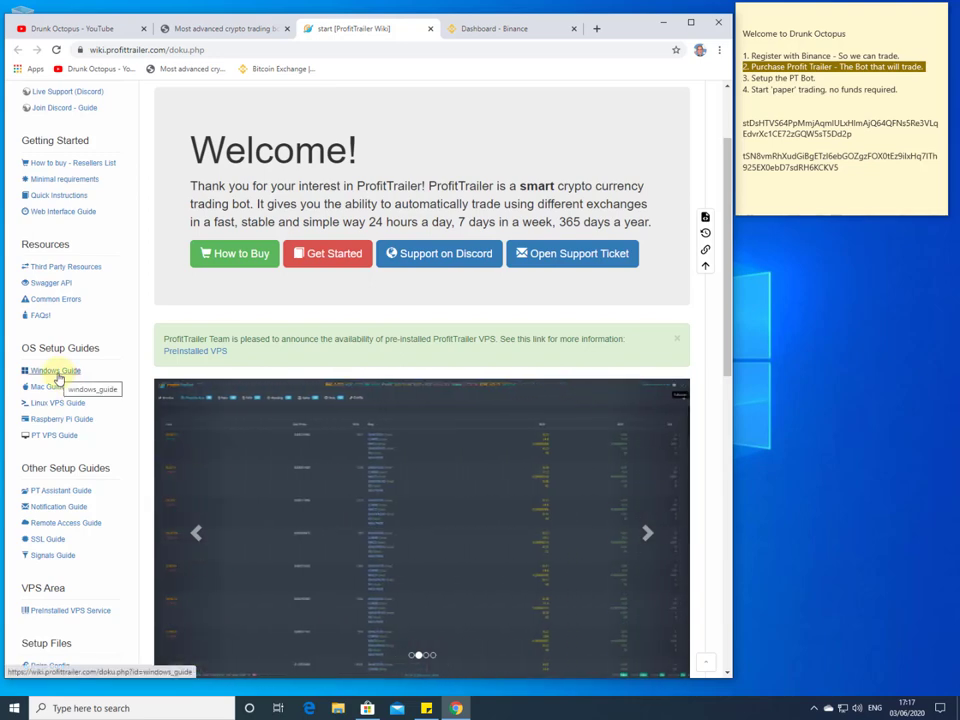
left_click(57, 375)
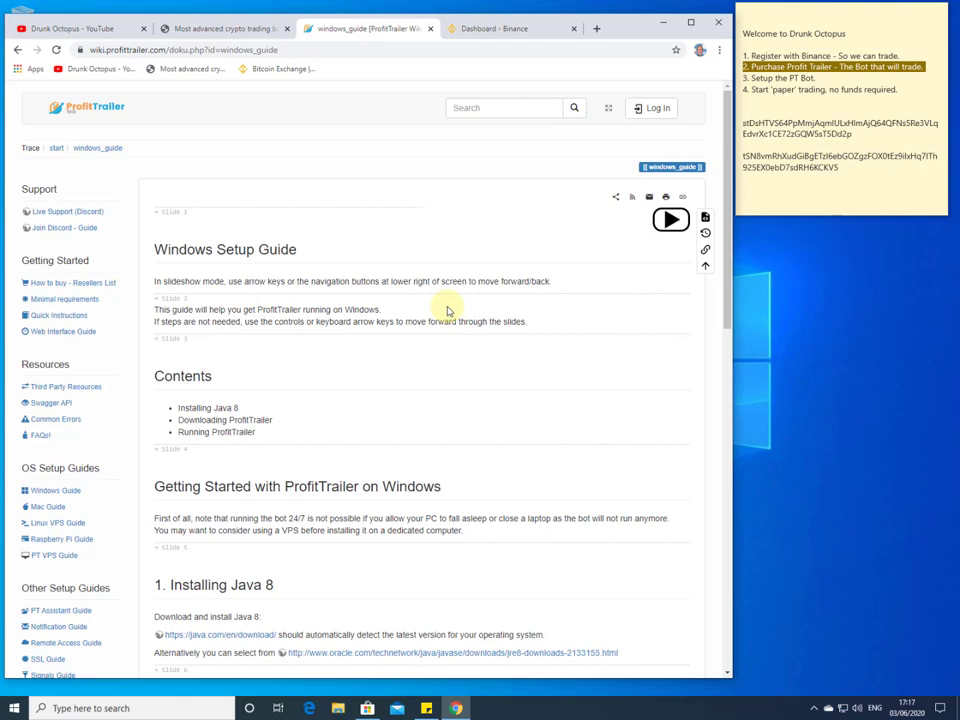
- Highlight the 'First of all…' note about keeping the PC running, then go back
scroll(447, 311, "down", 1)
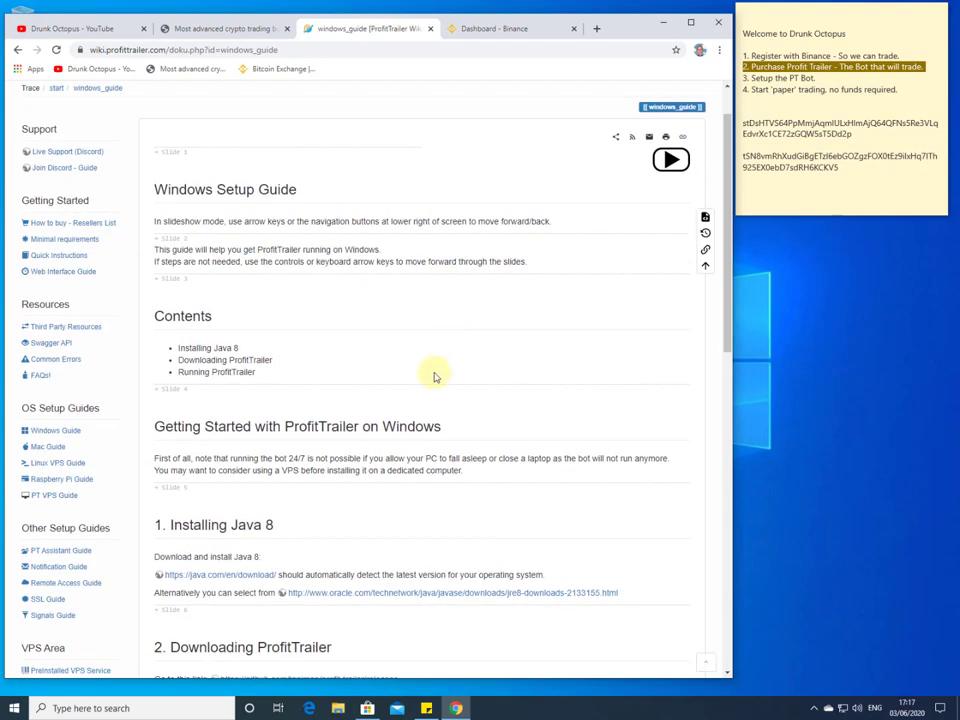
left_click_drag(463, 472, 154, 459)
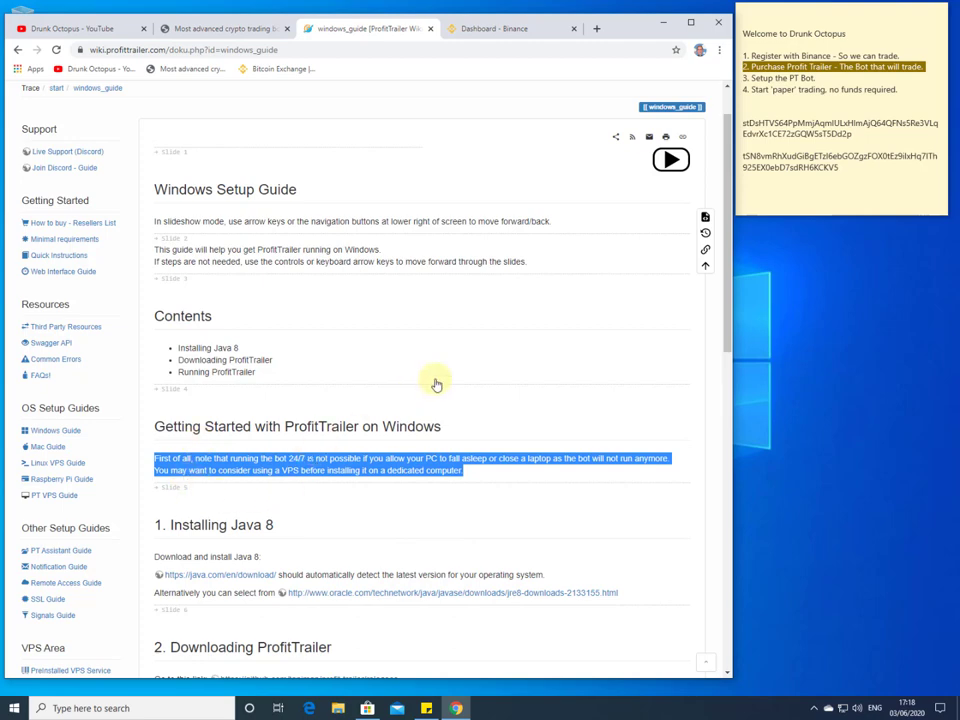
scroll(450, 368, "down", 2)
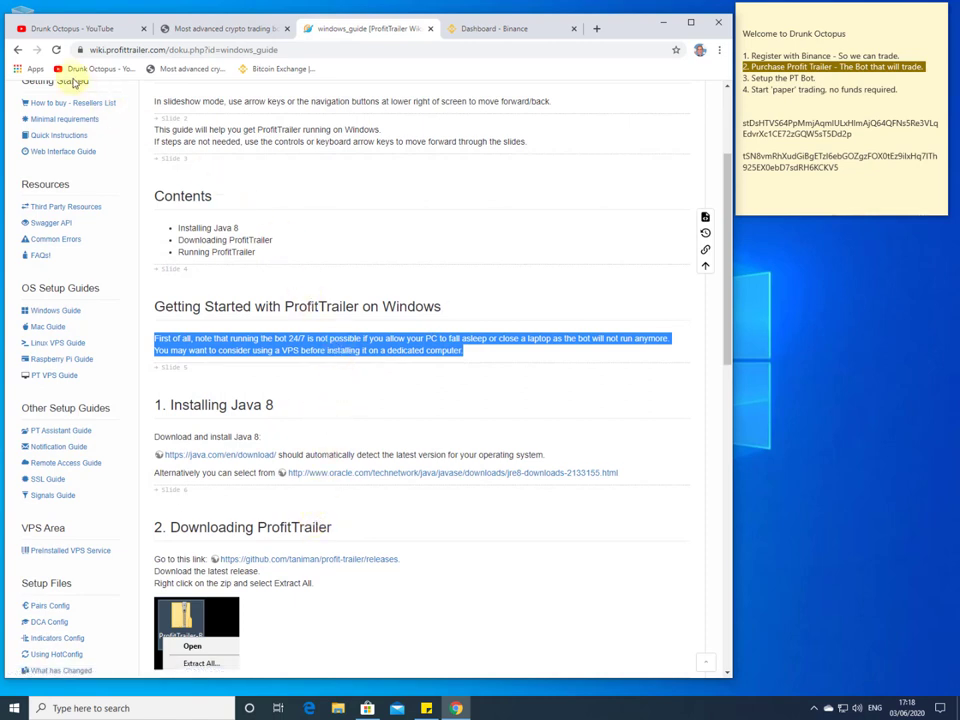
left_click(16, 49)
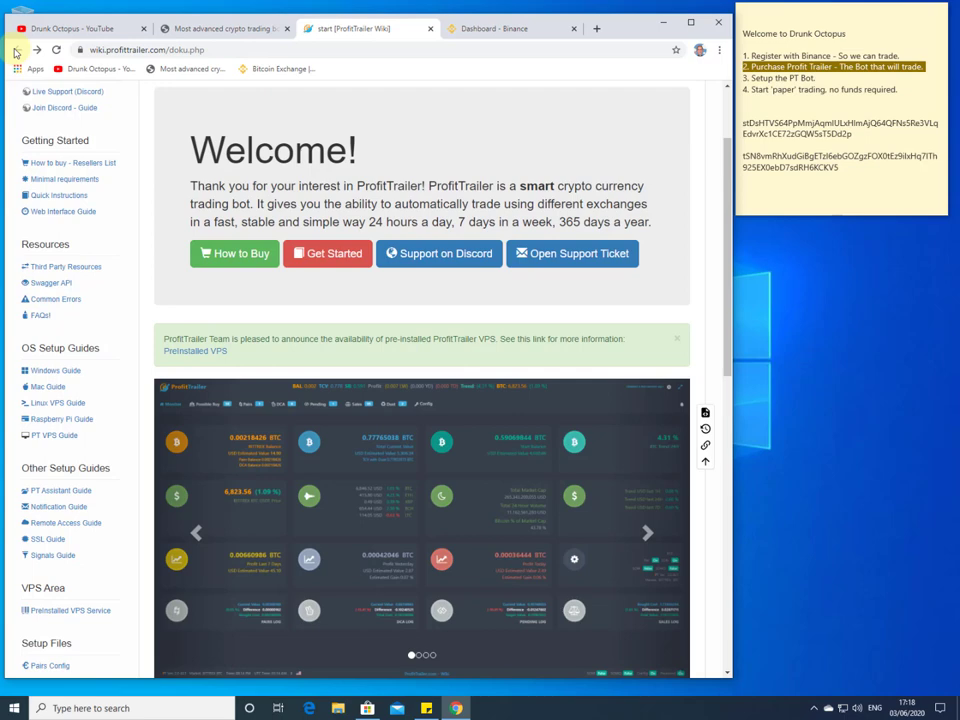
- Browse the ProfitTrailer Shop's PT Paper, Lifetime licence and addon products
left_click(206, 30)
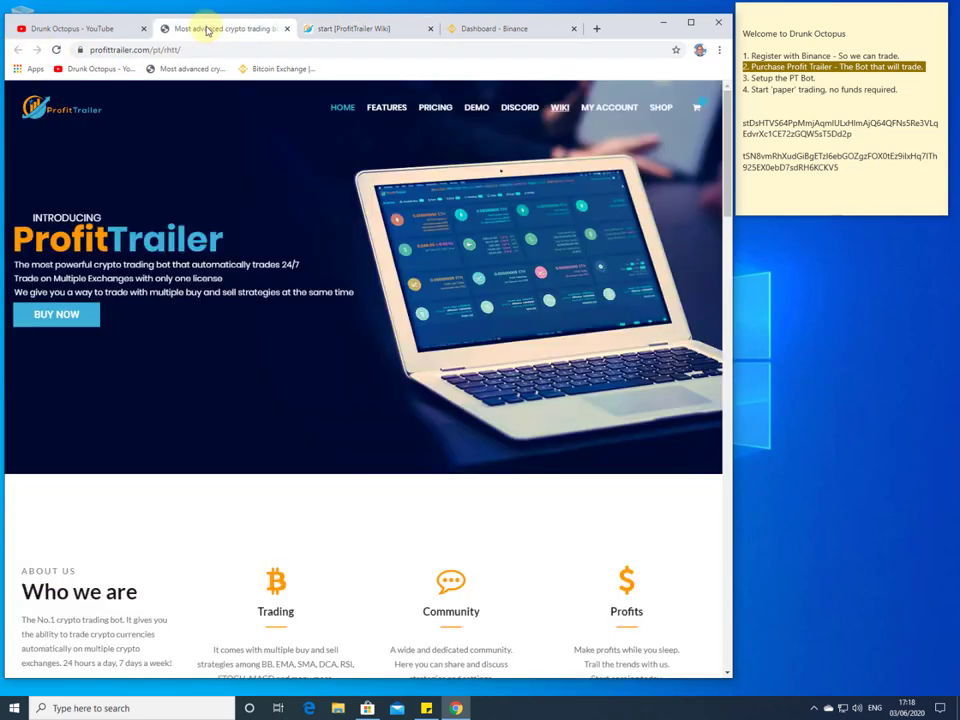
left_click(660, 108)
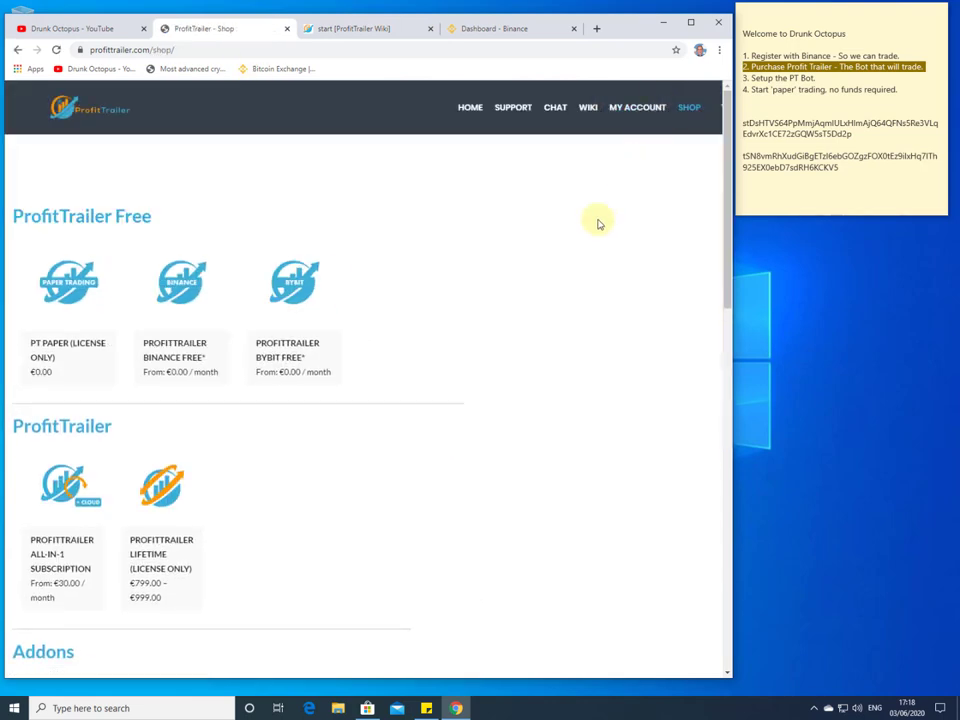
mouse_move(67, 369)
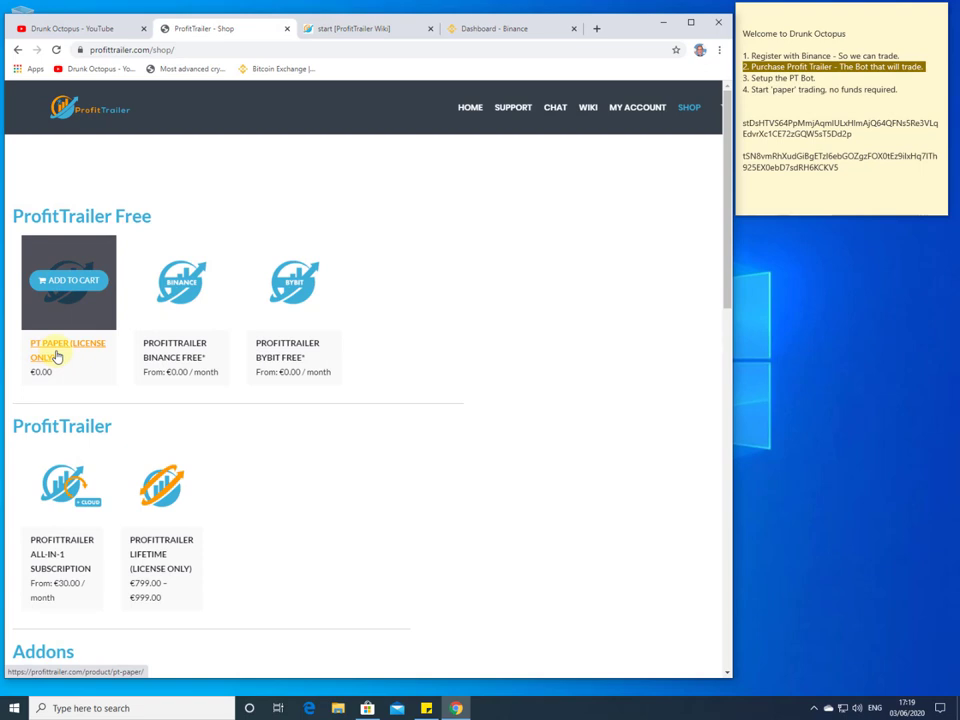
scroll(56, 357, "down", 3)
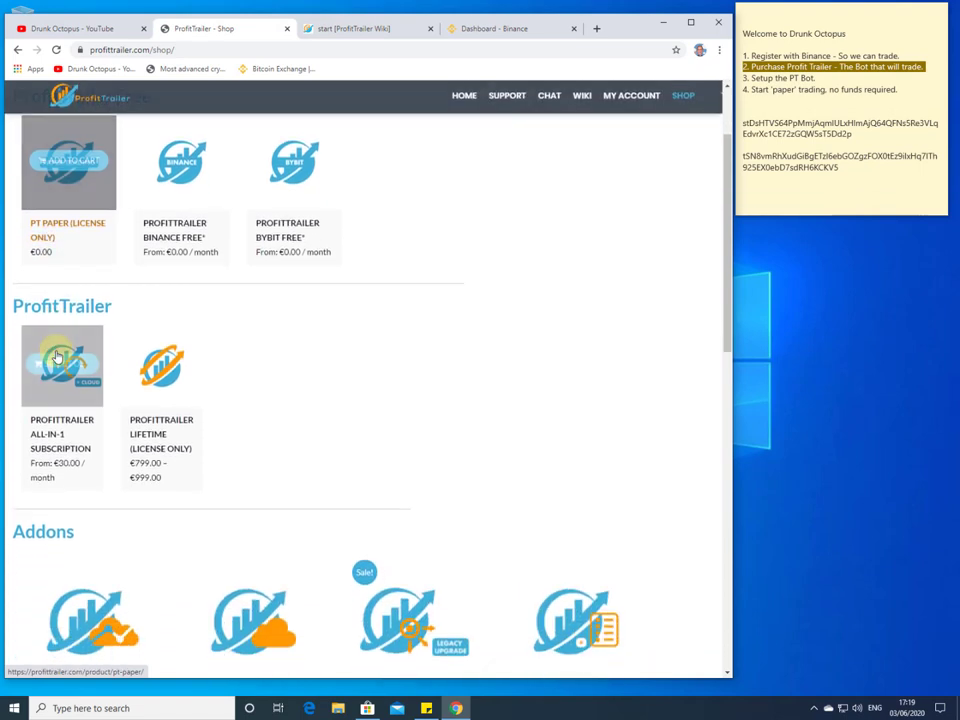
scroll(68, 380, "down", 1)
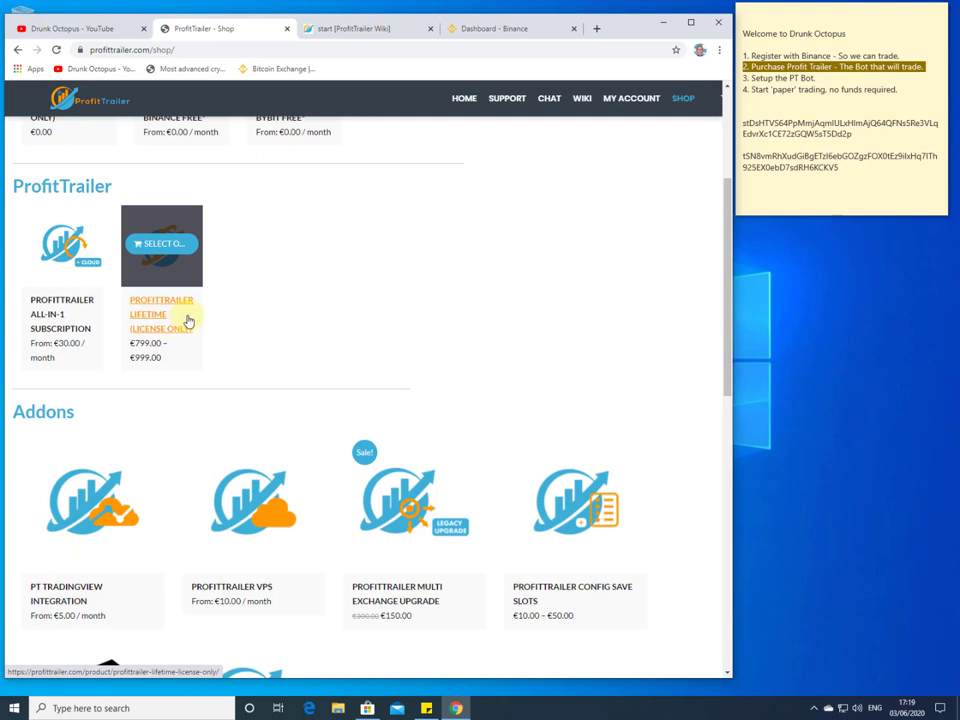
scroll(188, 320, "down", 2)
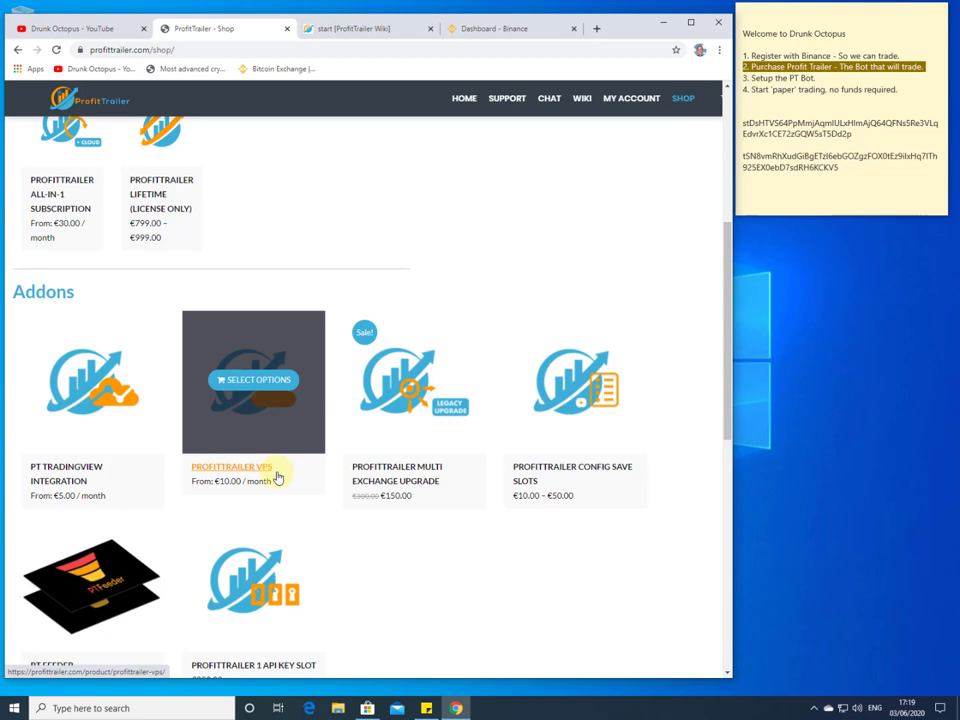
scroll(278, 478, "up", 4)
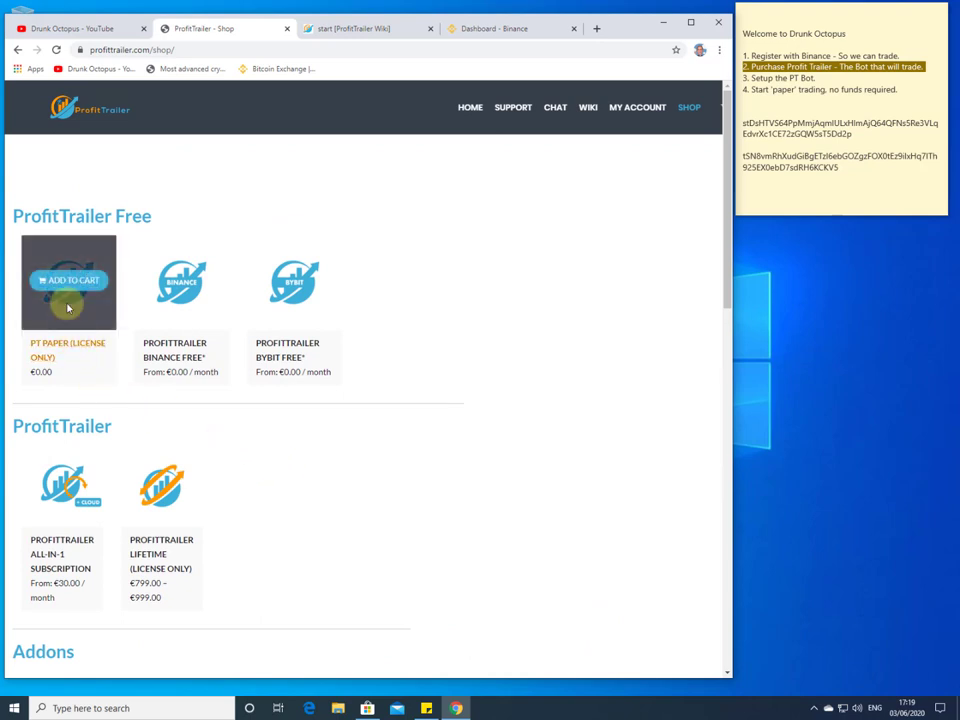
- Add the free PT Paper (License Only) licence to the cart
left_click(70, 282)
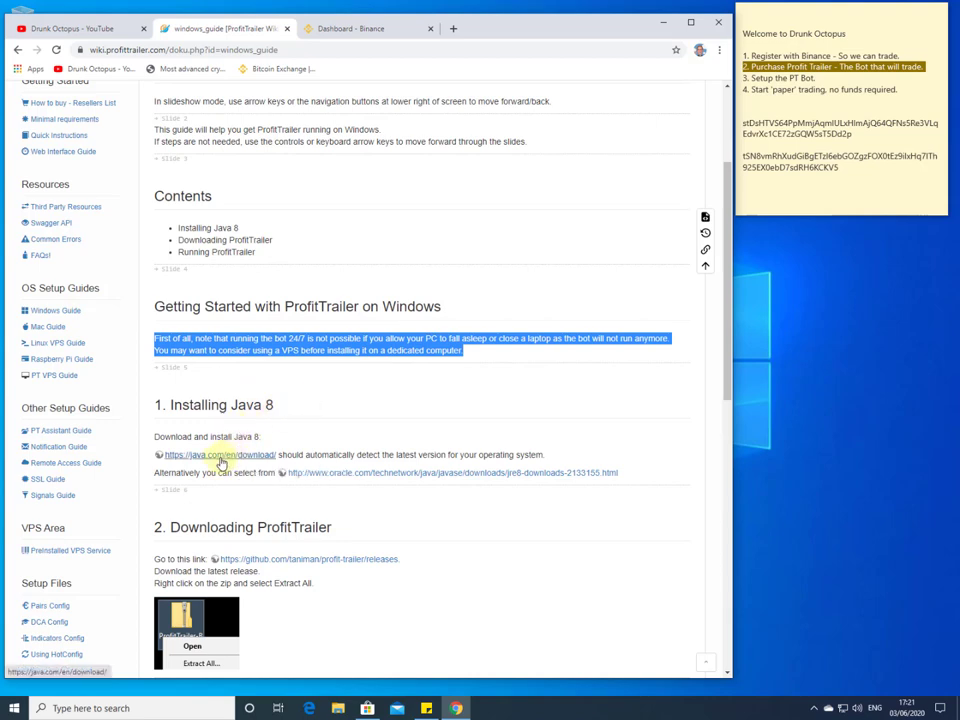
- Download the Java 8 Update 251 Windows installer, JavaSetup8u251.exe, from java.com
left_click(221, 459)
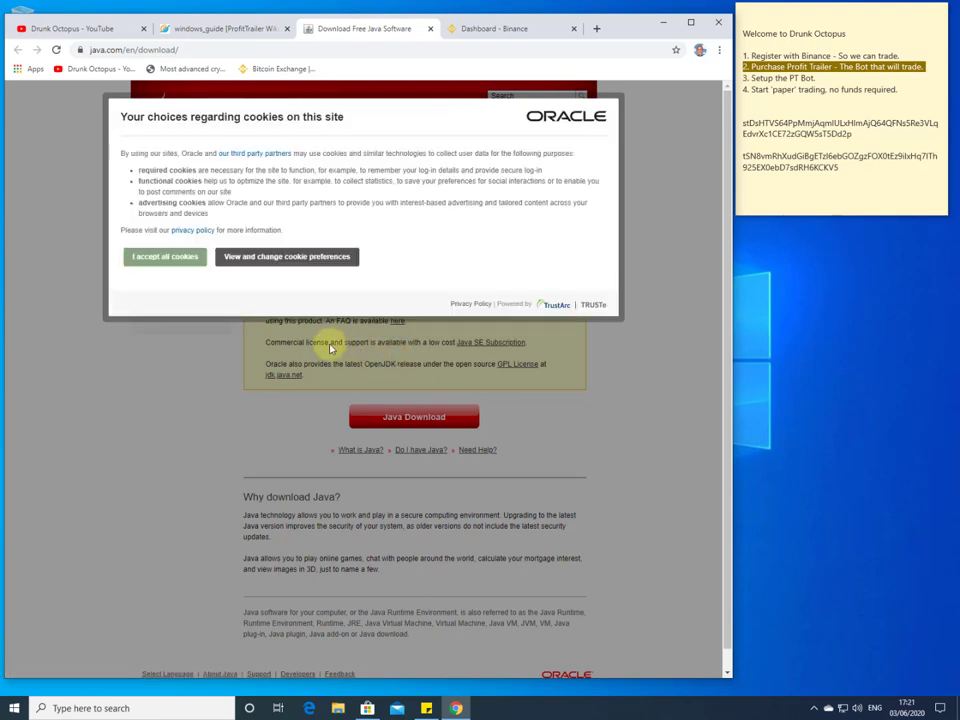
left_click(155, 257)
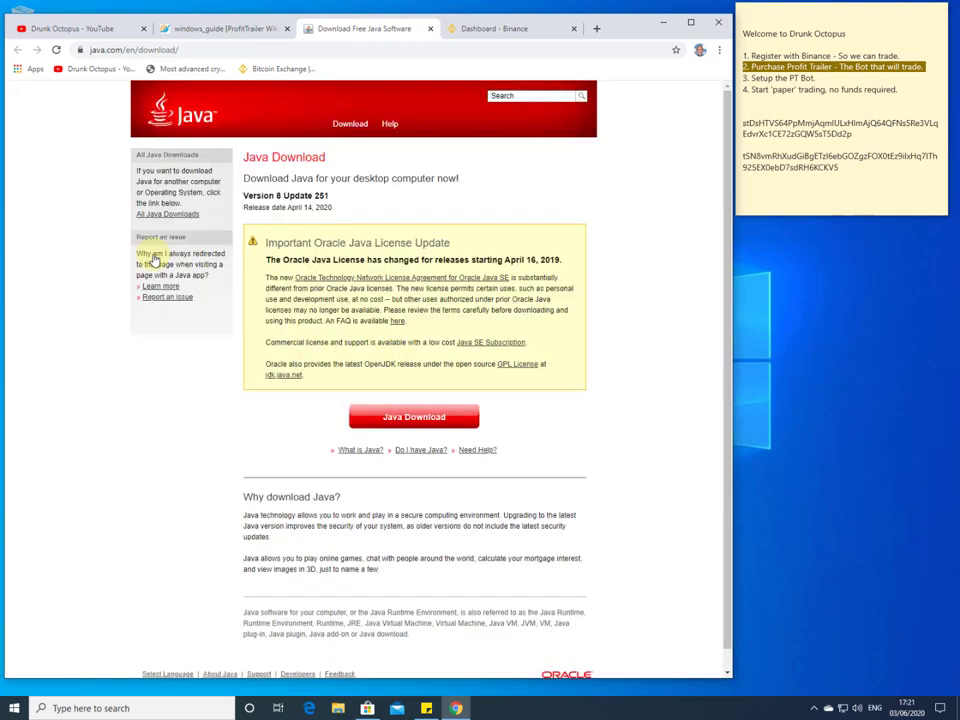
left_click(401, 420)
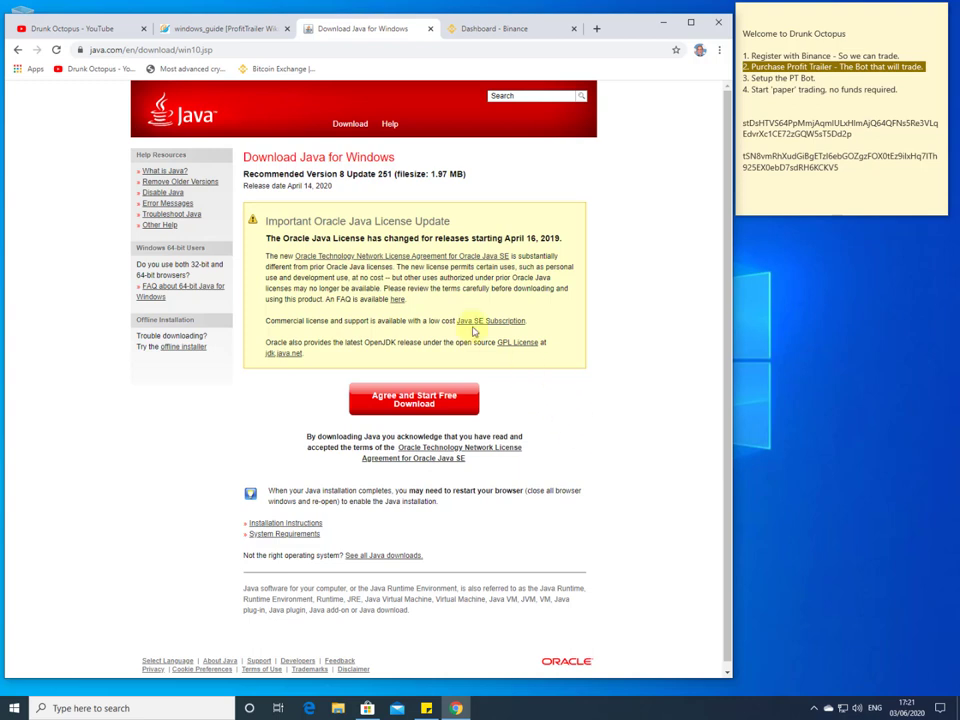
left_click(409, 400)
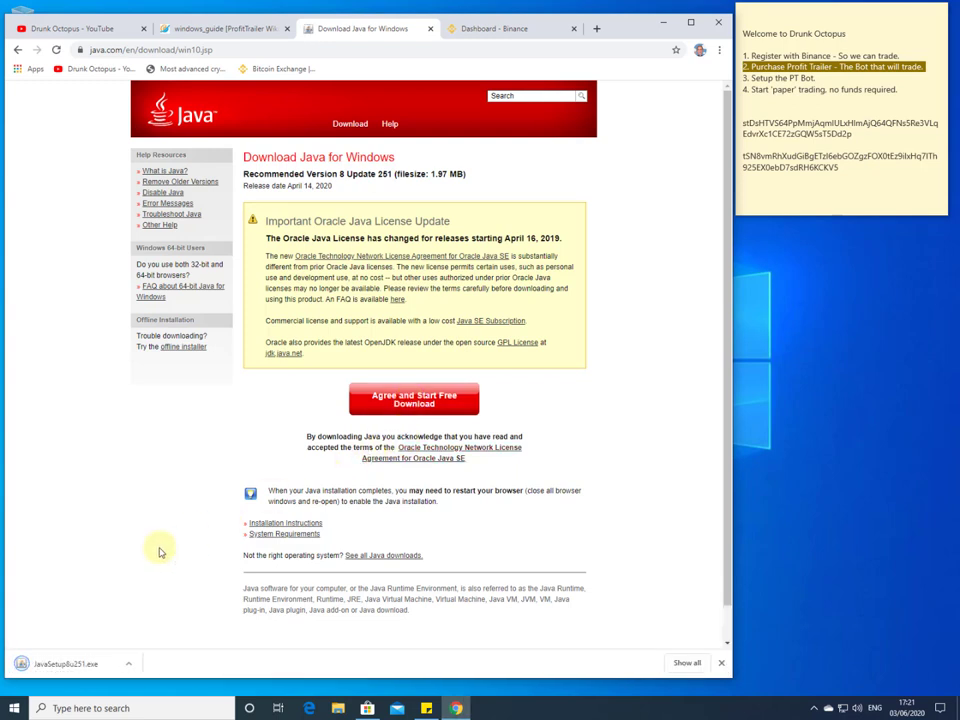
- Run JavaSetup8u251.exe, approve the UAC prompt, install Java, and close the installer
left_click(79, 668)
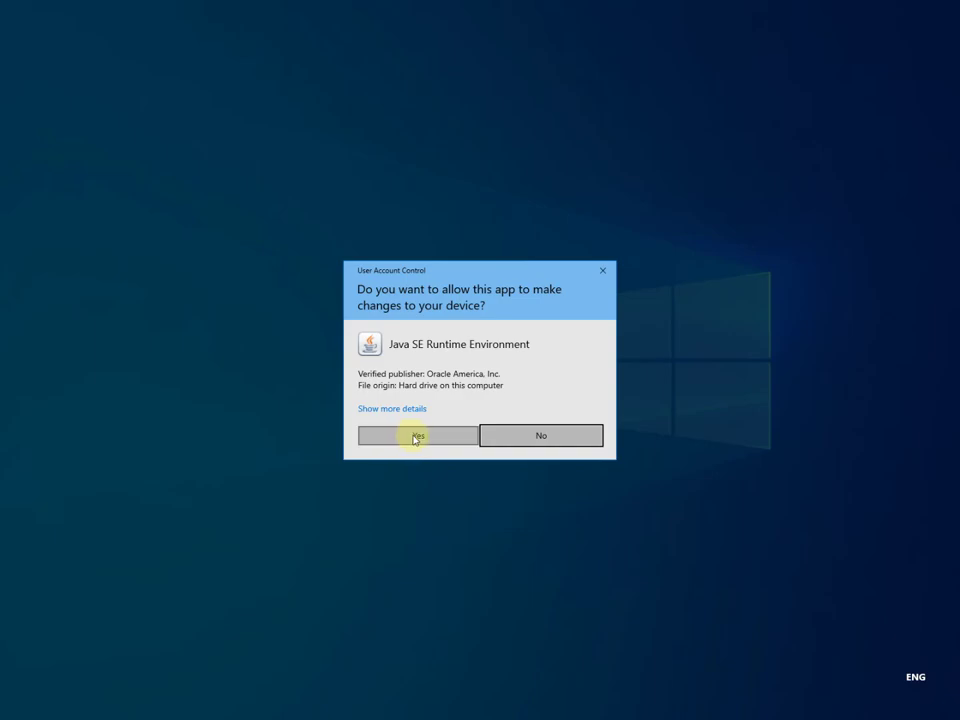
left_click(415, 439)
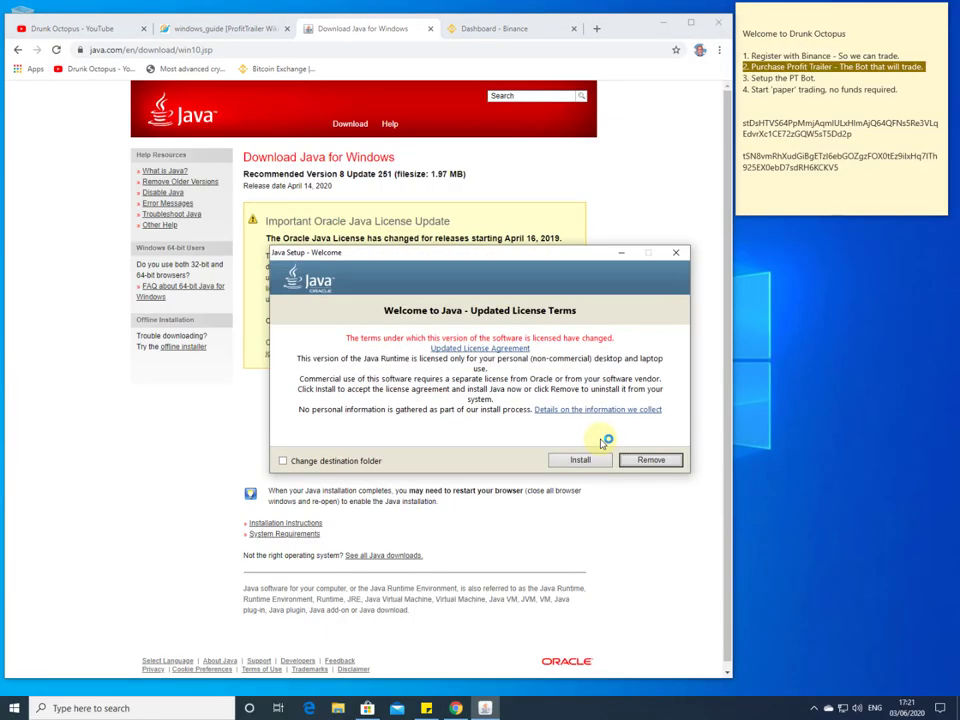
left_click(594, 462)
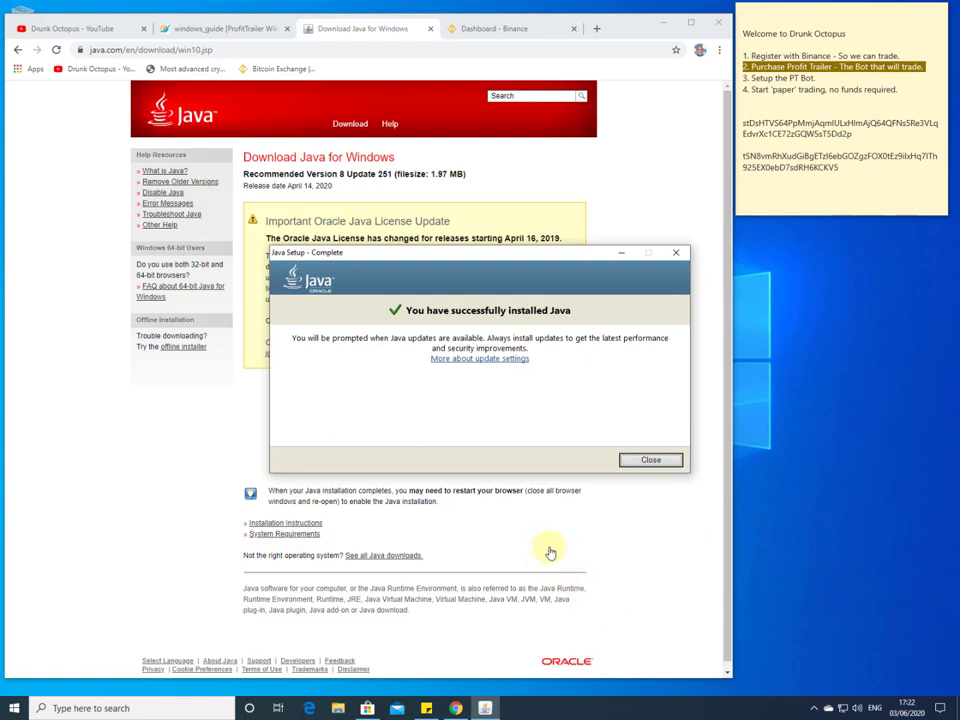
left_click(652, 461)
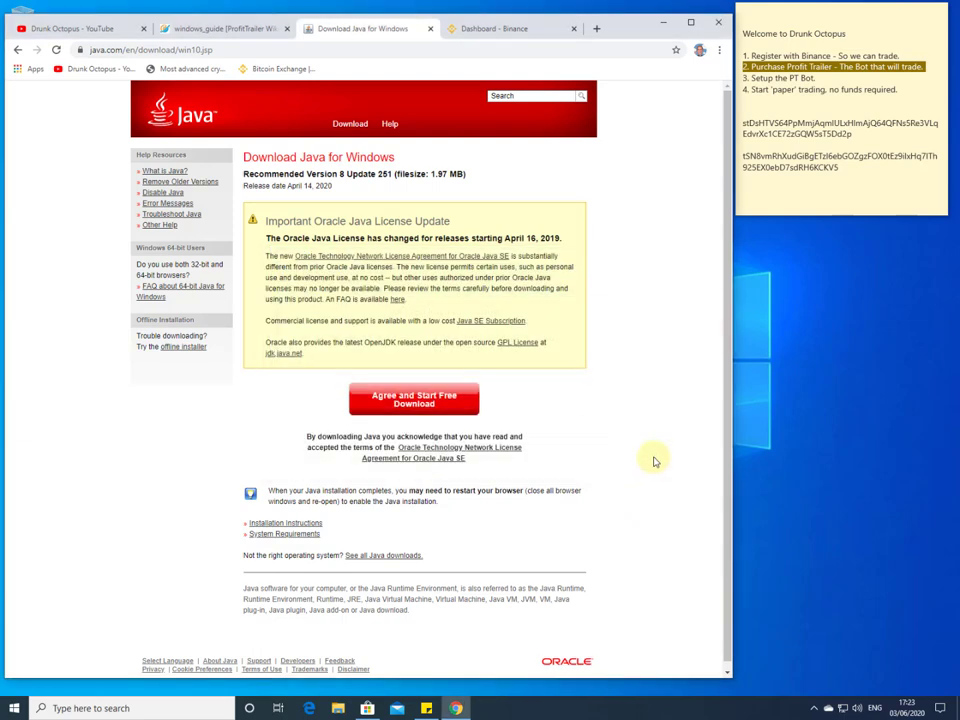
- Close the Java tab and follow the guide's github.com/taniman/profit-trailer/releases link
left_click(431, 30)
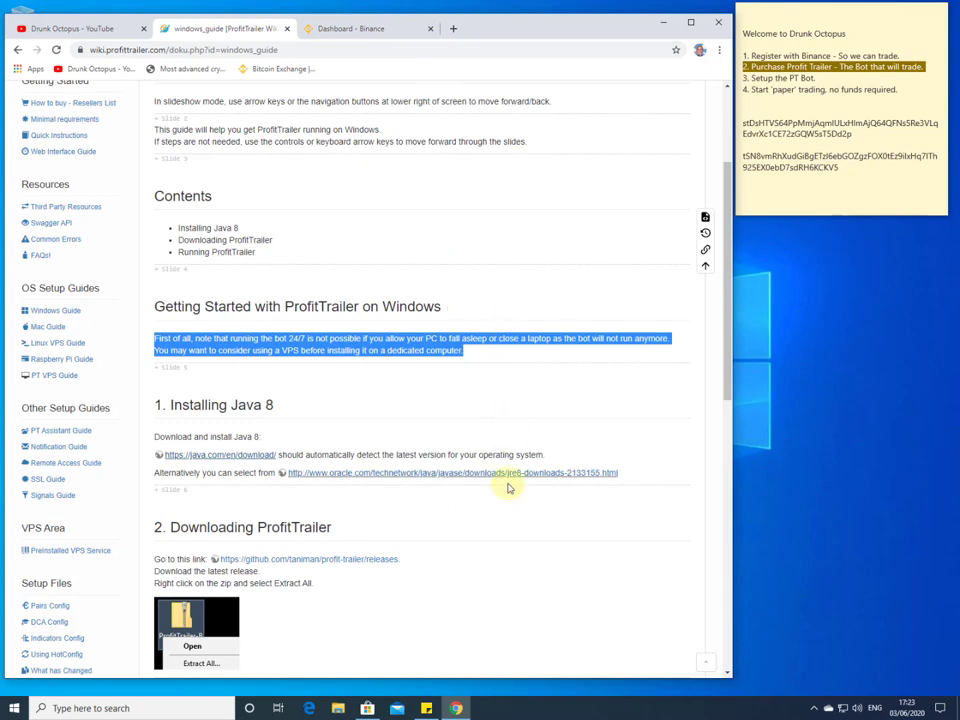
left_click(482, 516)
scroll(482, 516, "down", 4)
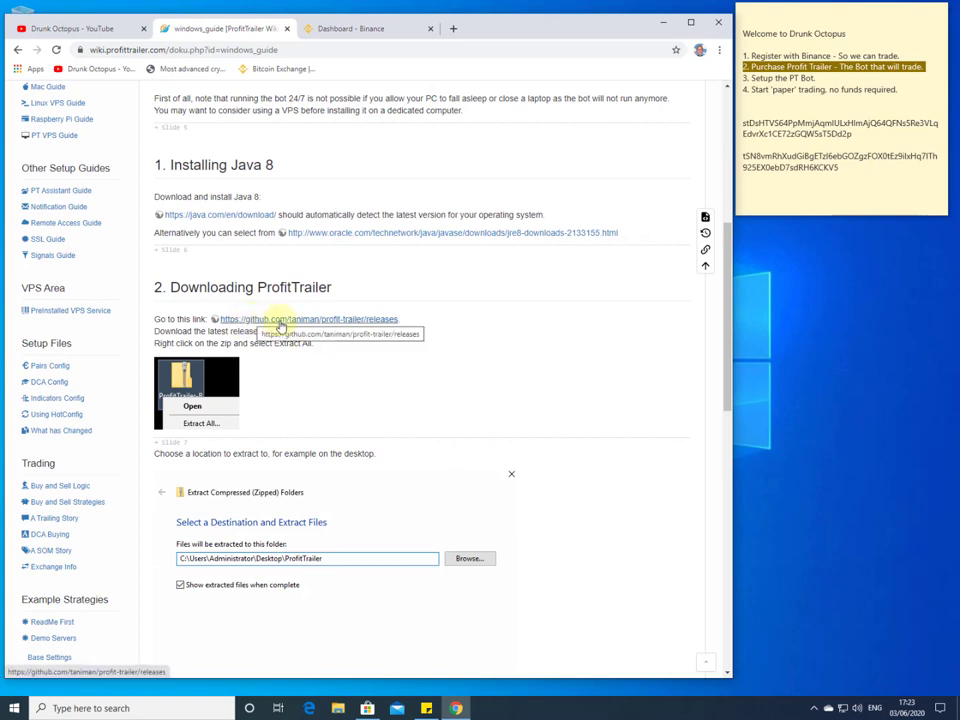
left_click(305, 321)
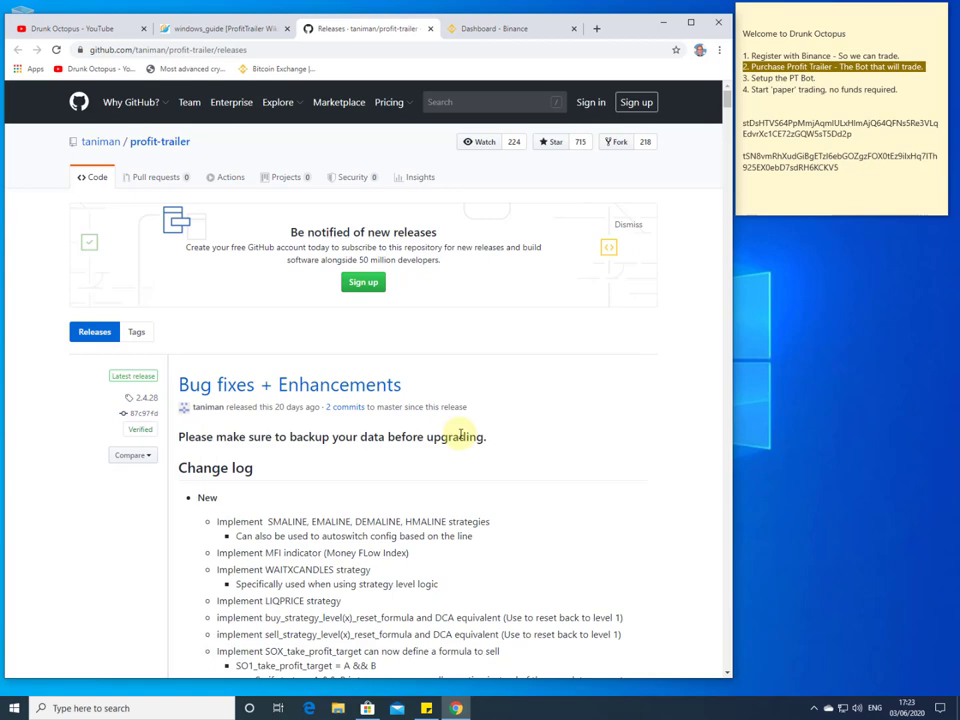
- Scroll past the 2.4.28 change log to Assets and download ProfitTrailer-2.4.28.zip (80.9 MB)
scroll(460, 433, "down", 4)
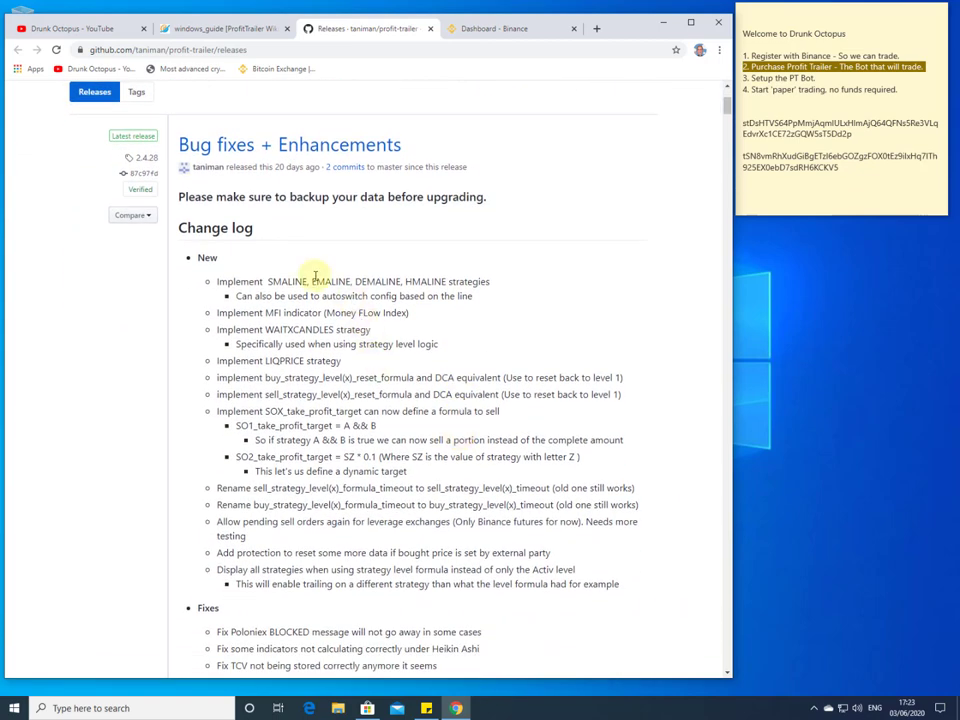
left_click_drag(217, 279, 524, 600)
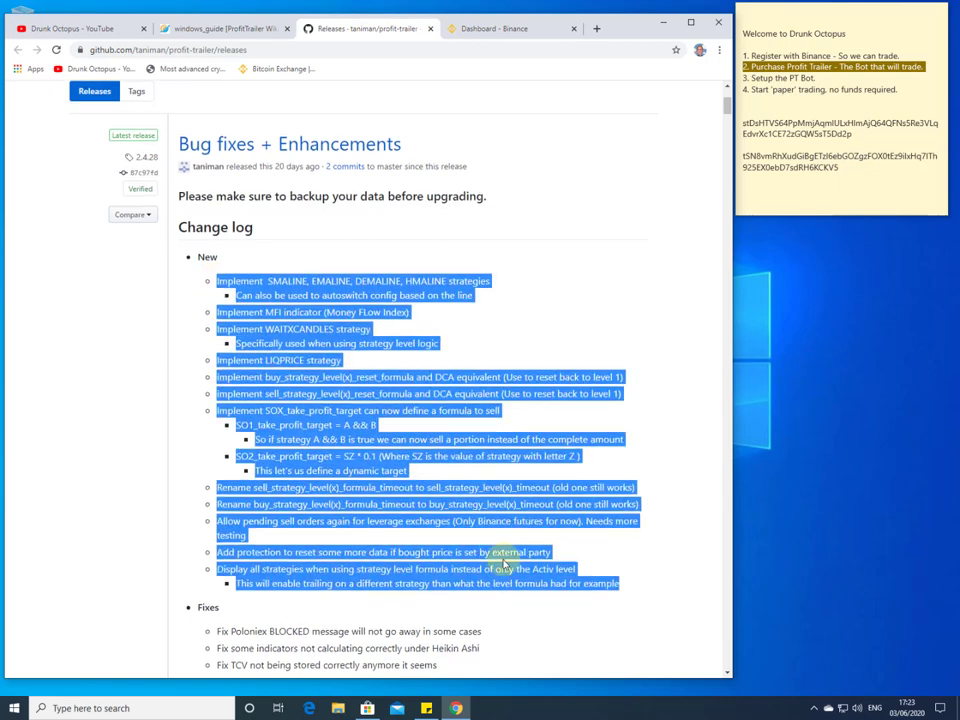
scroll(390, 515, "down", 3)
left_click_drag(212, 454, 410, 586)
scroll(411, 583, "down", 3)
scroll(410, 584, "down", 2)
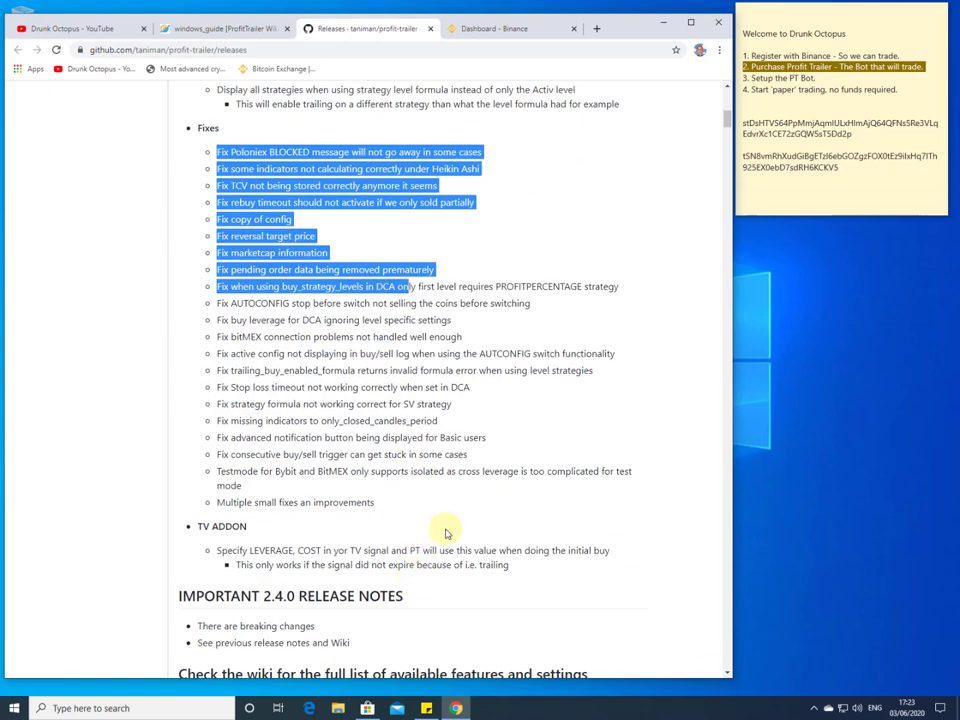
scroll(444, 531, "down", 5)
scroll(446, 533, "down", 4)
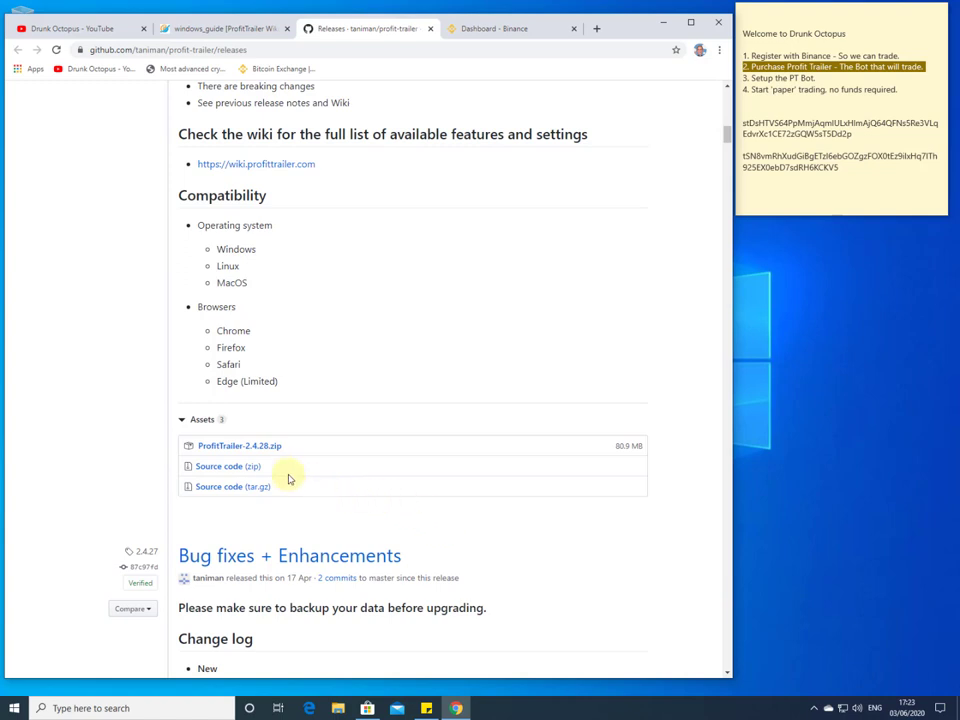
left_click(233, 451)
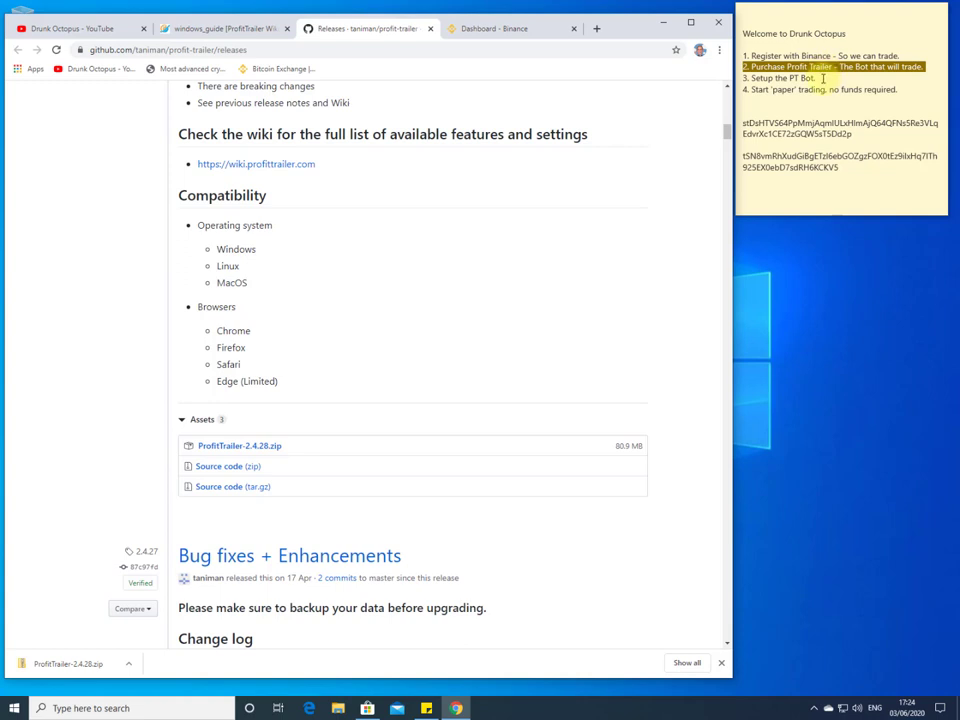
- Mark 'Setup the PT Bot' as current in the checklist note and open the downloaded zip in File Explorer
left_click(815, 78)
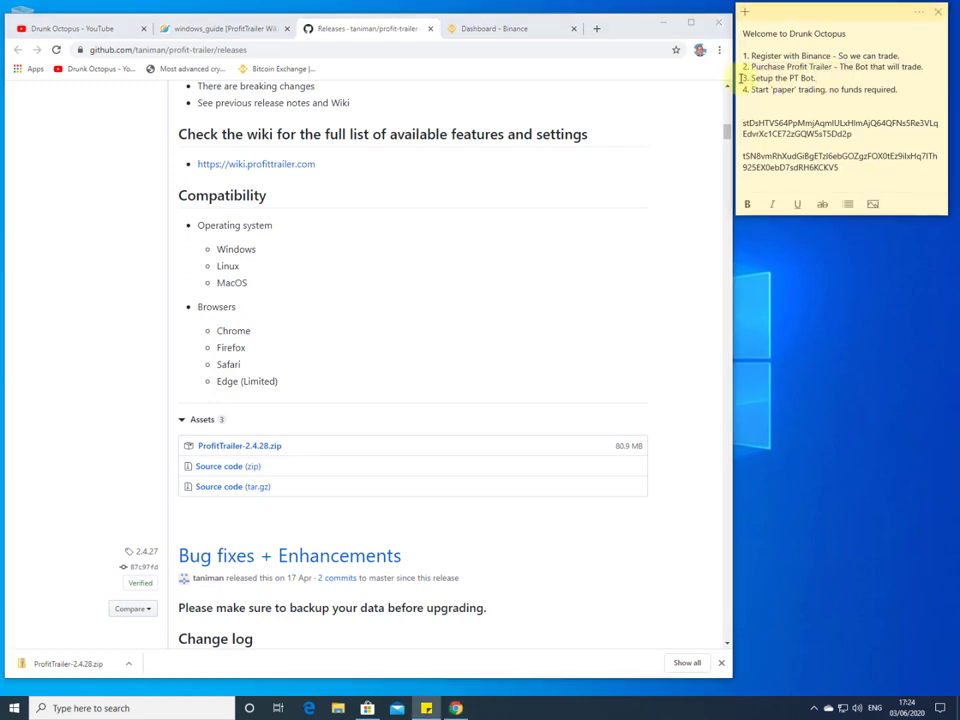
left_click_drag(742, 78, 817, 78)
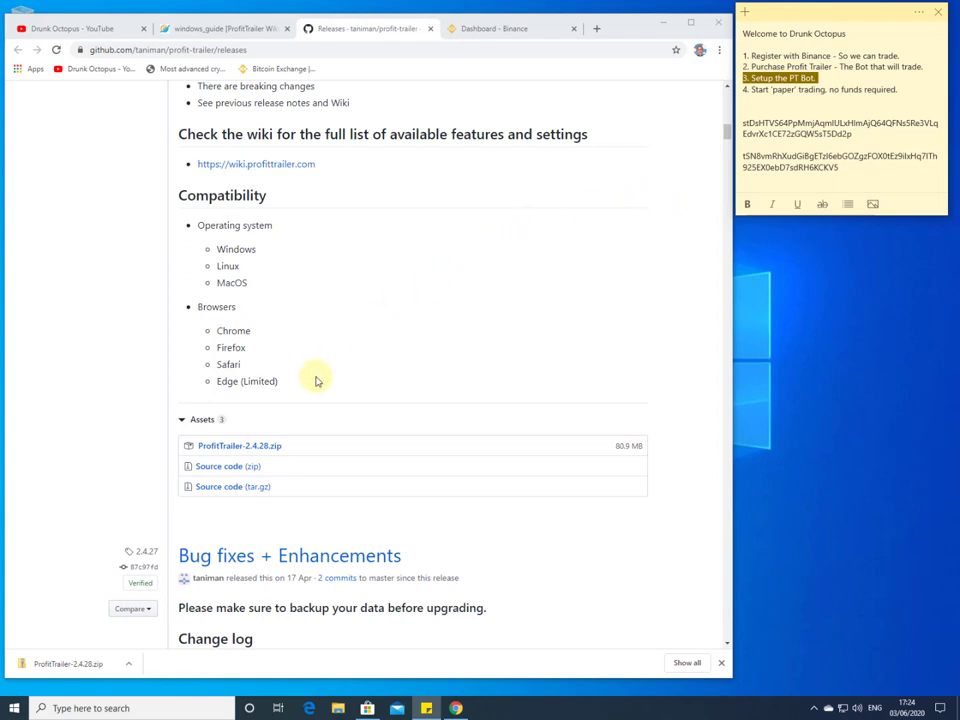
left_click(128, 665)
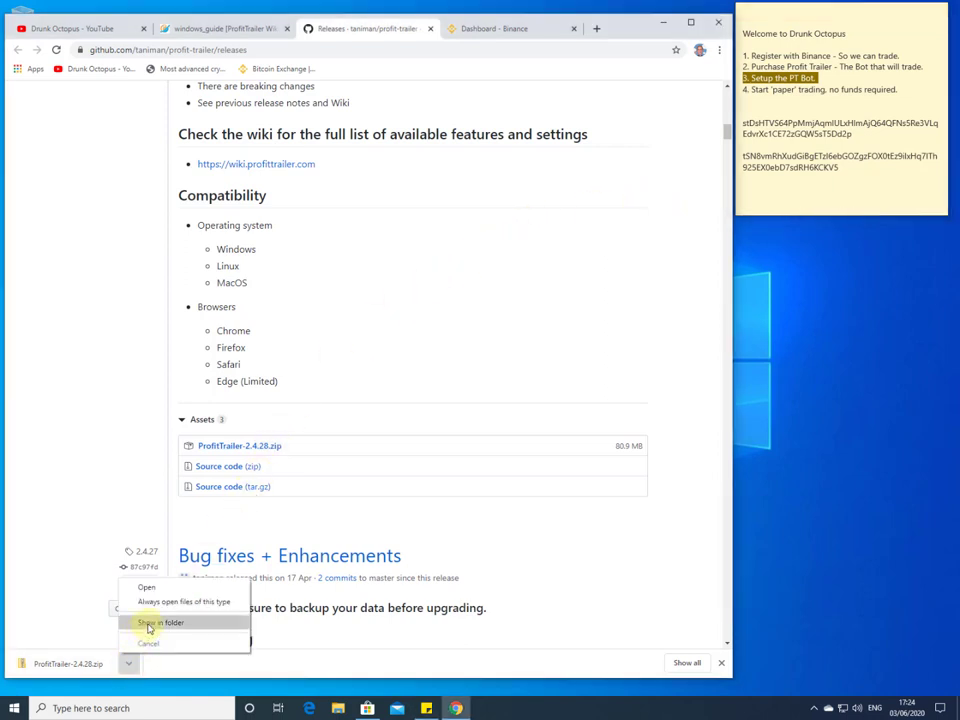
left_click(147, 588)
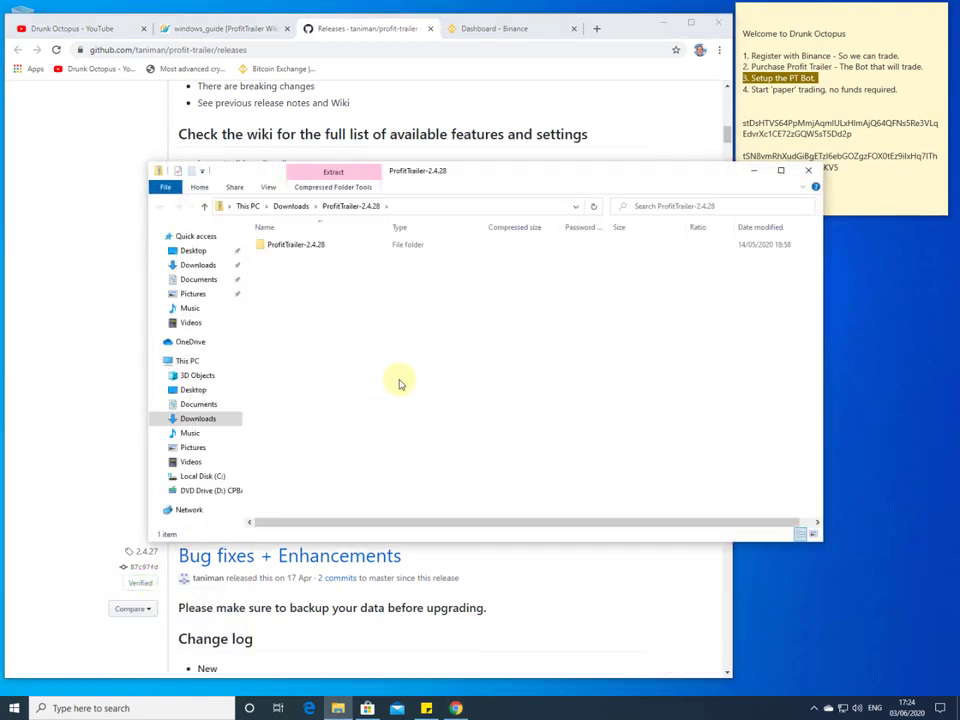
double_click(287, 248)
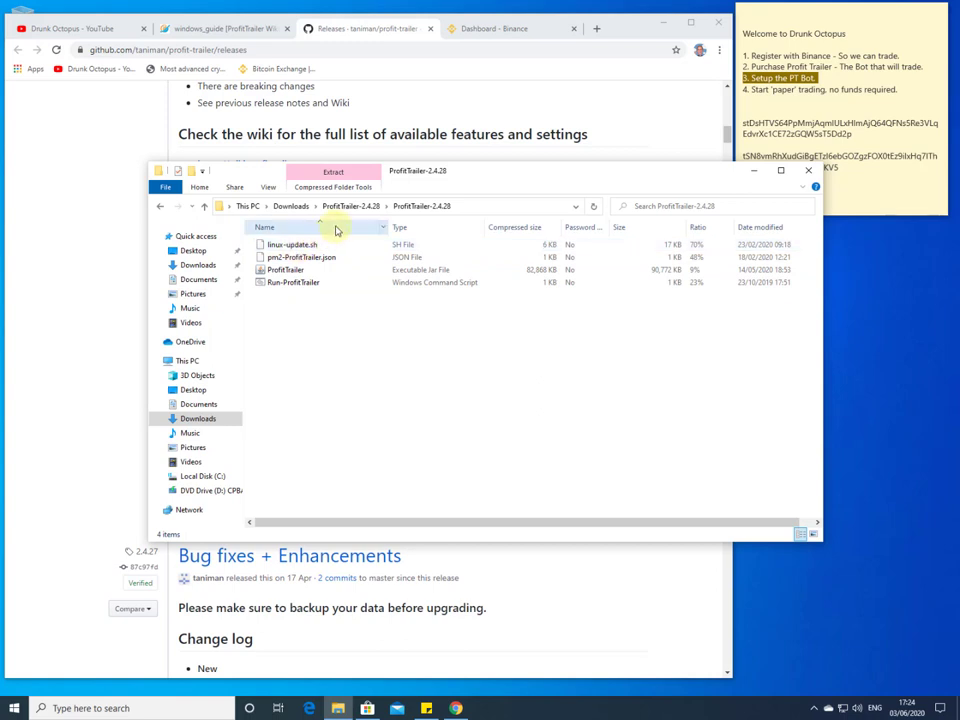
left_click(356, 207)
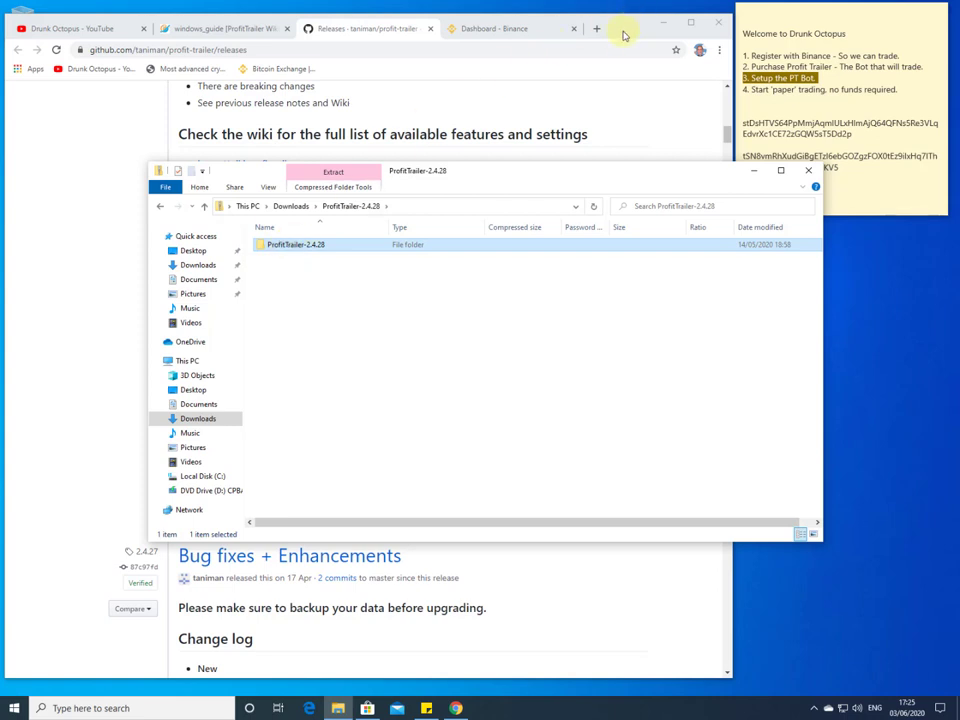
- Copy the ProfitTrailer-2.4.28 folder onto the desktop, then close Explorer and minimize Chrome
left_click_drag(620, 34, 671, 36)
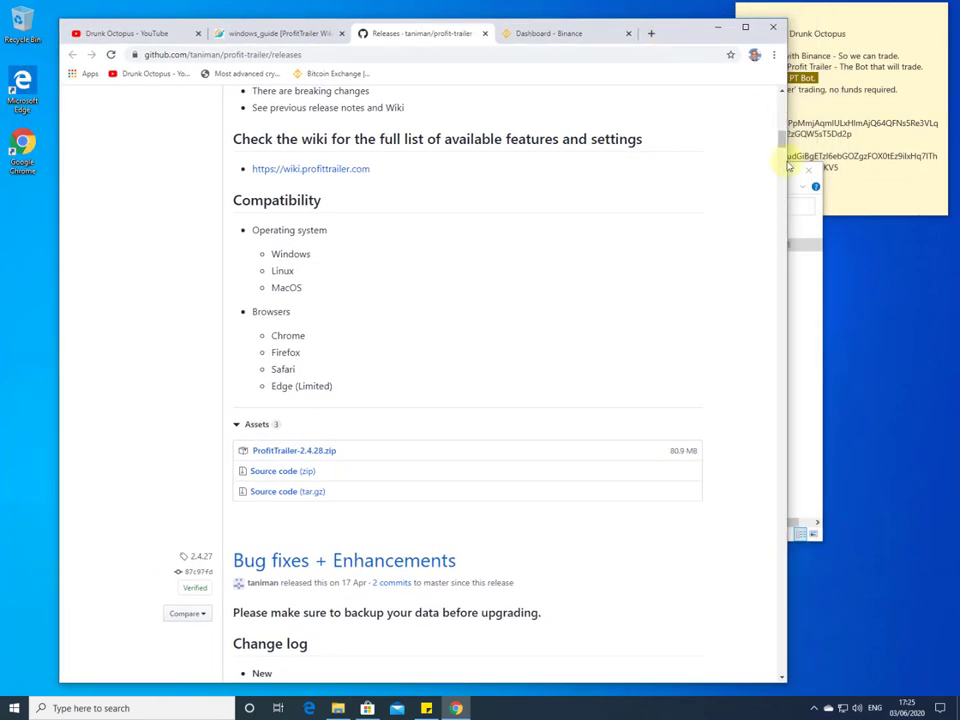
left_click(811, 293)
left_click_drag(315, 253, 33, 243)
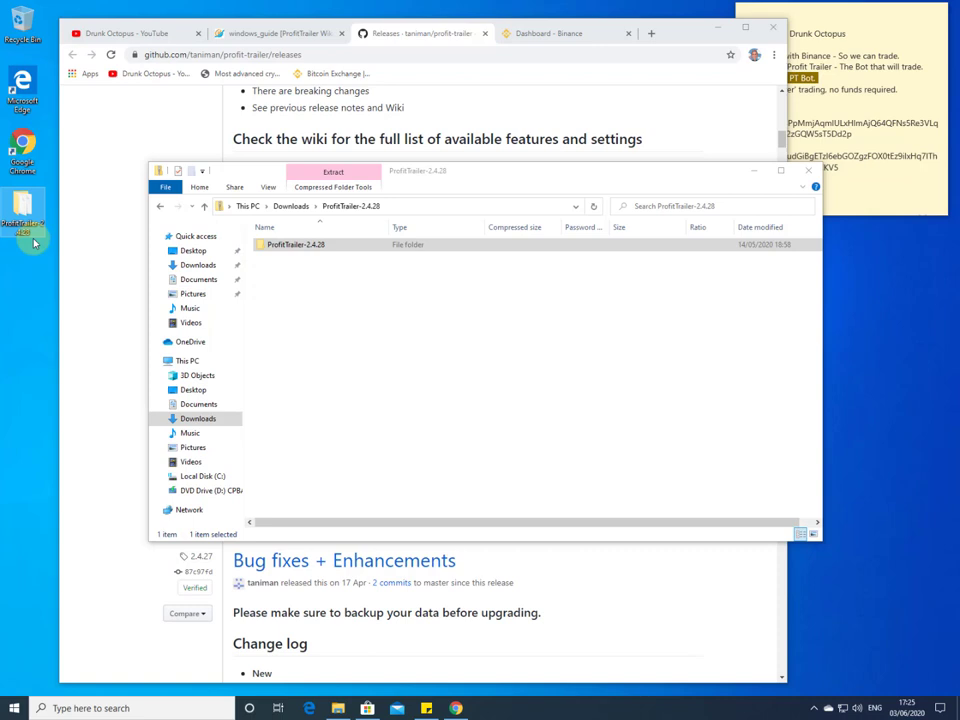
left_click(810, 175)
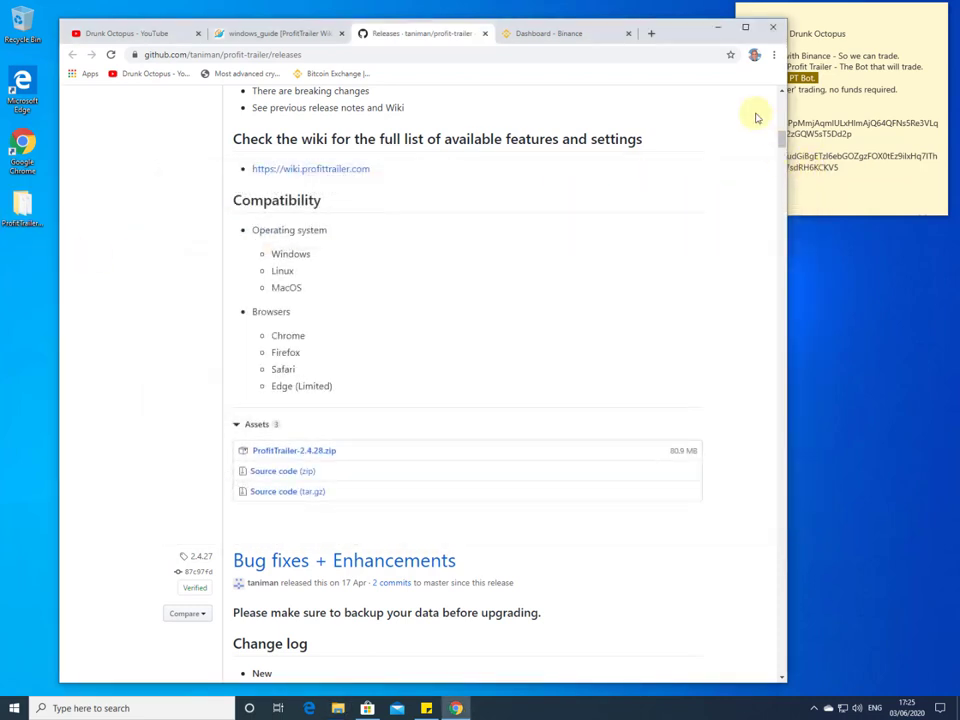
left_click(720, 28)
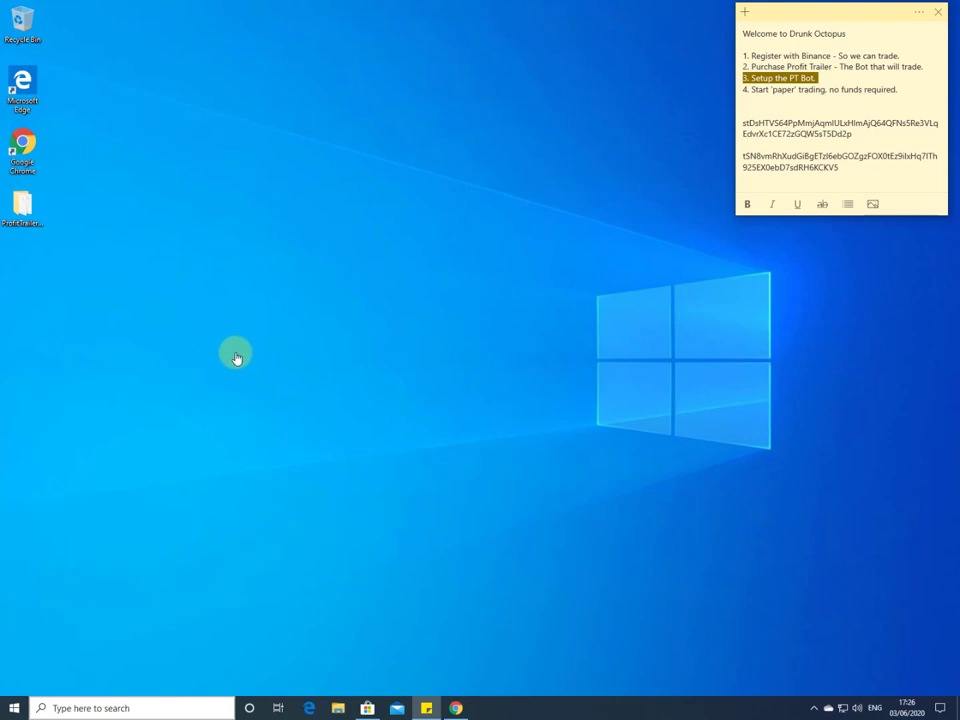
- Open the desktop ProfitTrailer-2.4.28 folder and run Run-ProfitTrailer, allowing it past SmartScreen
left_click(26, 205)
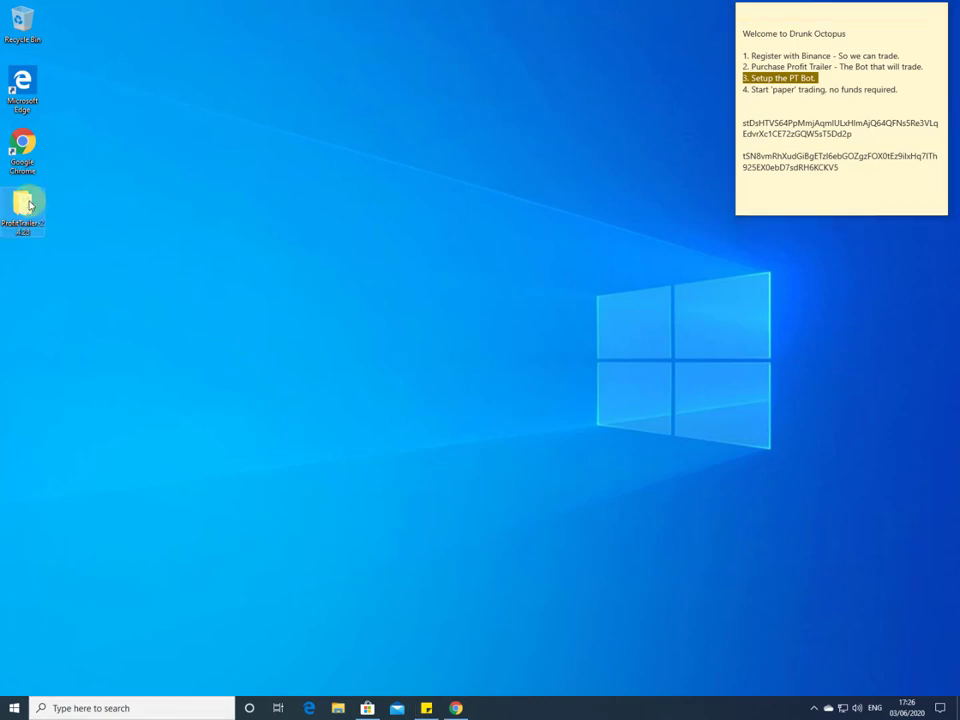
double_click(26, 205)
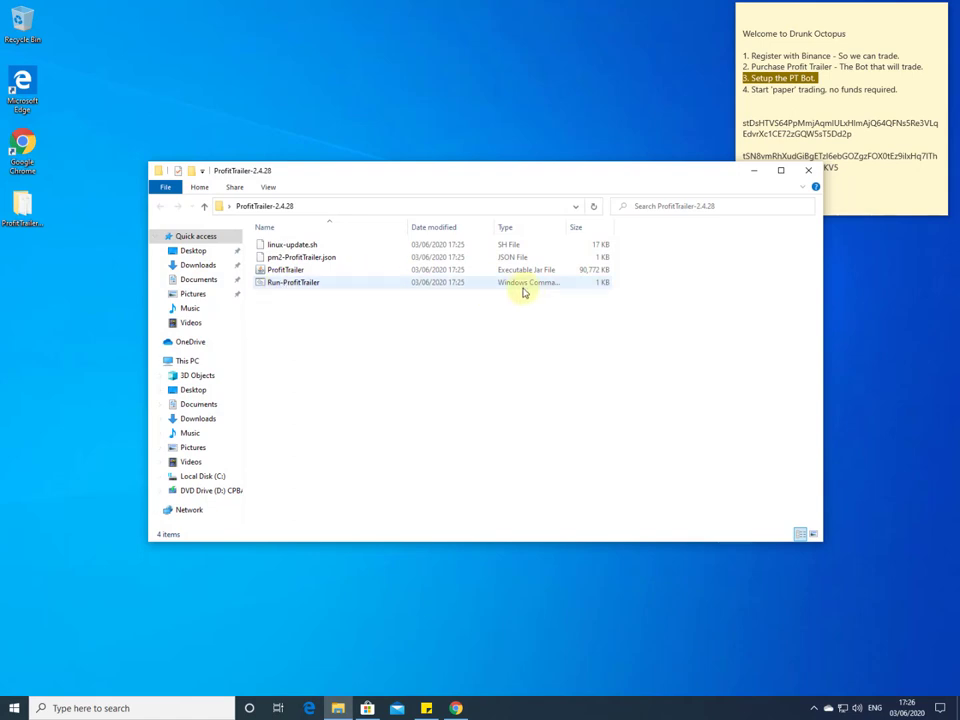
double_click(281, 286)
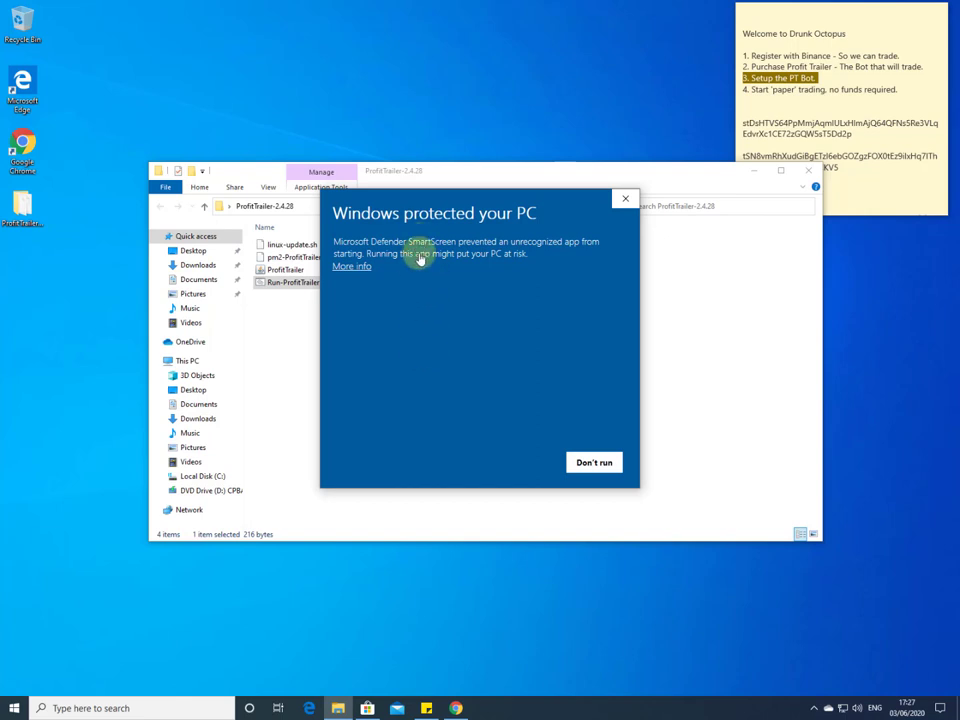
left_click(349, 269)
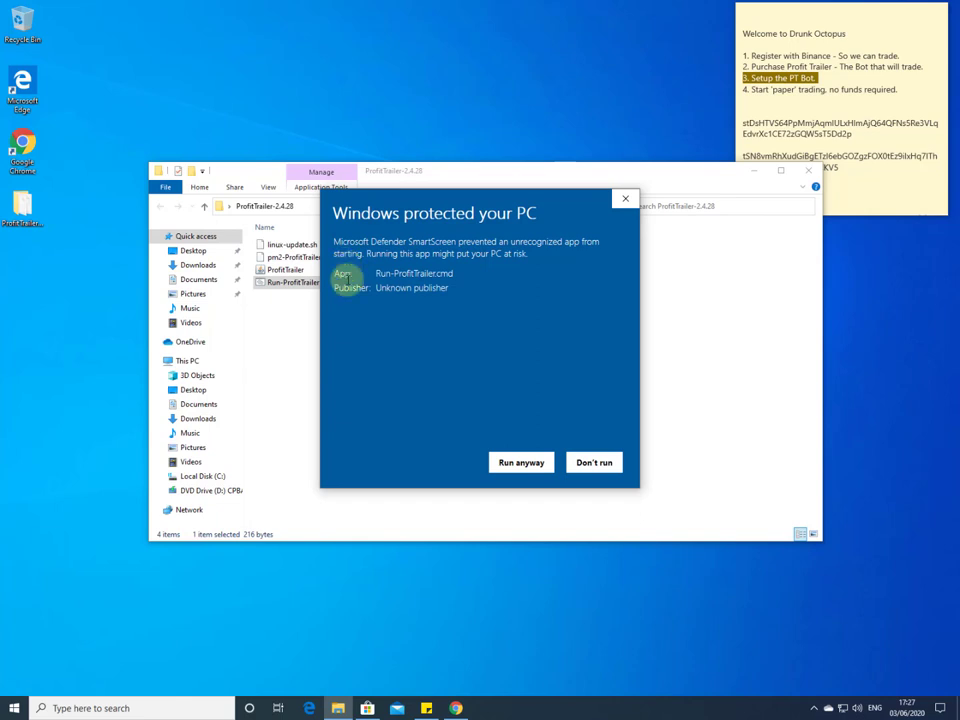
left_click(521, 466)
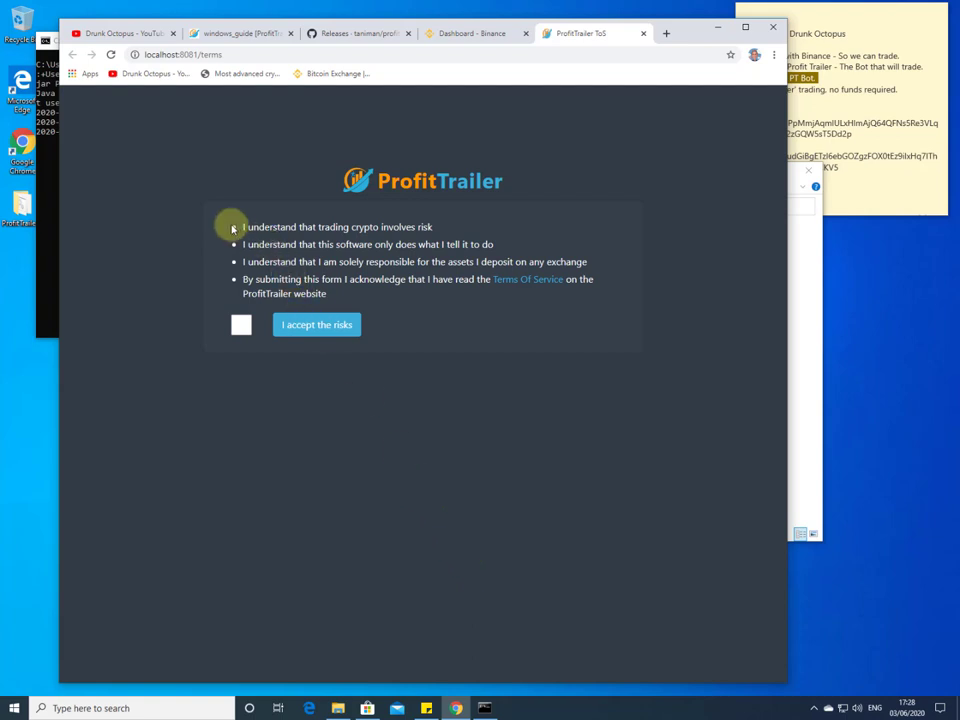
- Tick the agreement checkbox and accept the trading risks to continue to setup
left_click(241, 325)
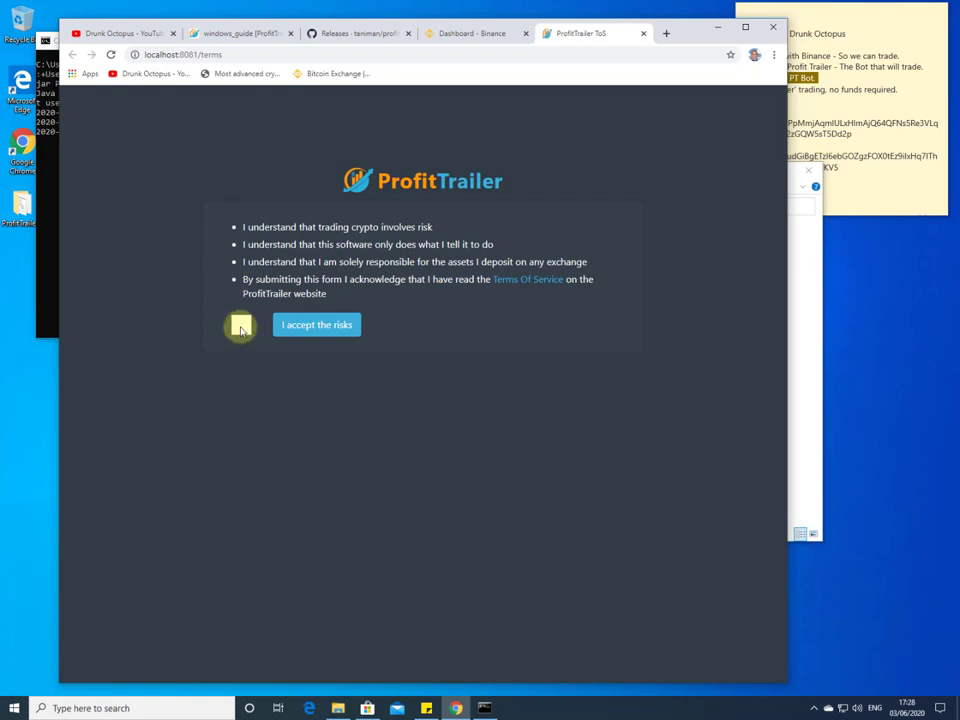
left_click(309, 329)
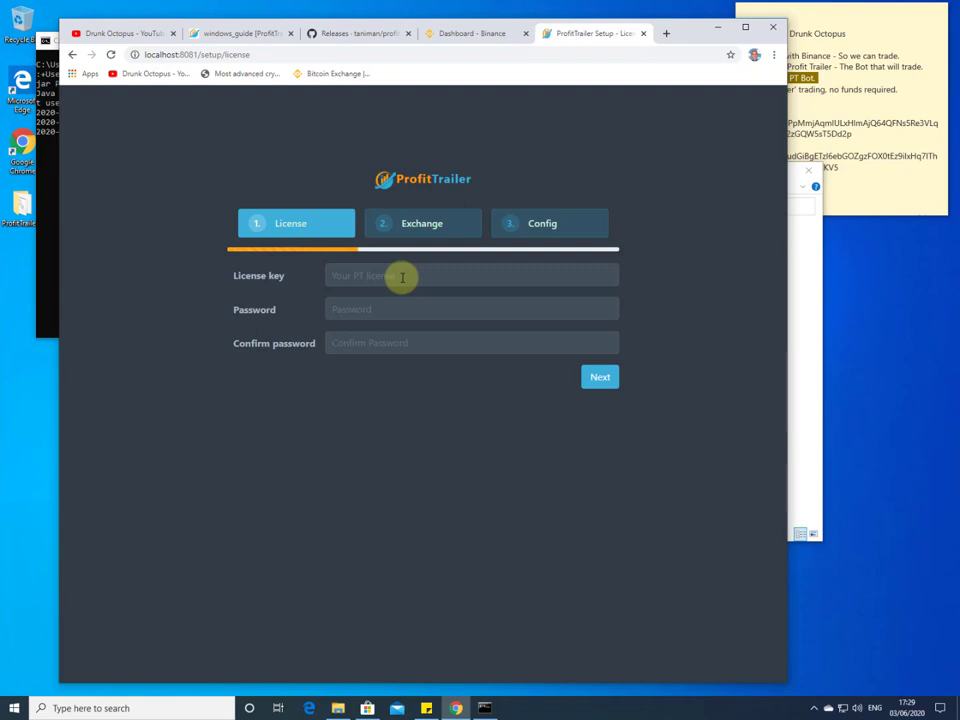
- Paste the licence key, enter and confirm the account password, and submit
left_click(402, 276)
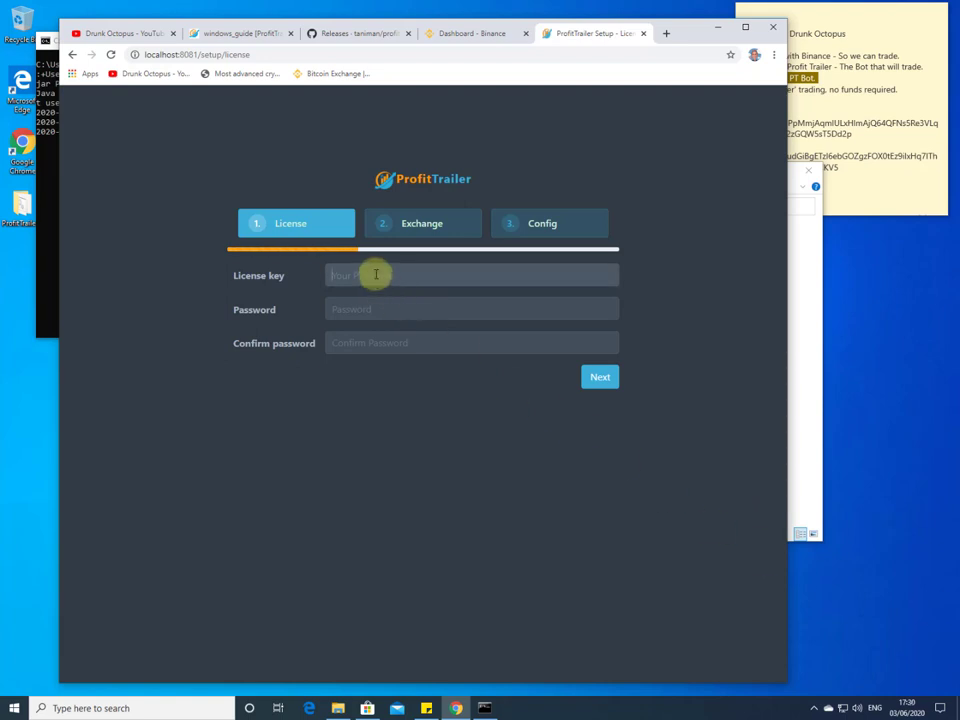
key("ctrl+v")
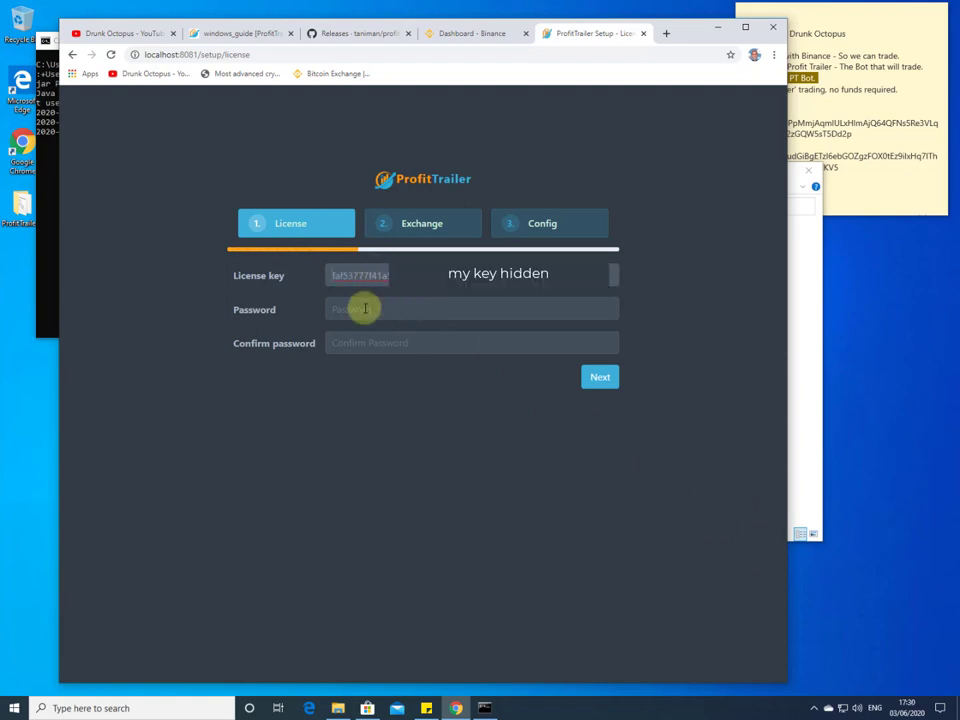
left_click(365, 309)
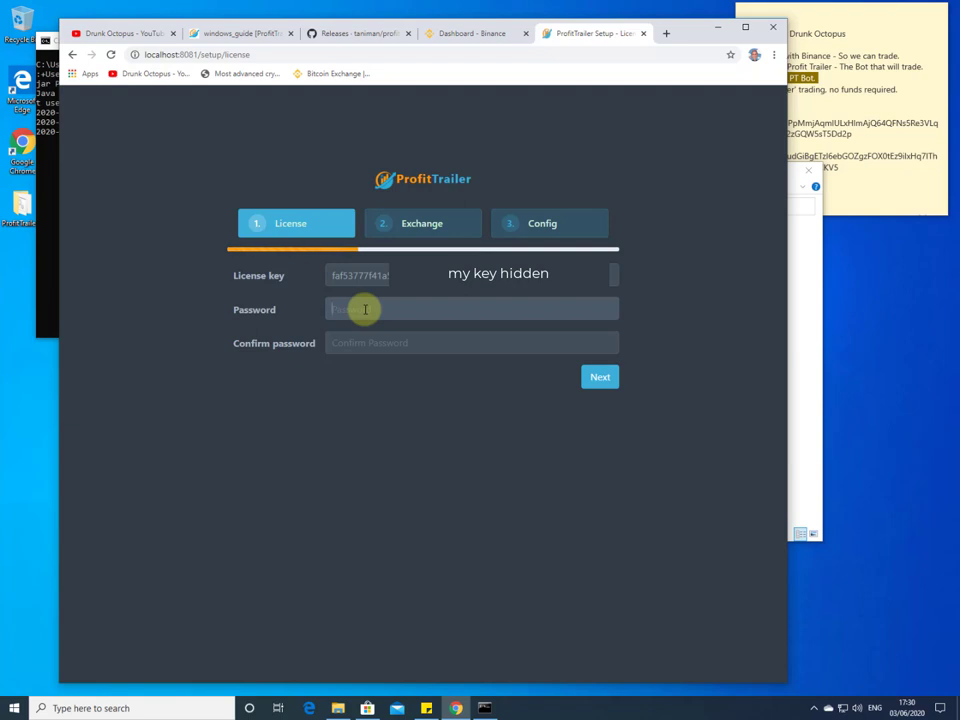
type("••••••••••••")
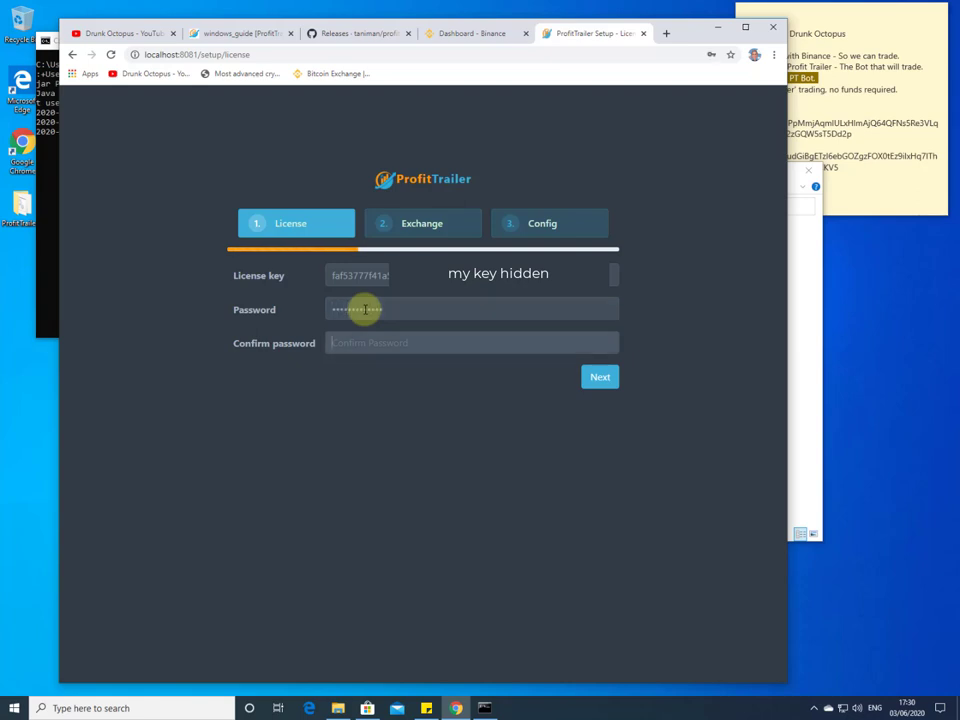
key("Tab")
type("••••••••••••••")
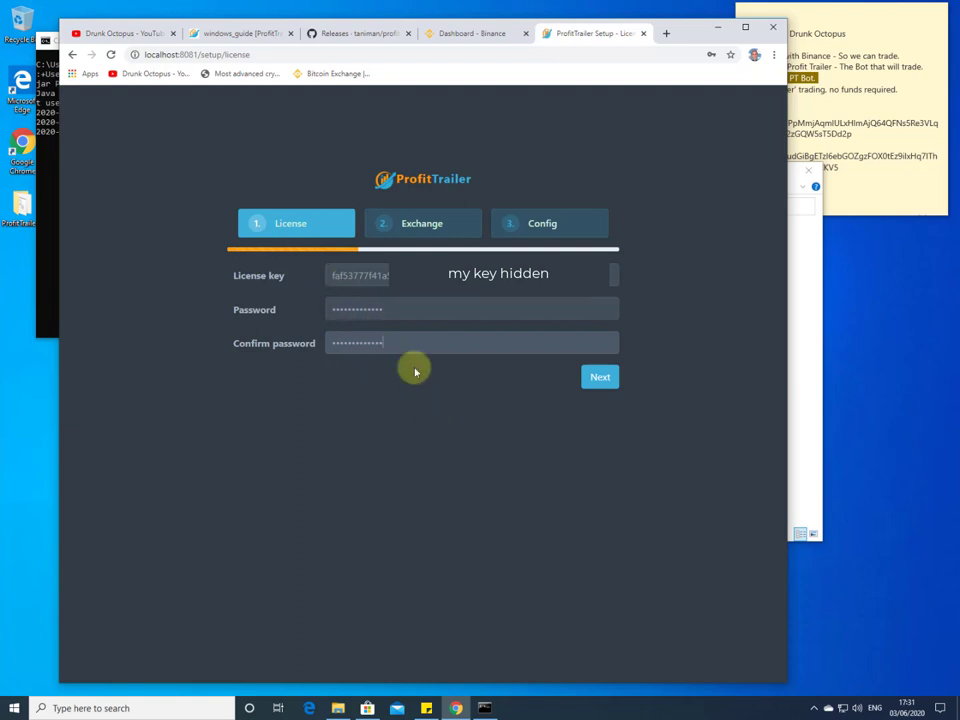
left_click(600, 378)
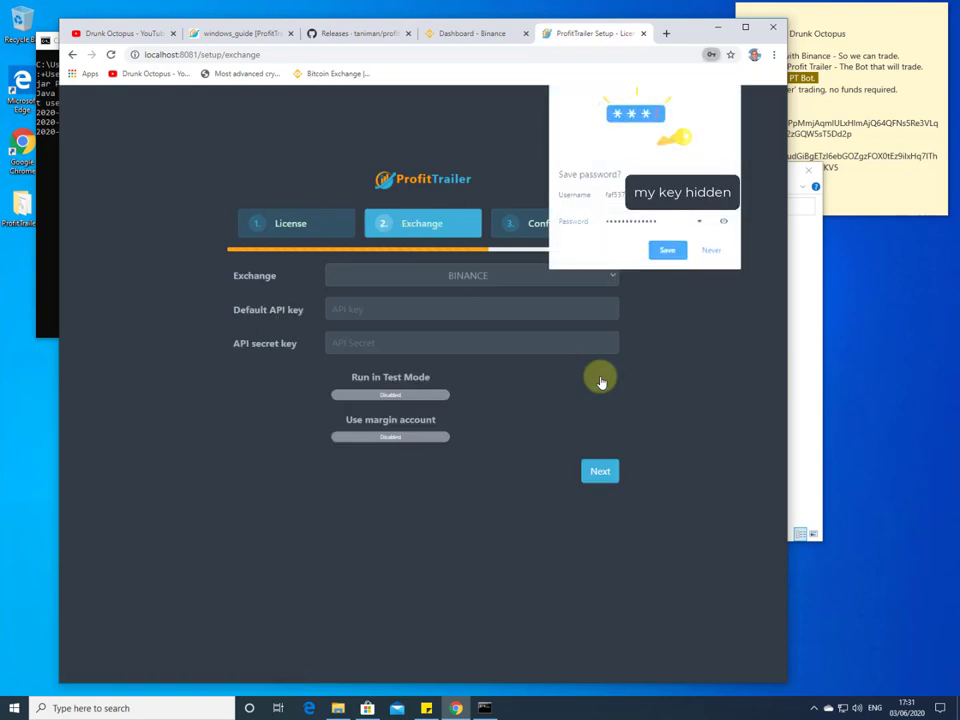
left_click(711, 252)
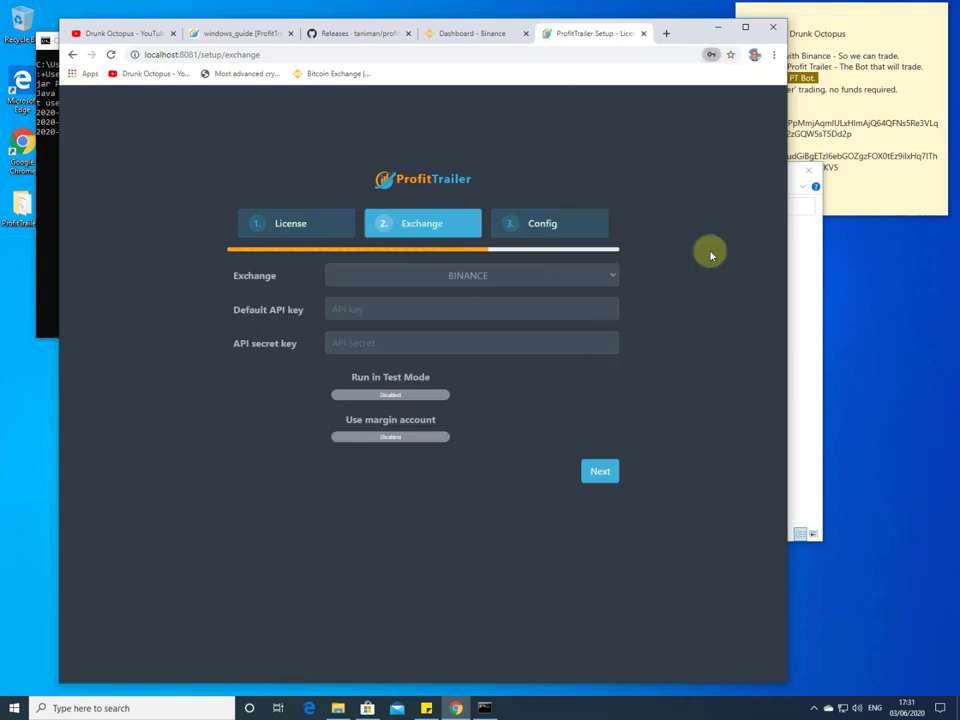
left_click(587, 278)
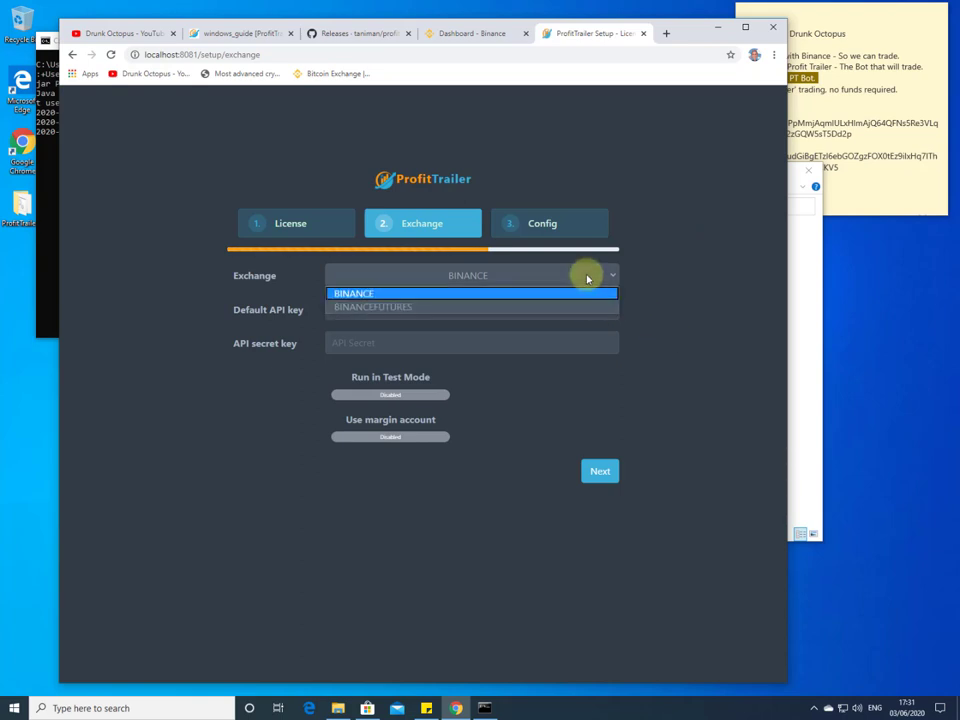
left_click(587, 278)
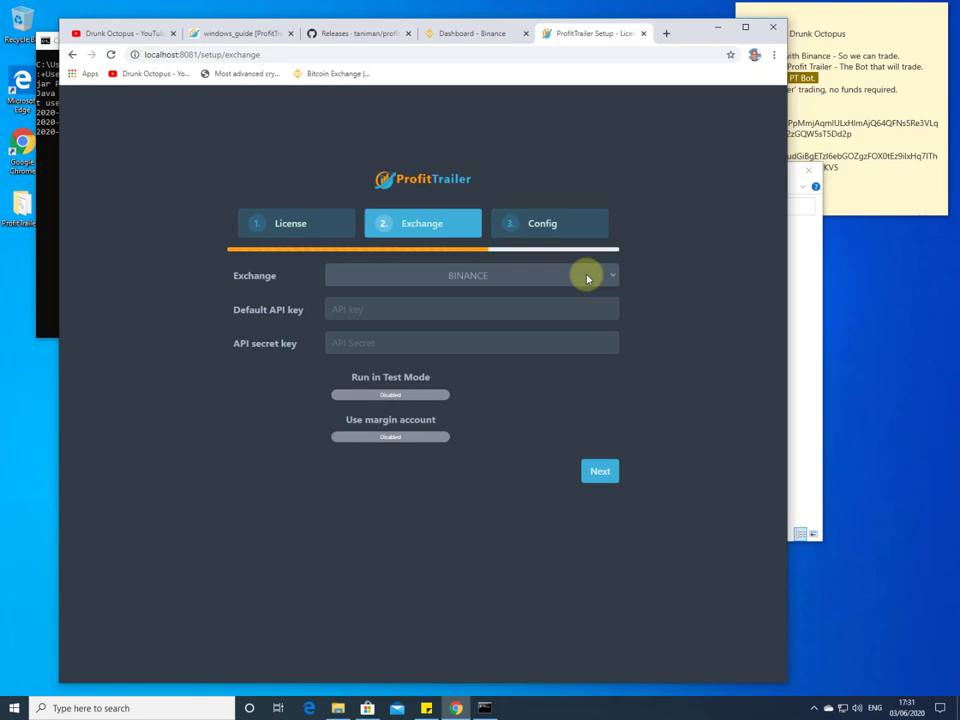
left_click(587, 277)
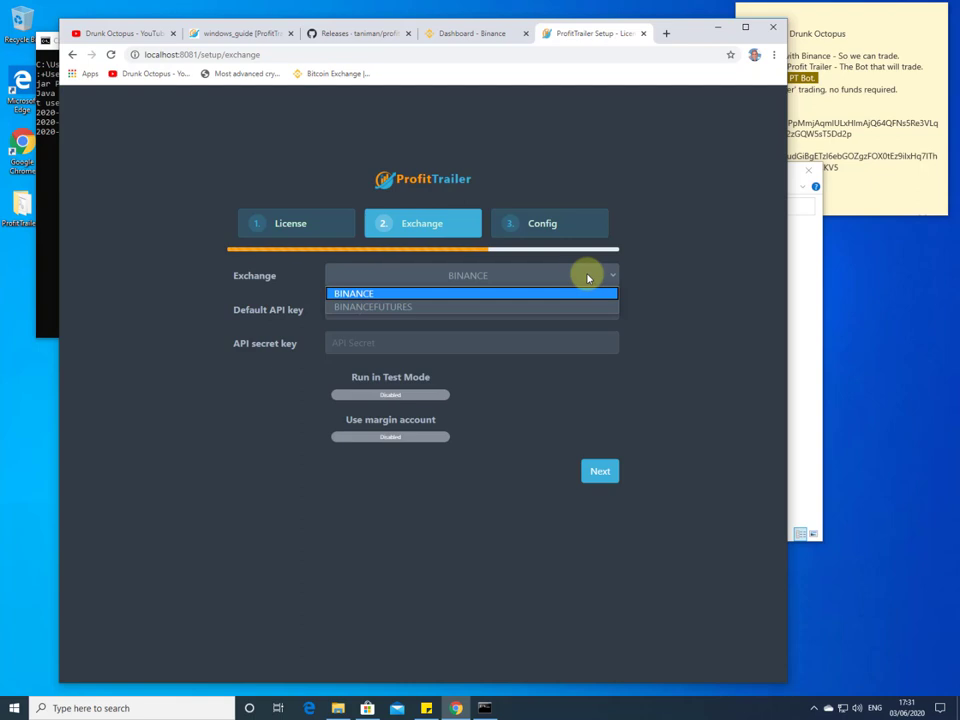
left_click(587, 277)
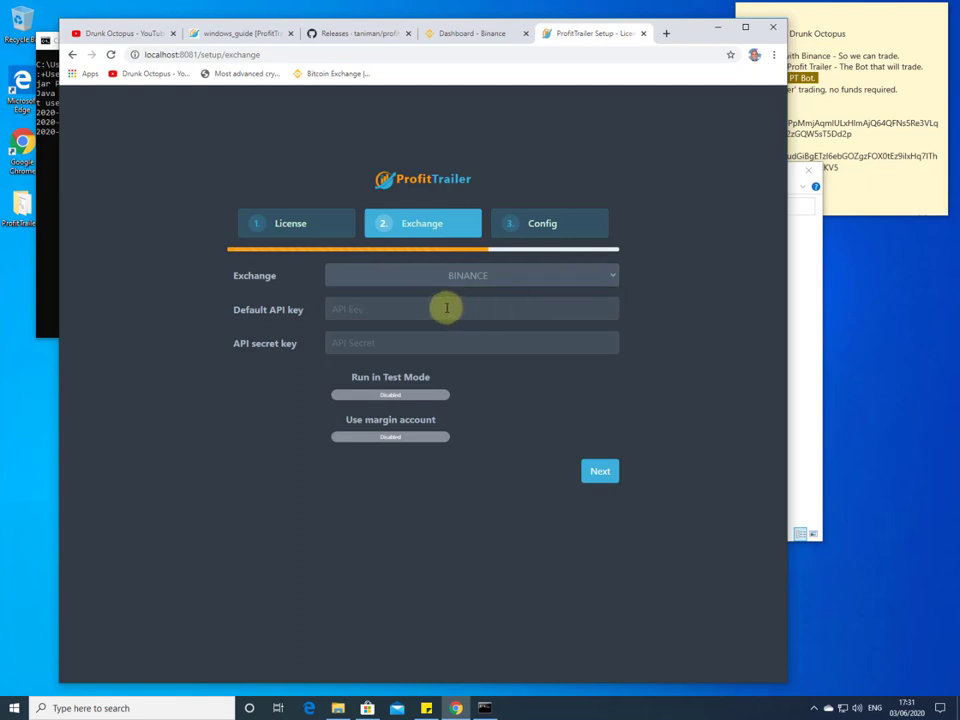
- Copy the Binance API key from the sticky note into the Default API key field
left_click_drag(688, 32, 634, 34)
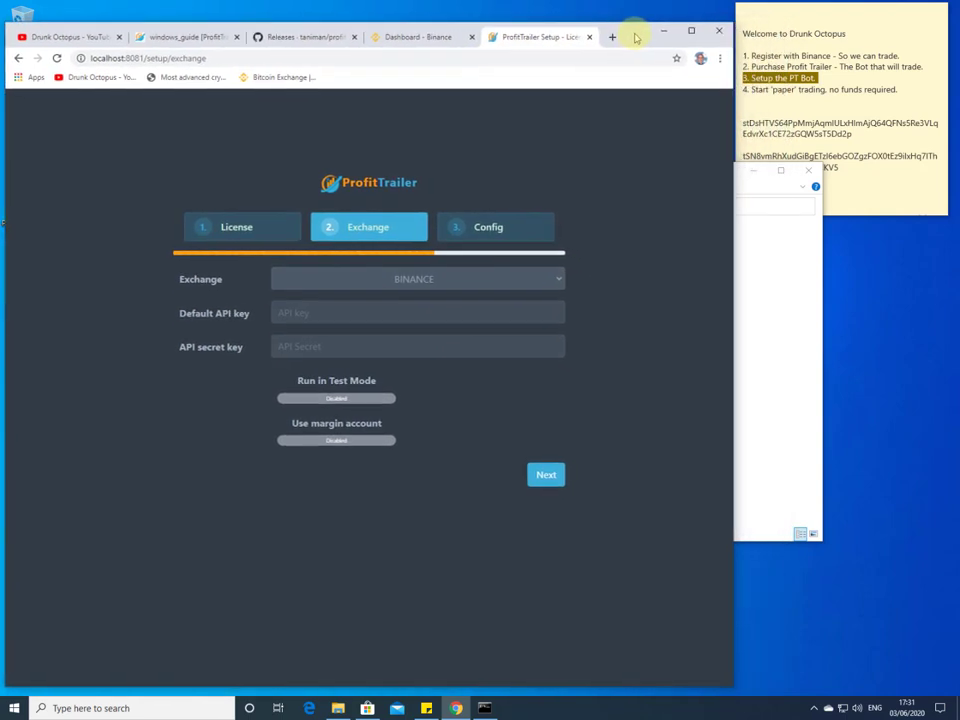
left_click(860, 192)
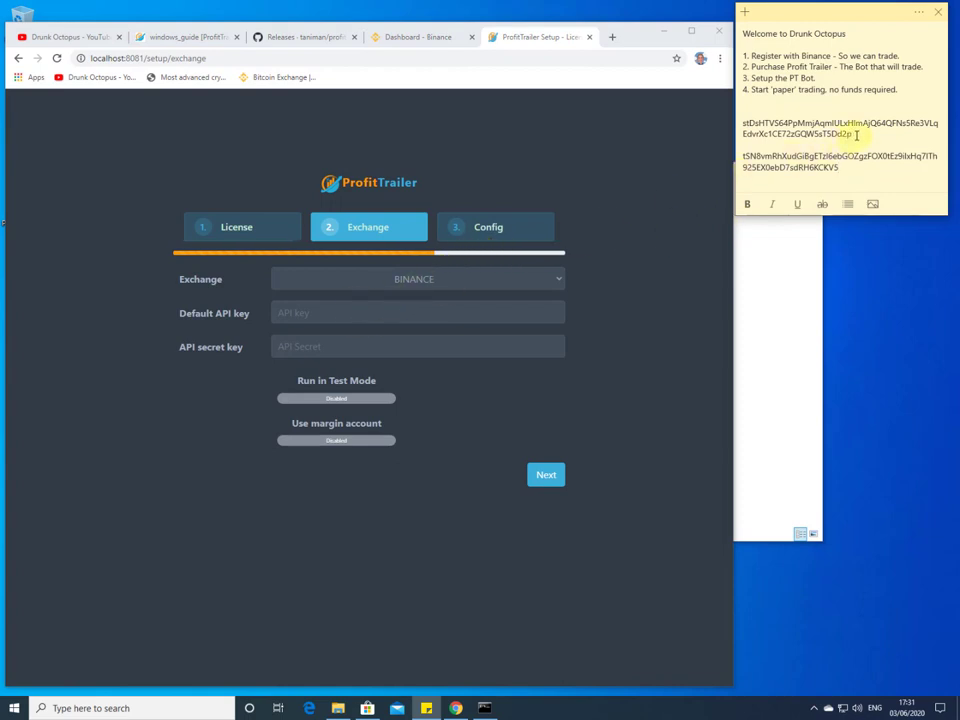
left_click_drag(853, 133, 743, 123)
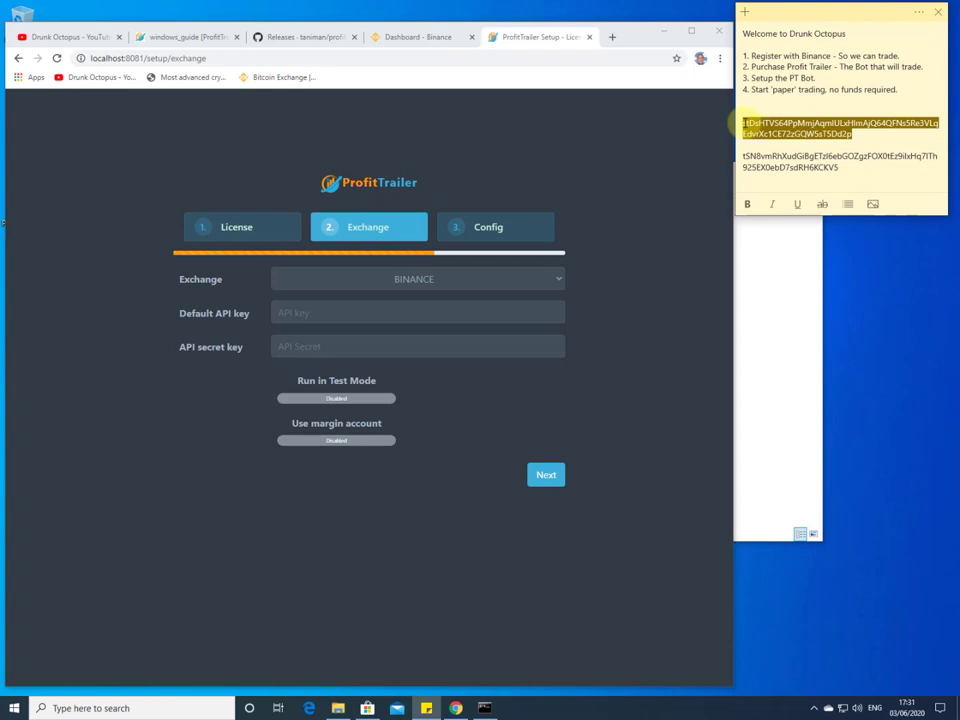
key("ctrl+c")
left_click(416, 311)
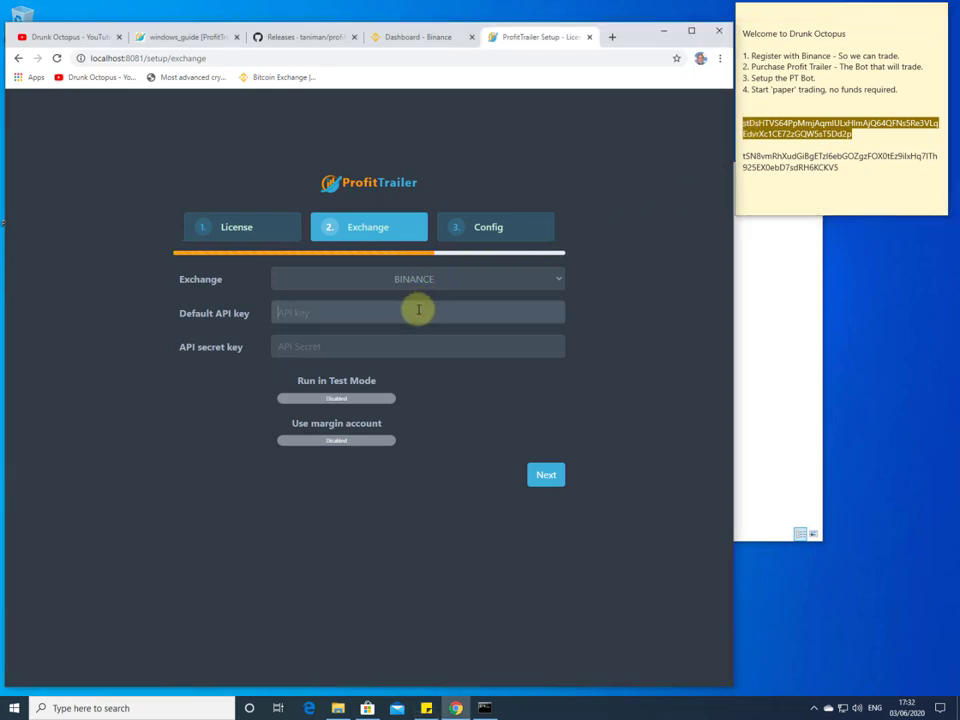
key("ctrl+v")
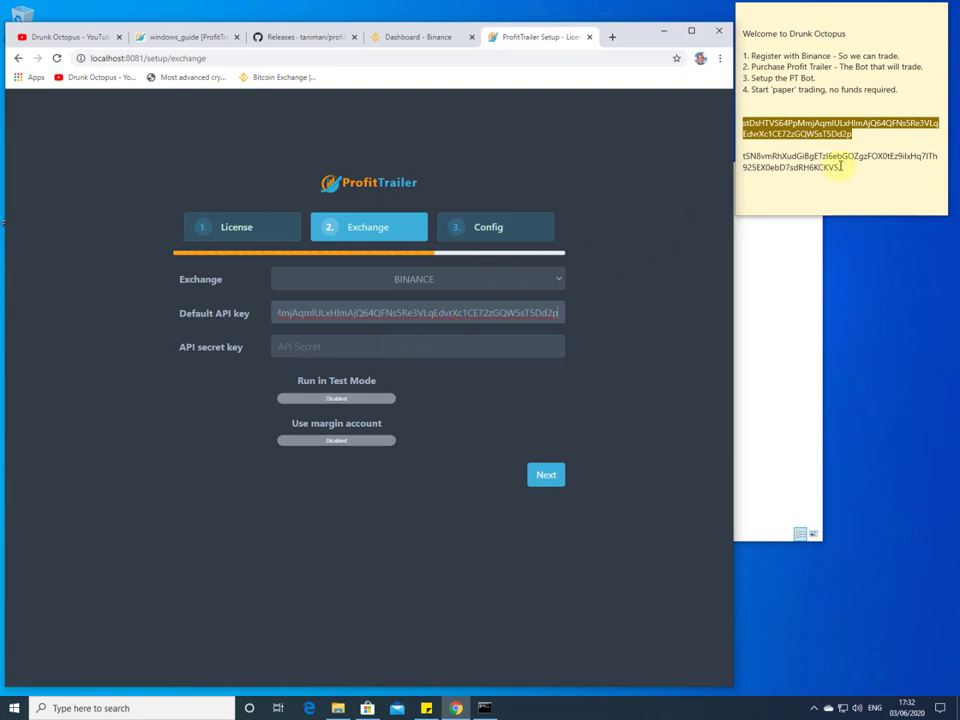
- Paste the API secret from the note into API secret key and enable Run in Test Mode
left_click_drag(840, 167, 745, 157)
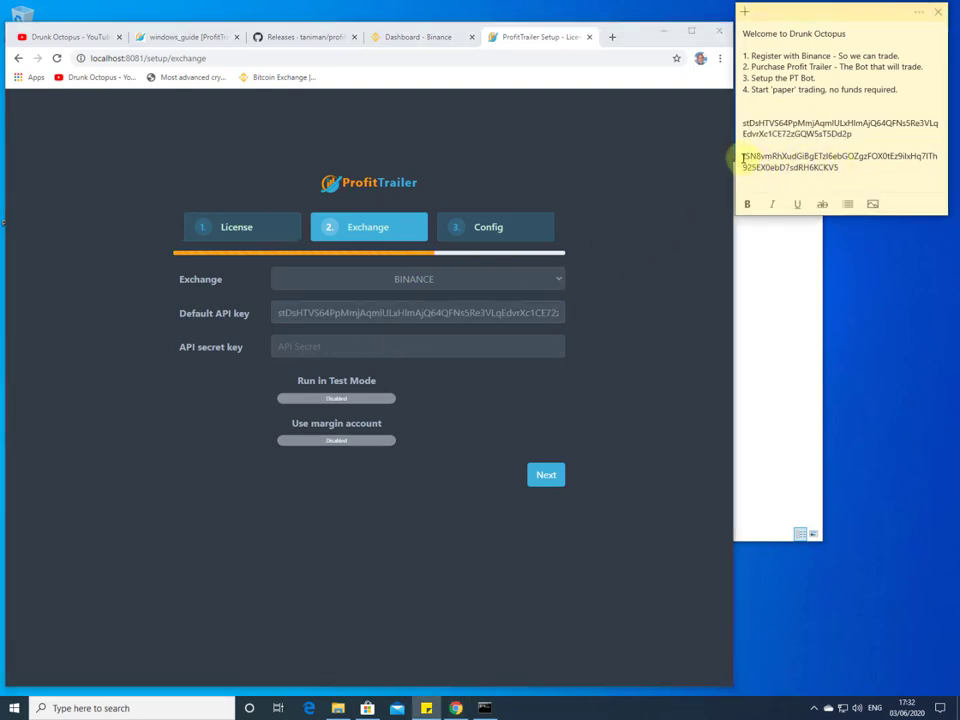
left_click_drag(850, 167, 740, 160)
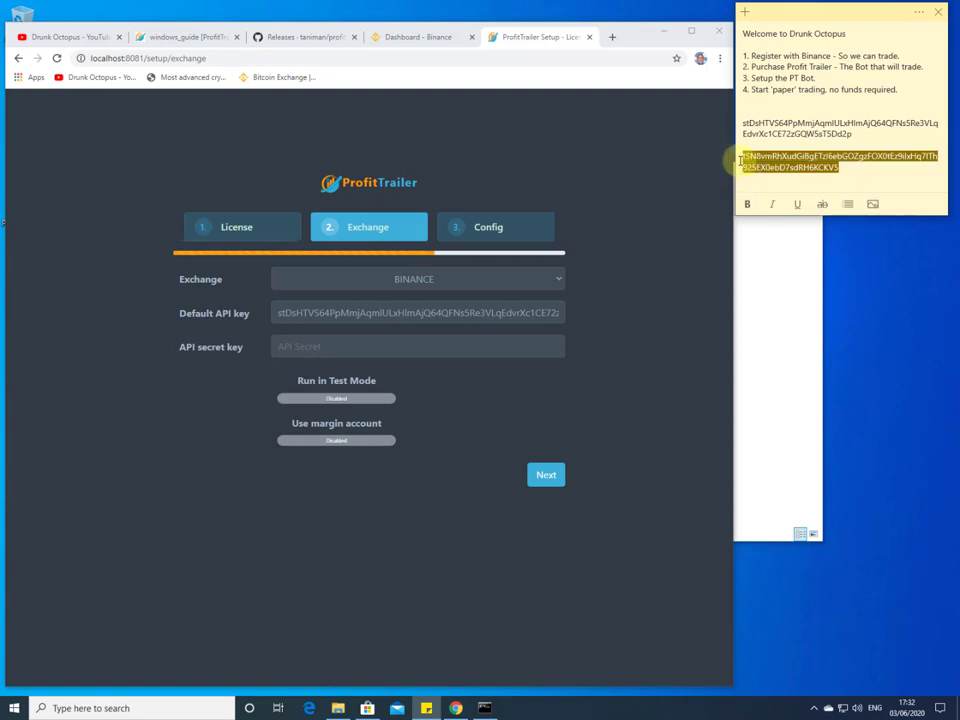
left_click(339, 347)
key("ctrl+v")
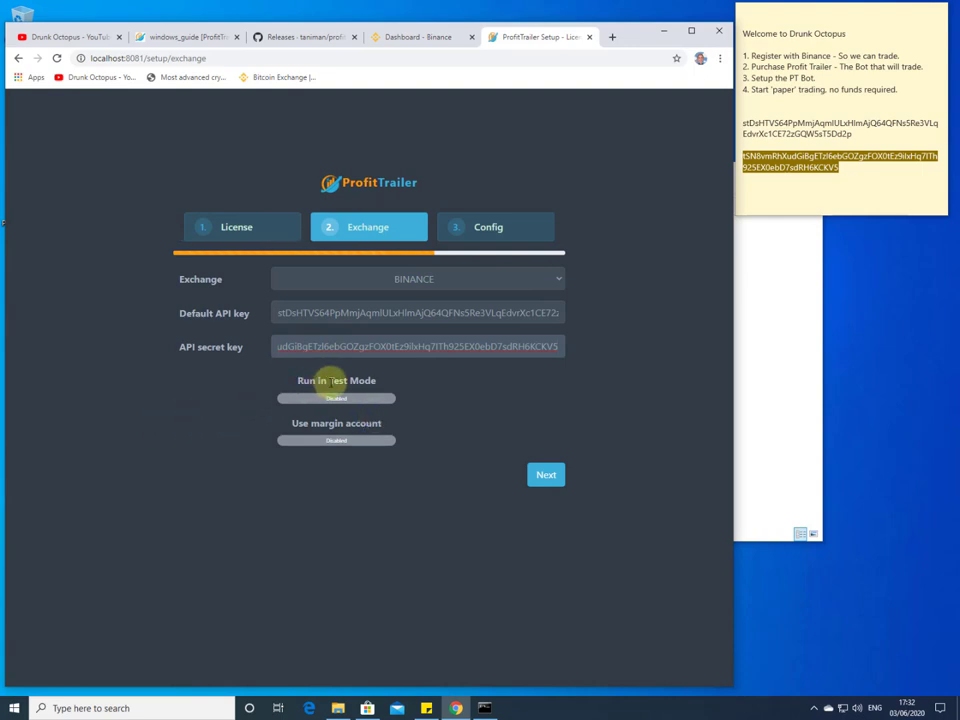
left_click(336, 399)
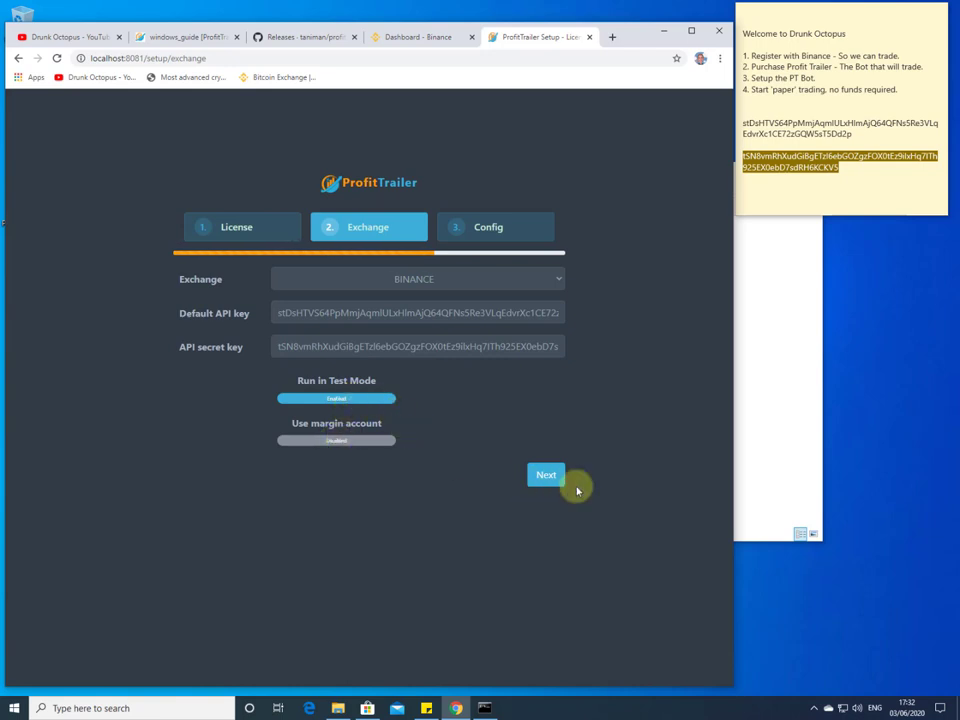
- Advance to the Config step and browse the default/signal config dropdown list
left_click(547, 477)
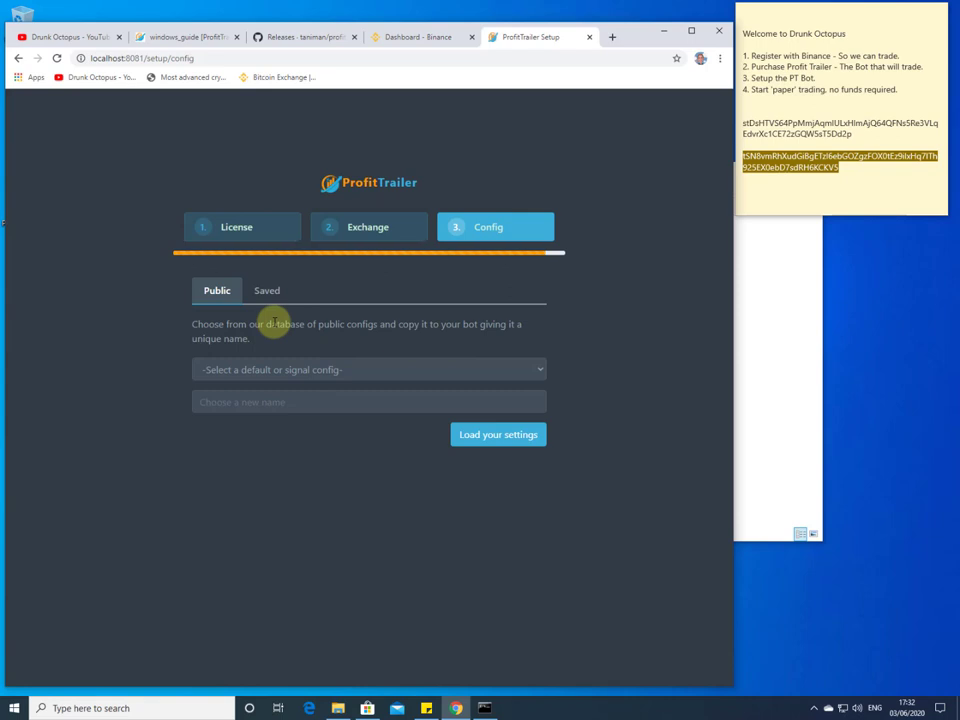
left_click(311, 371)
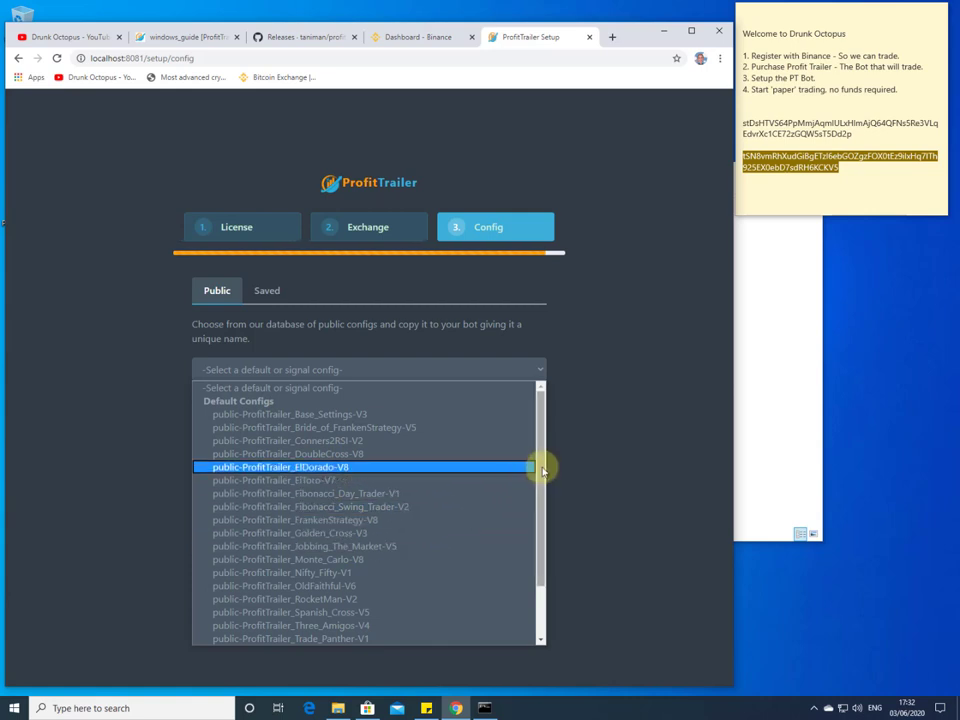
mouse_move(542, 465)
left_mouse_down()
mouse_move(541, 511)
mouse_move(543, 490)
left_mouse_up()
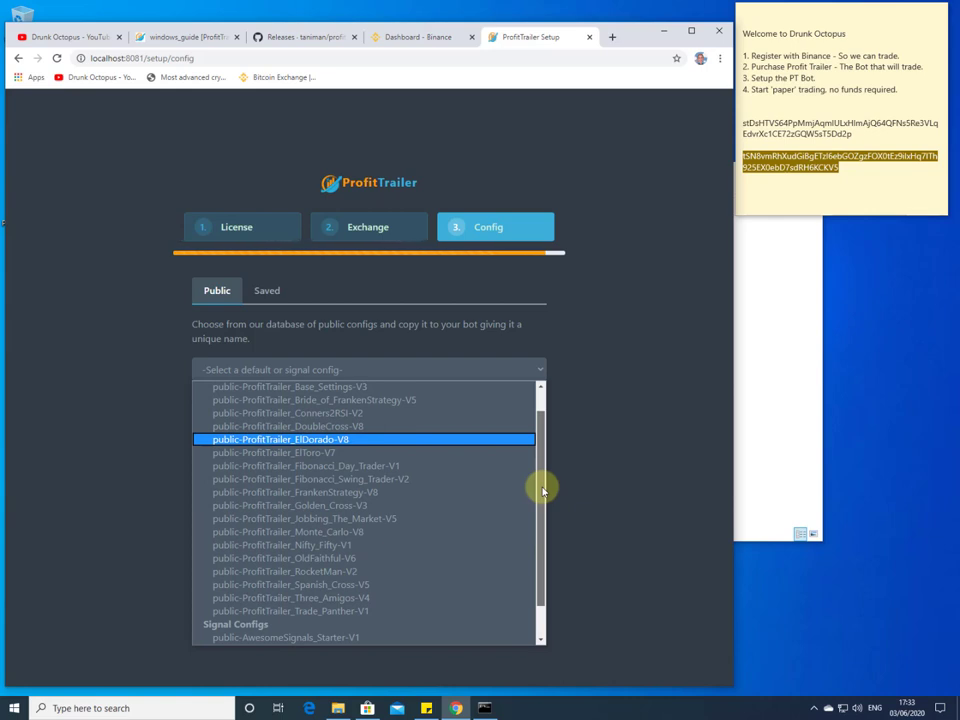
key("Down")
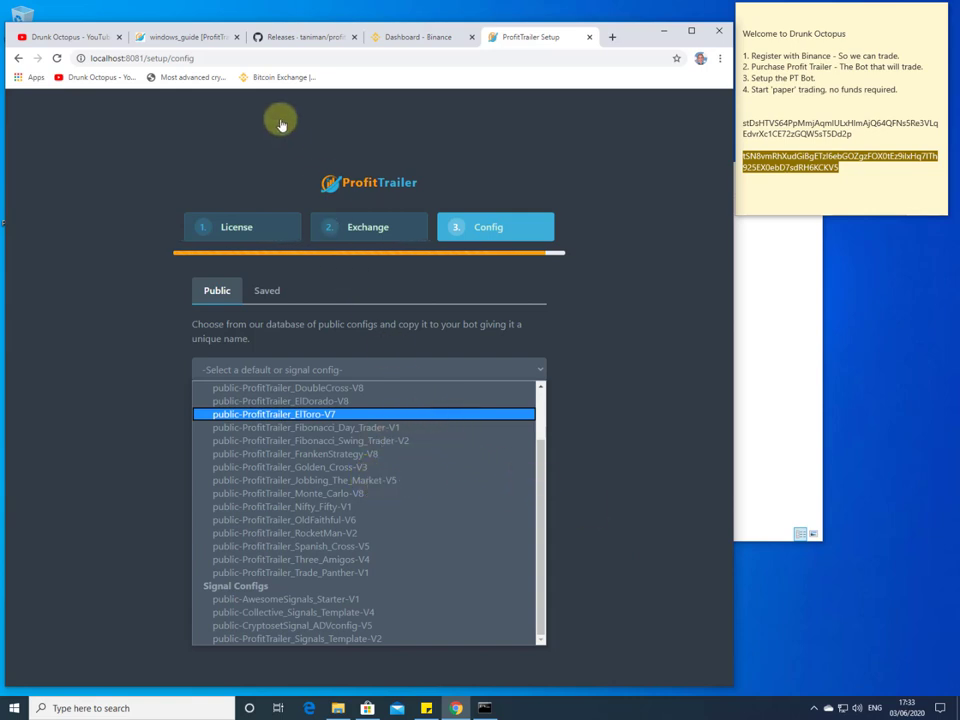
- Return to the windows_guide tab and open Old Faithful under Example Strategies
left_click(188, 37)
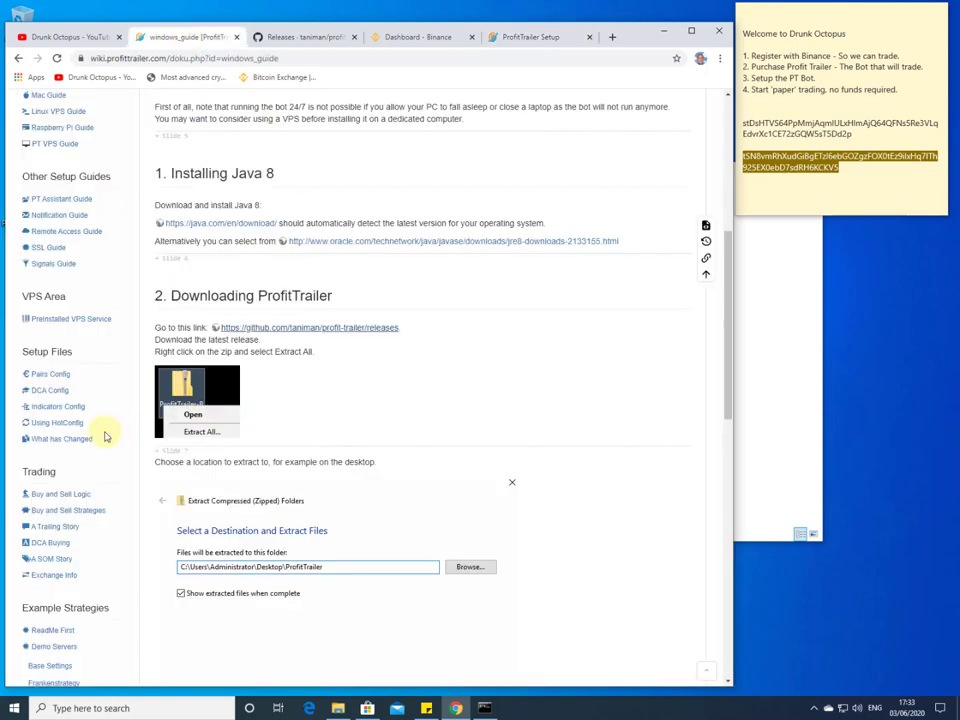
scroll(88, 425, "down", 5)
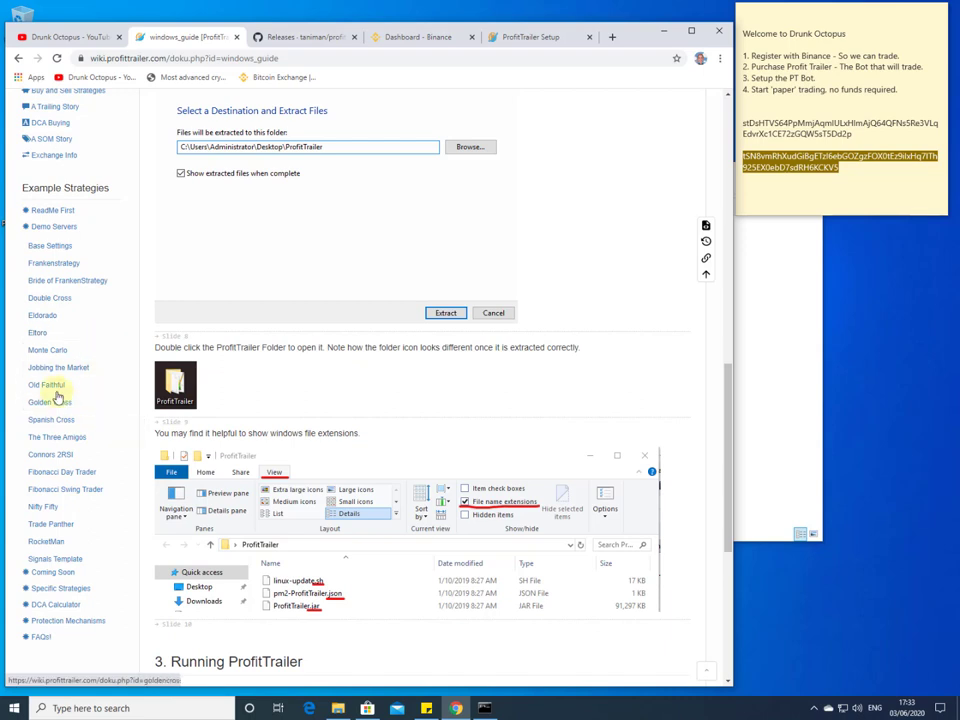
left_click(55, 392)
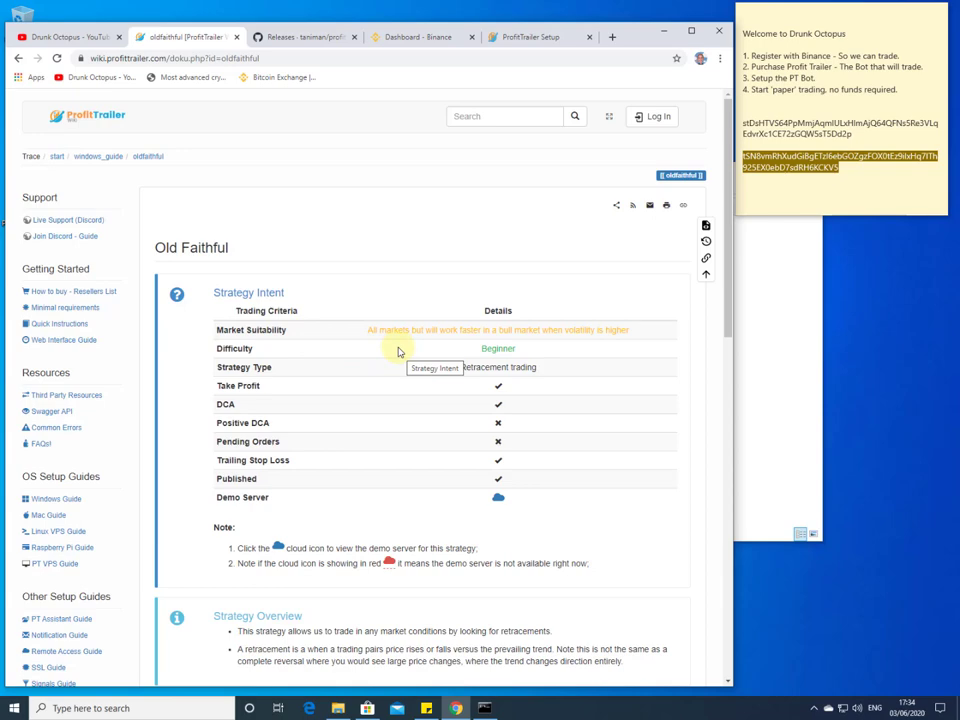
scroll(398, 351, "down", 3)
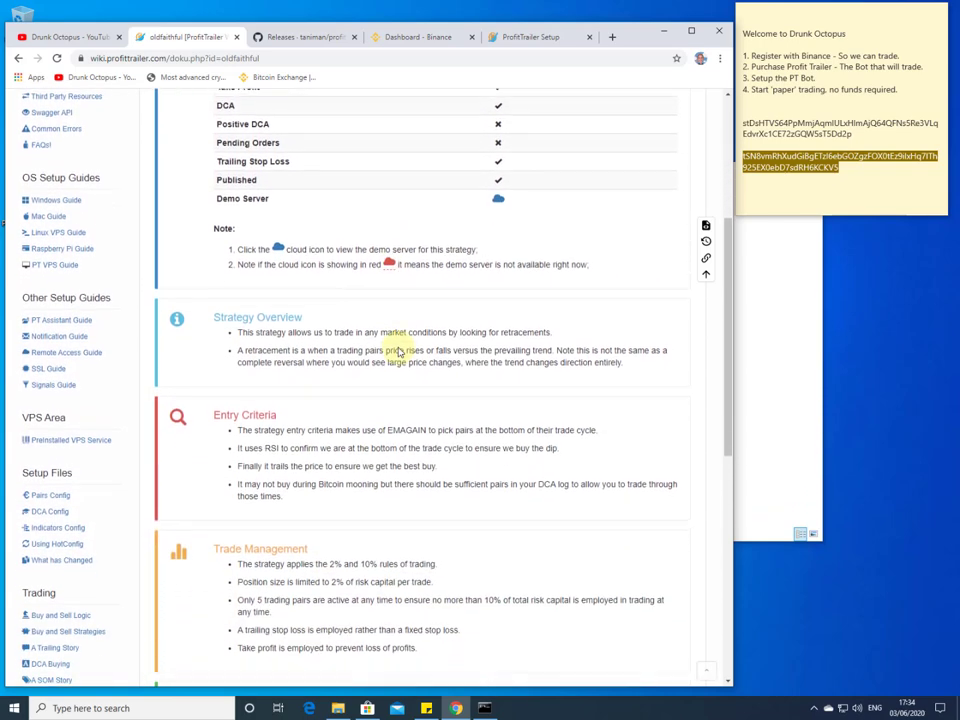
scroll(398, 345, "down", 1)
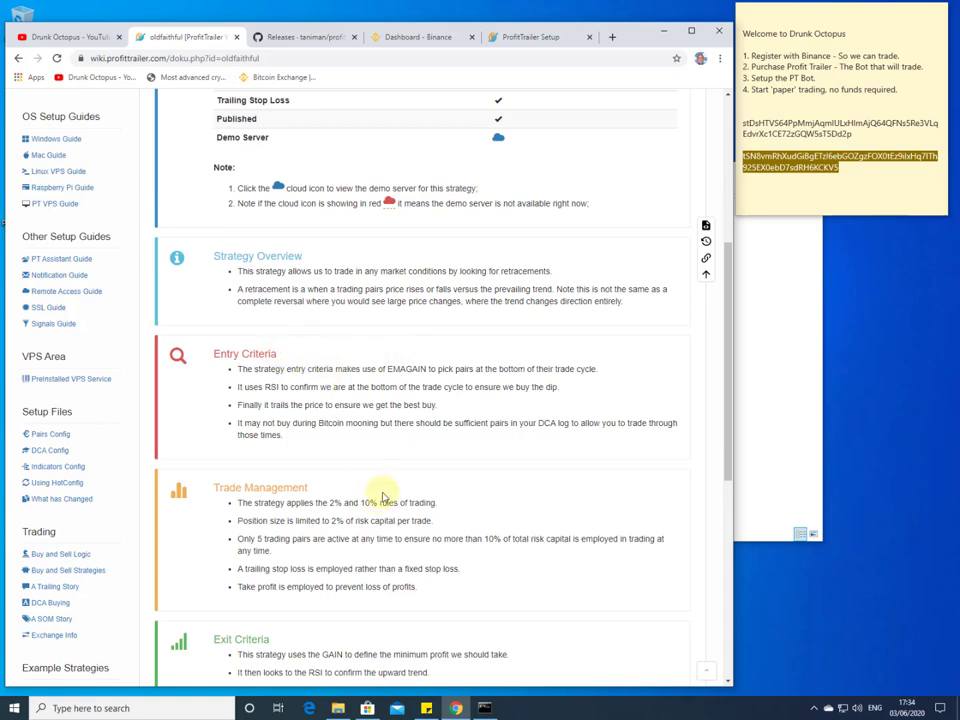
scroll(396, 489, "down", 3)
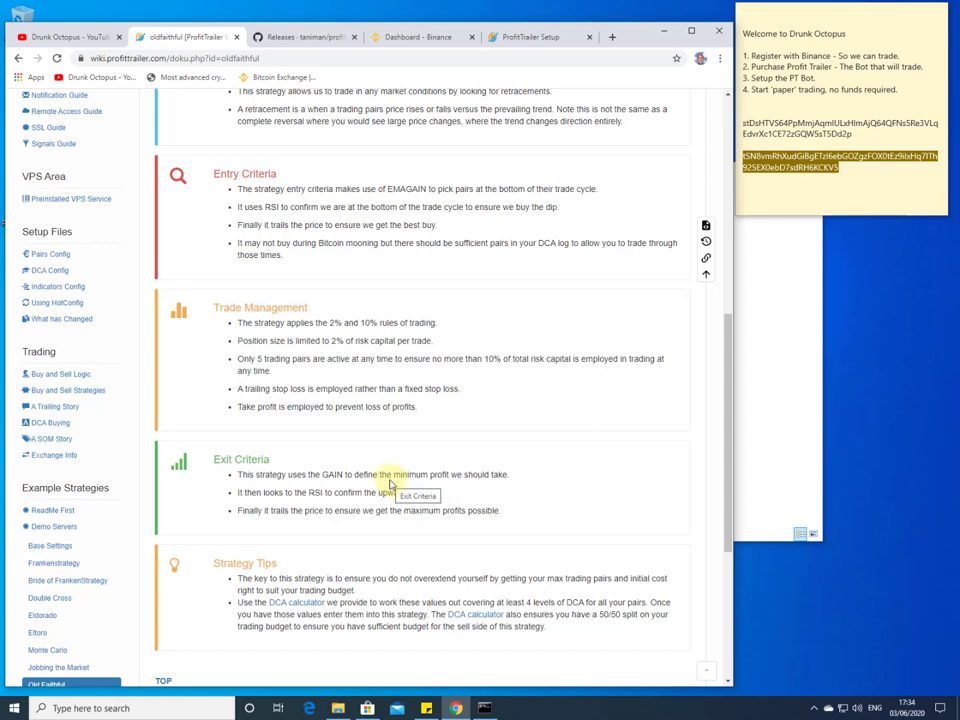
scroll(101, 544, "down", 3)
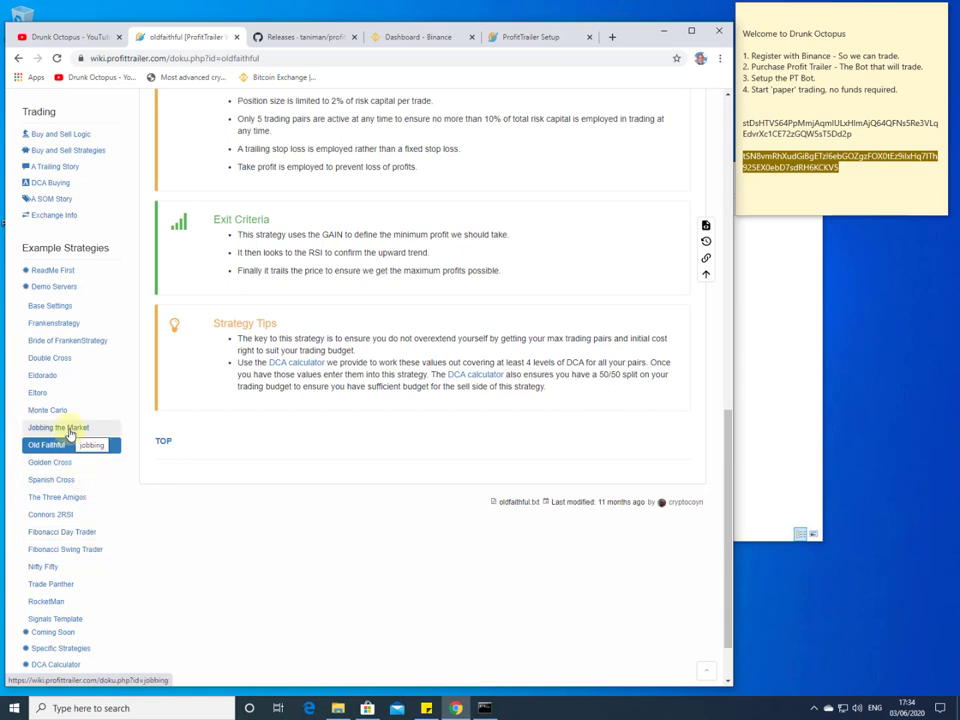
- Open Jobbing the Market from the Example Strategies sidebar and scroll down its page
left_click(70, 430)
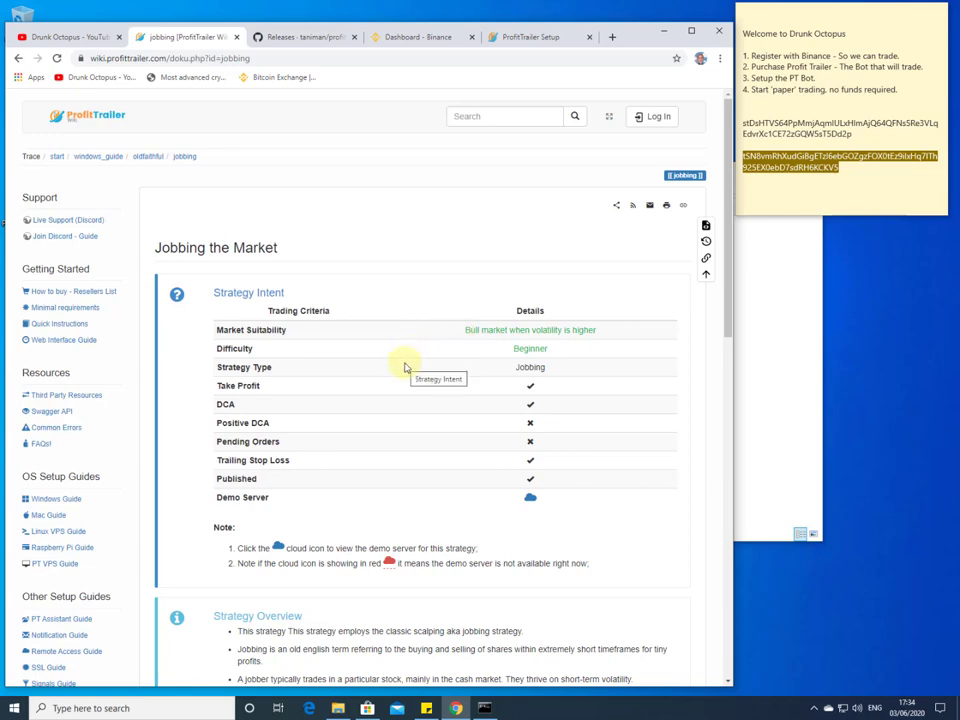
scroll(405, 368, "down", 3)
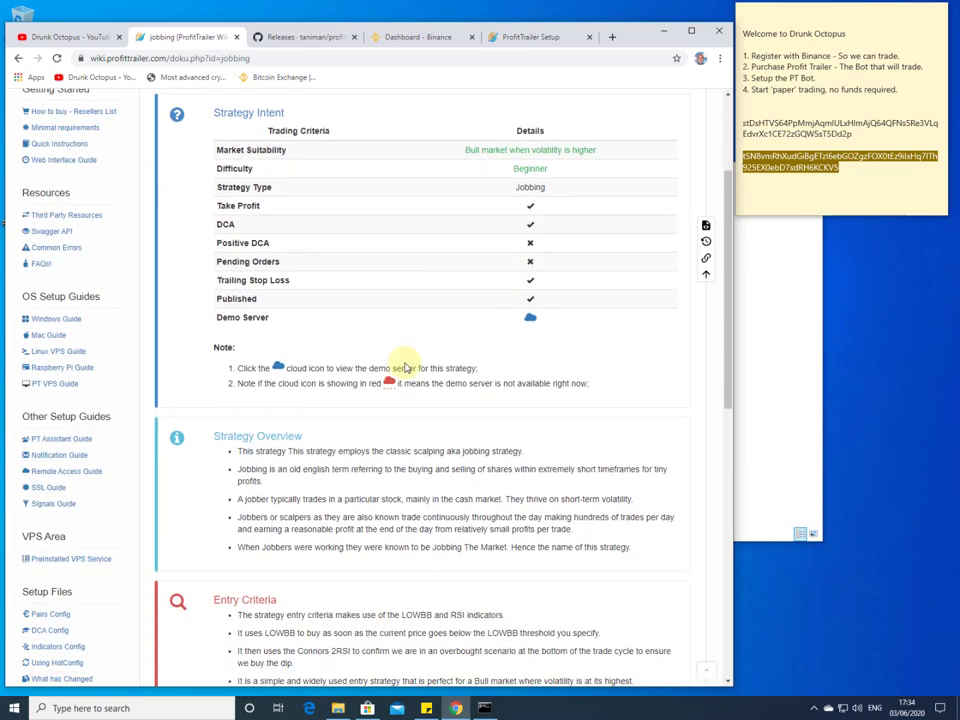
- Back in the ProfitTrailer Setup tab, select public-ProfitTrailer_OldFaithful-V6 from the public config list
left_click(531, 37)
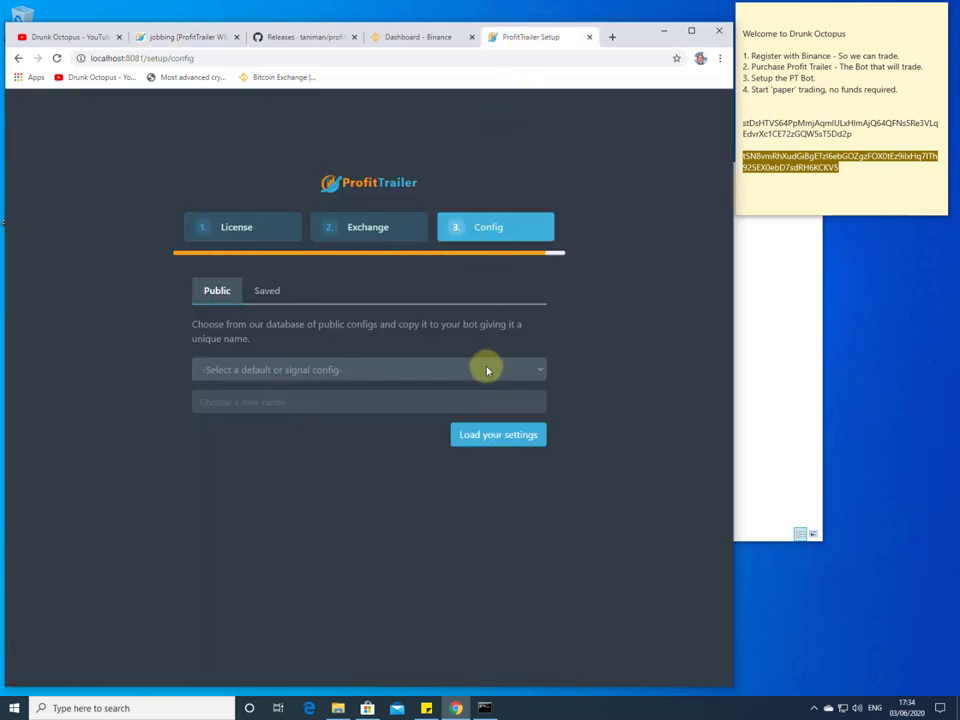
left_click(487, 370)
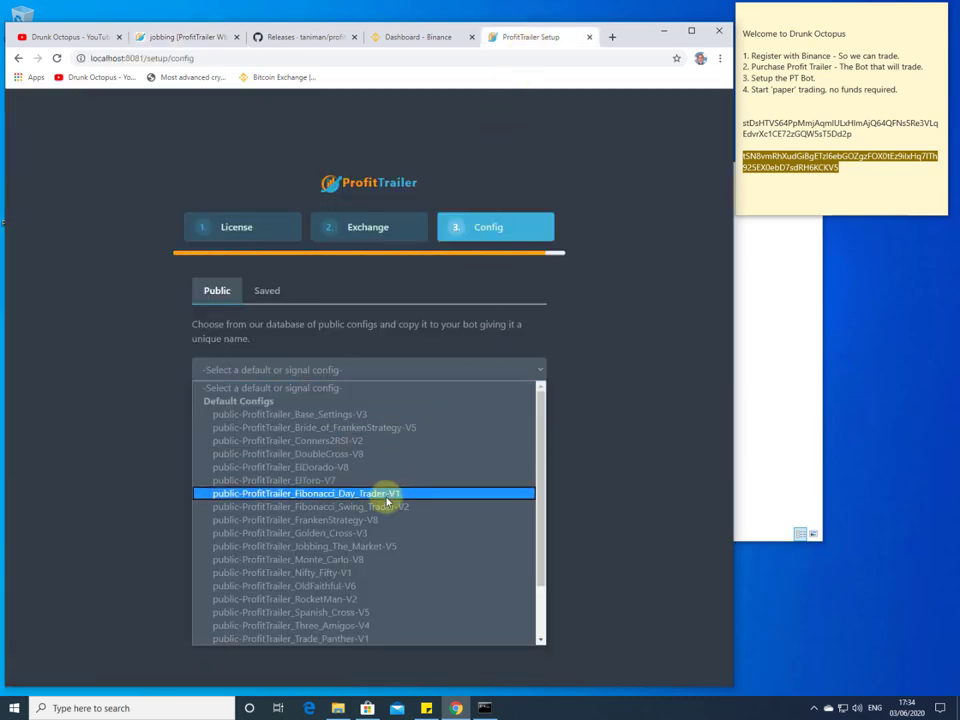
left_click(350, 586)
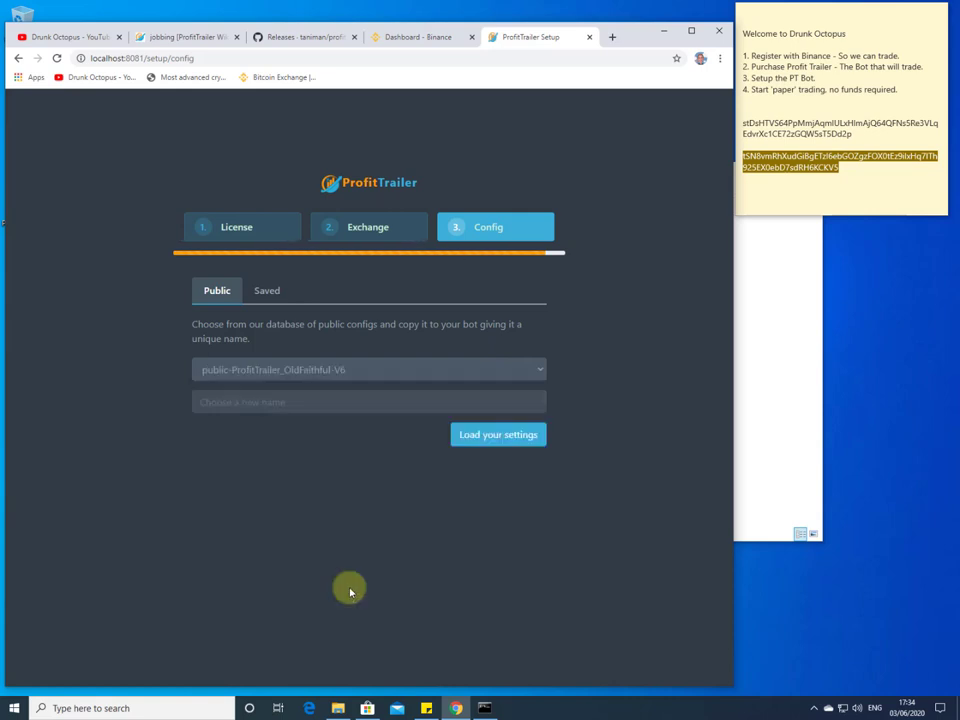
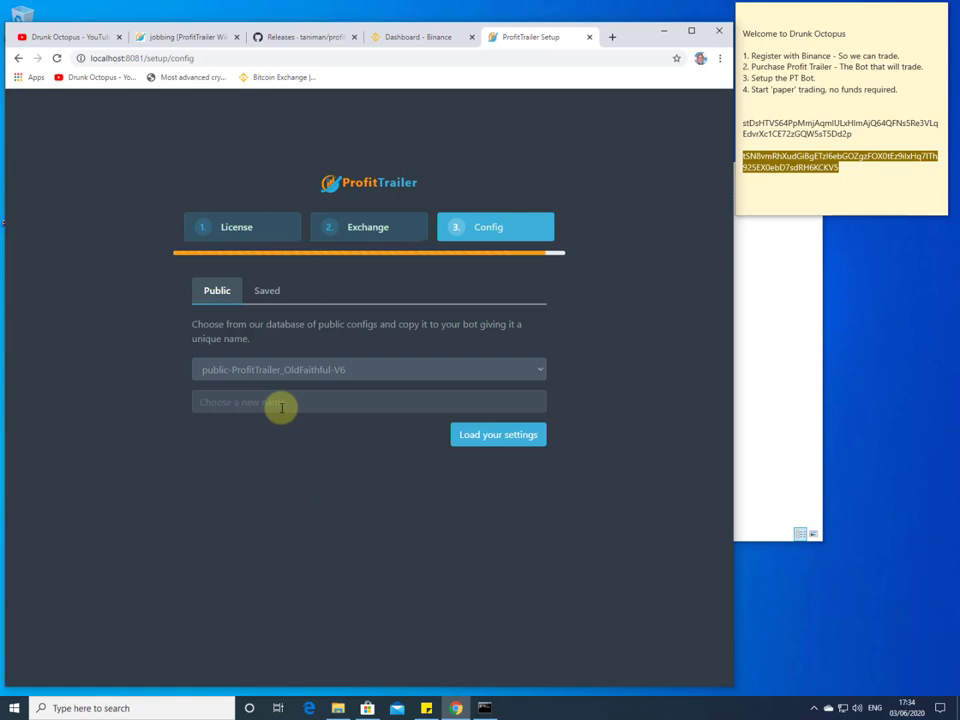
- Load the OldFaithful-V6 public config as a copy named 'Test OF'
left_click(281, 402)
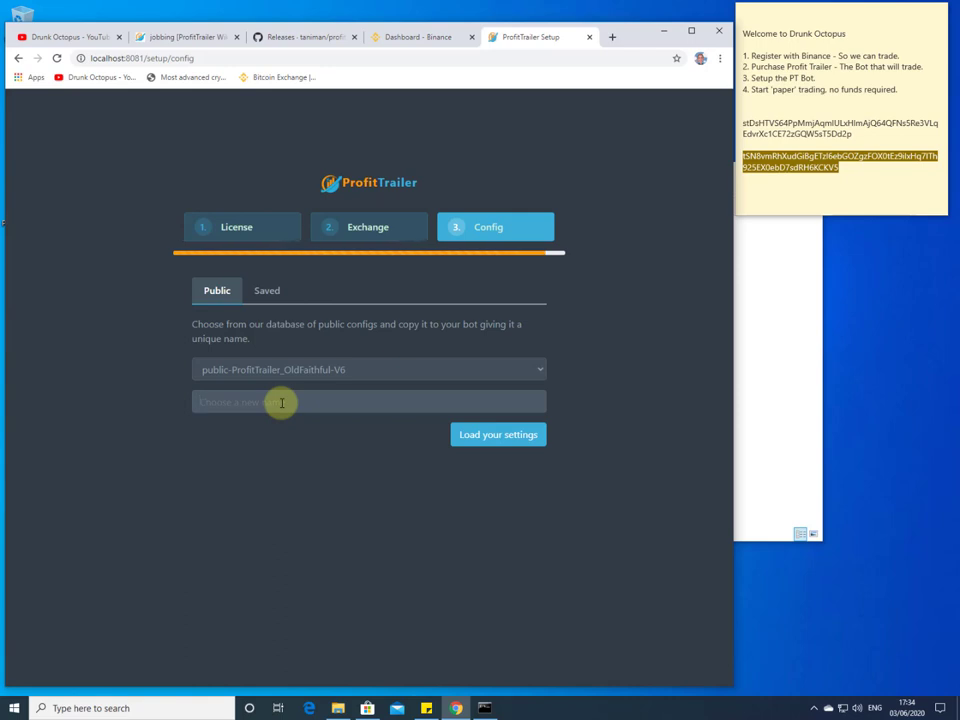
type("T")
type("s")
type("est ")
type("Of")
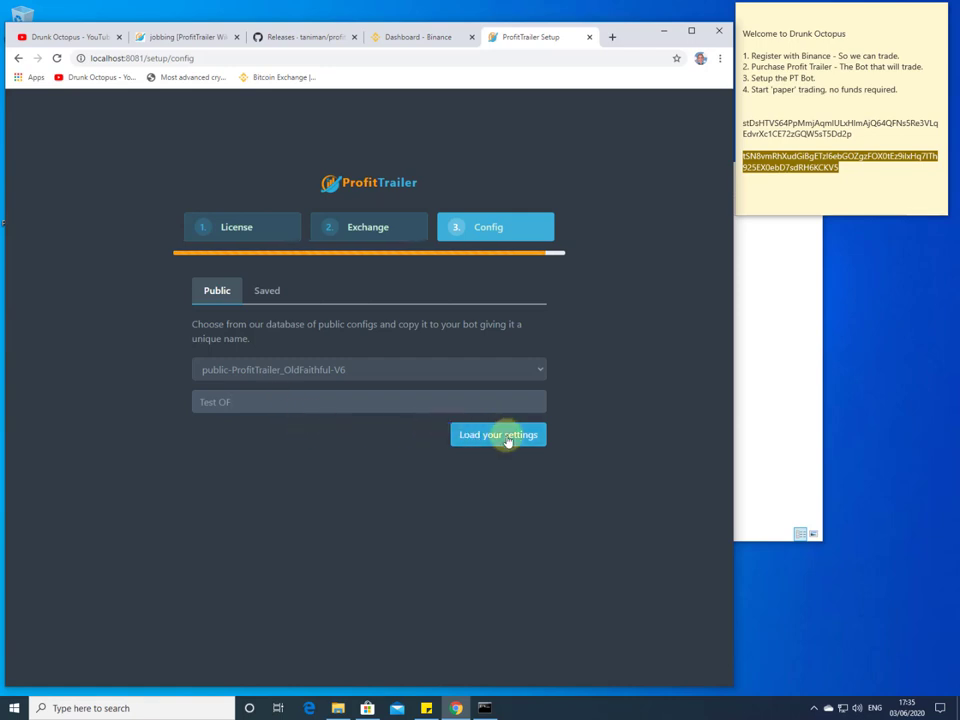
left_click(507, 440)
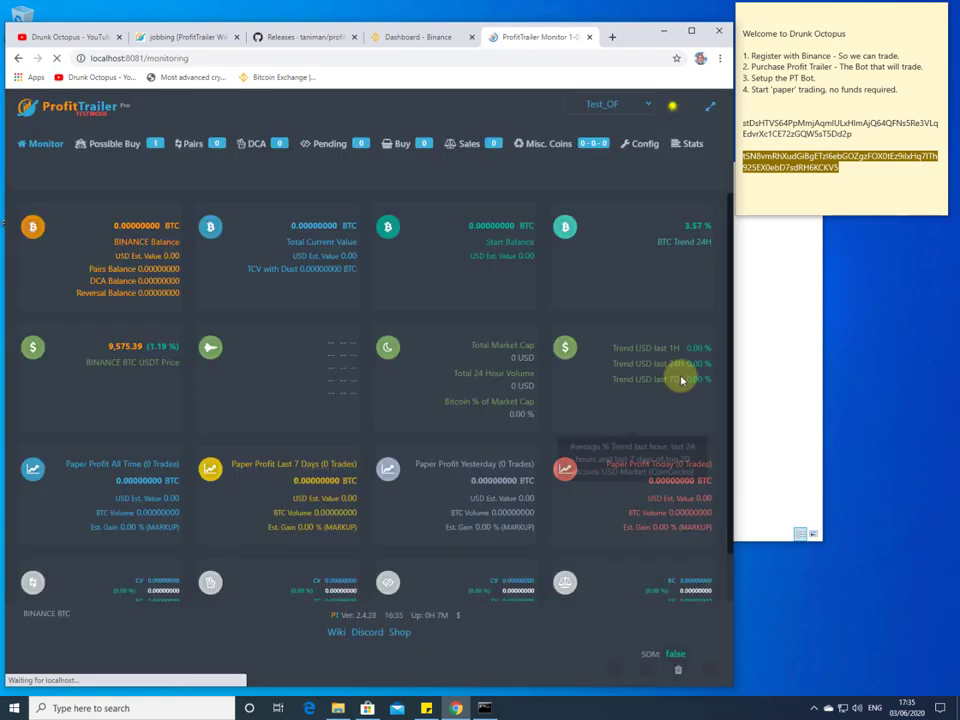
- Widen and maximize the Chrome window so the Monitor dashboard fills the screen
left_click_drag(736, 354, 876, 358)
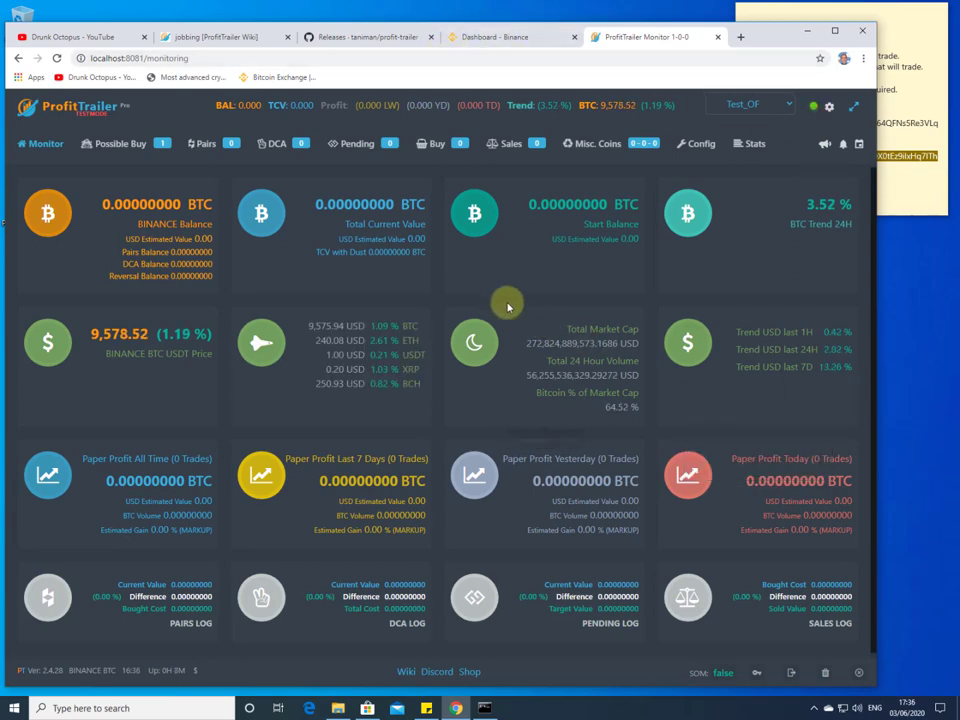
left_click(836, 33)
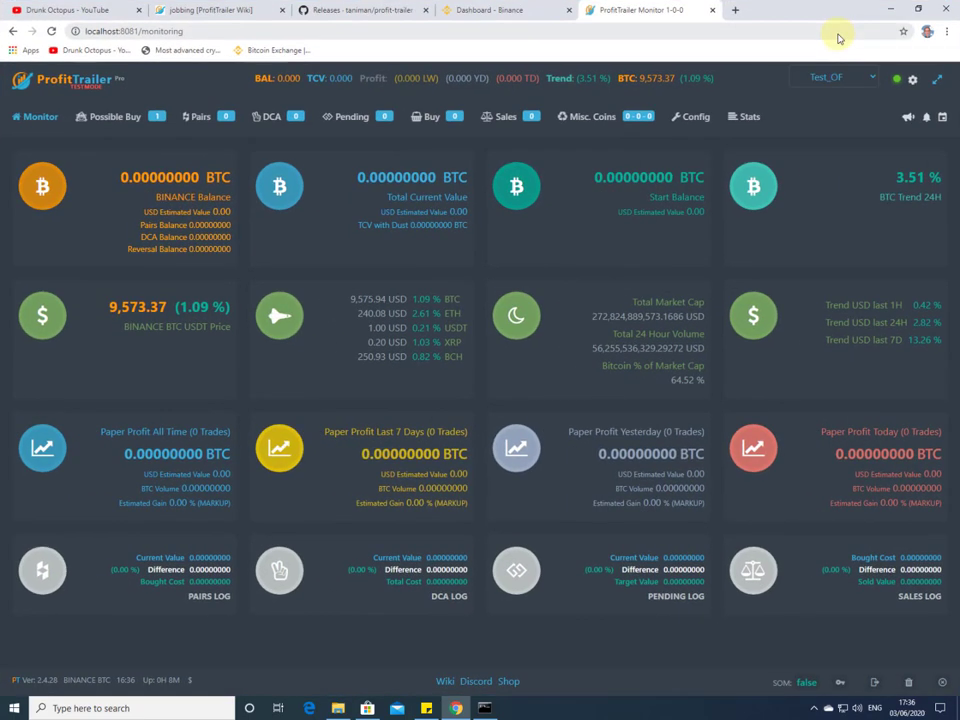
left_click(486, 708)
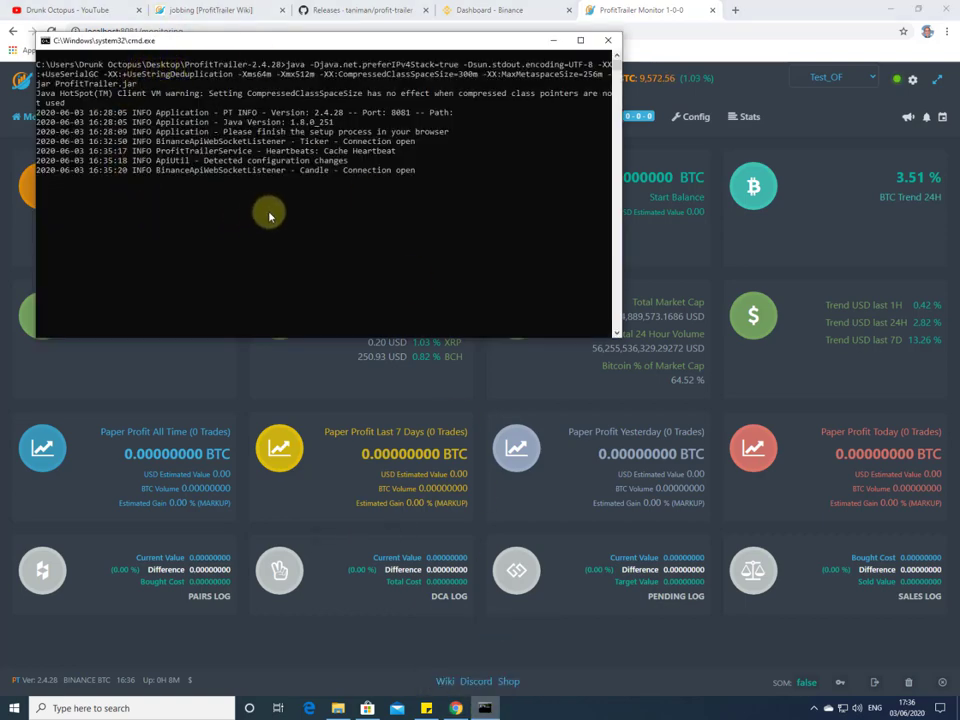
left_click(553, 40)
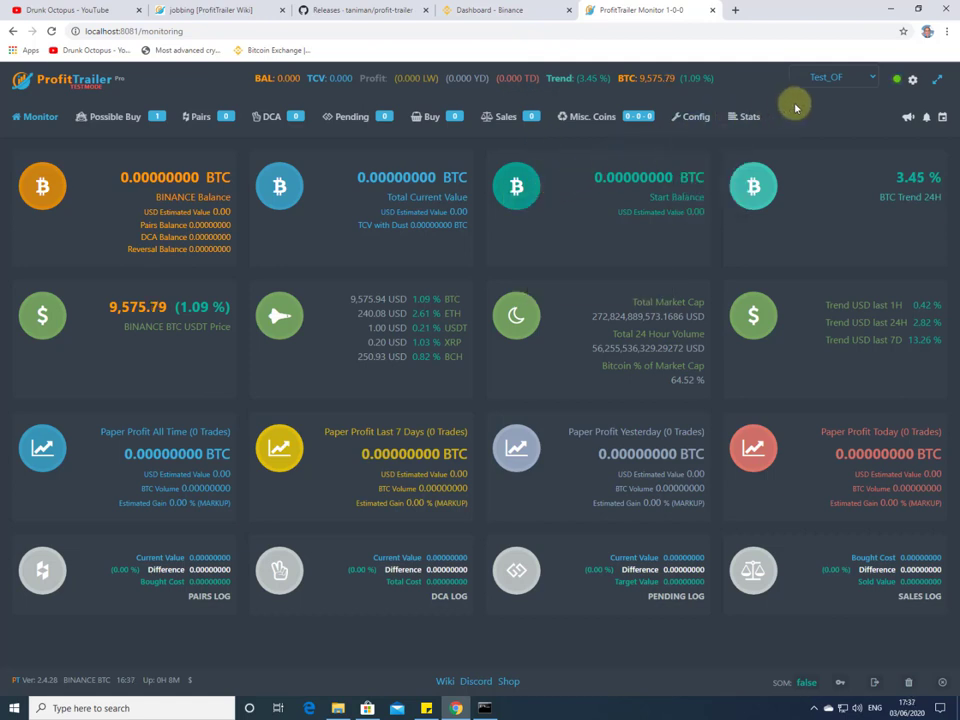
- Keep Test_OF as the active config and view the Possible Buys log's TRADING DISABLED entry
left_click(872, 78)
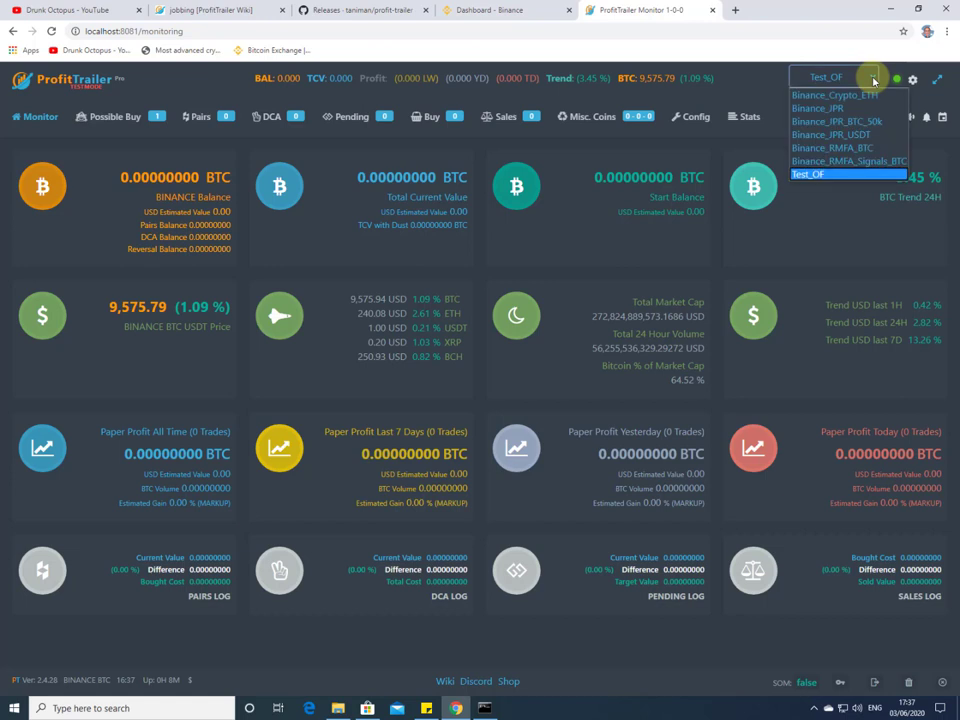
left_click(872, 78)
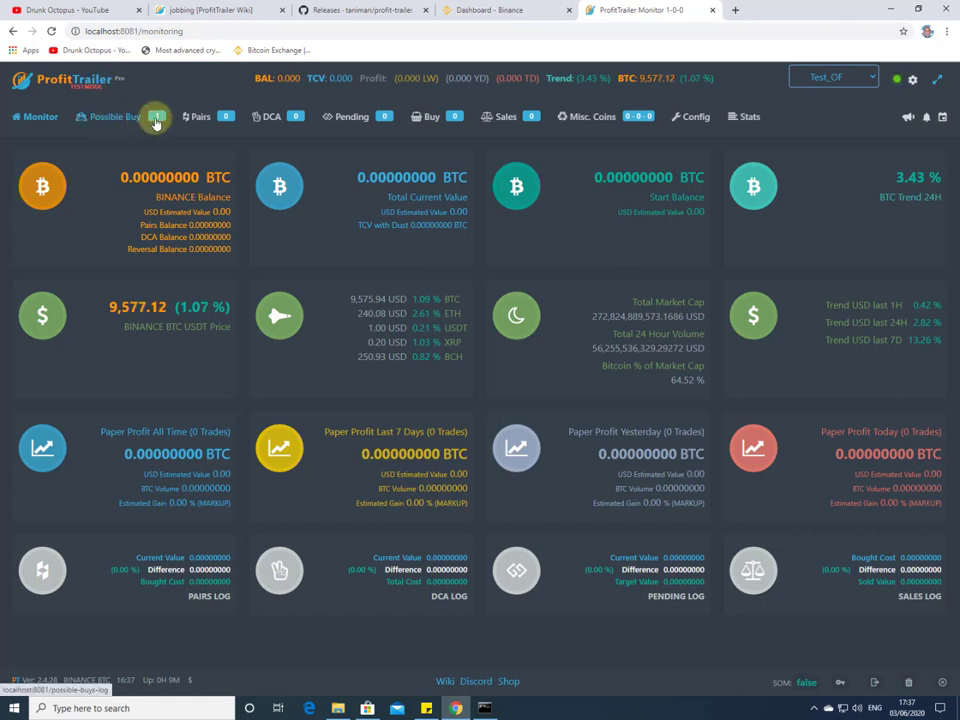
left_click(116, 118)
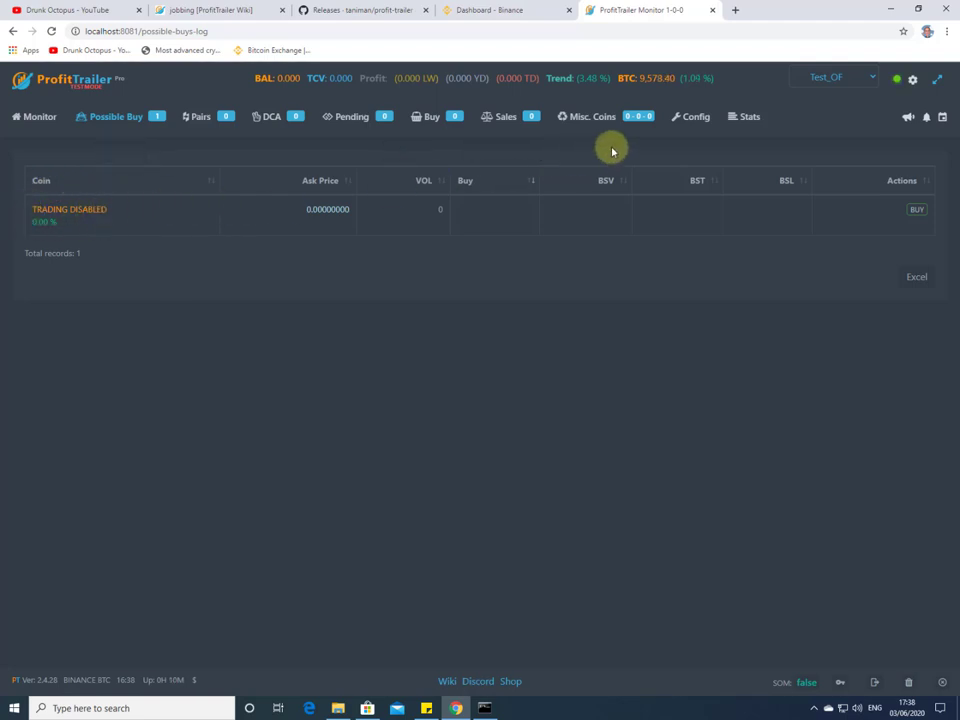
left_click(692, 120)
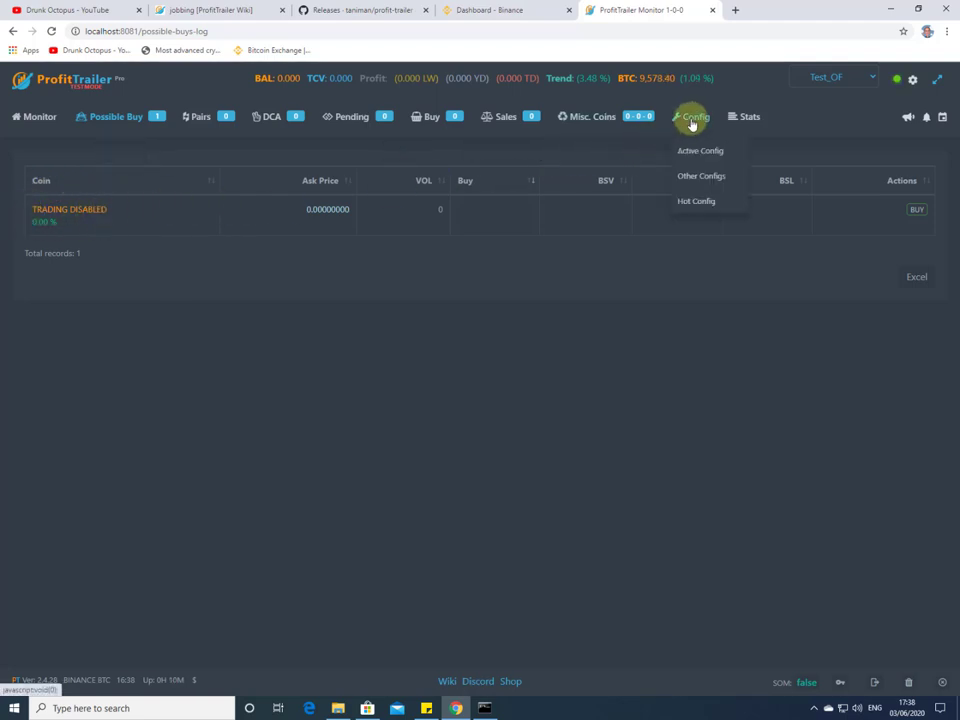
- In the active Test_OF config, change DEFAULT_trading_enabled from false to true
left_click(697, 154)
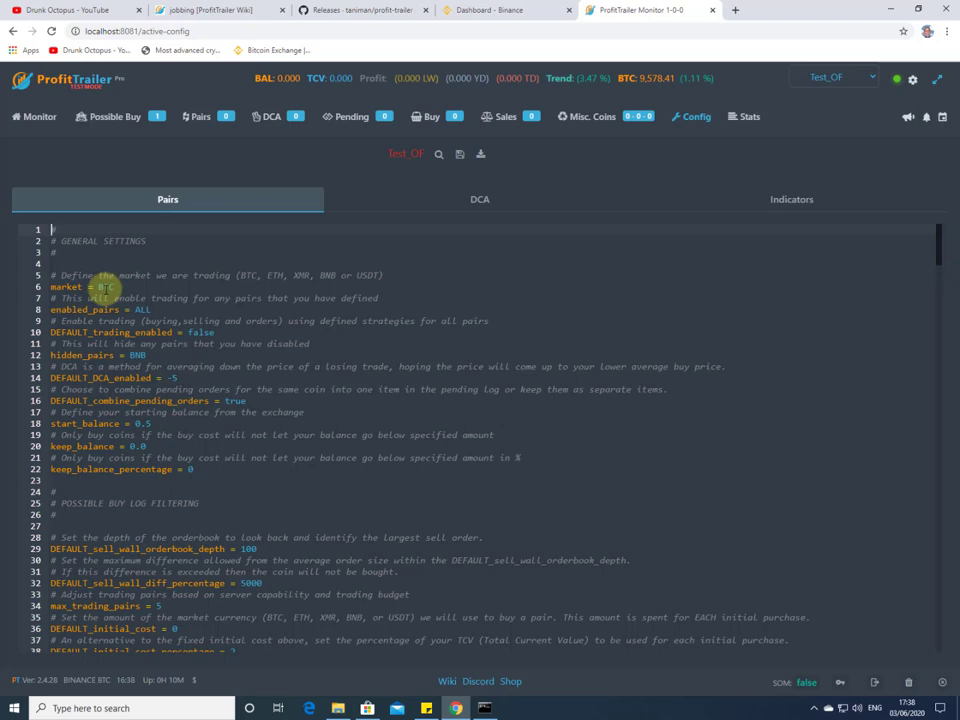
left_click(387, 275)
left_click_drag(387, 275, 55, 275)
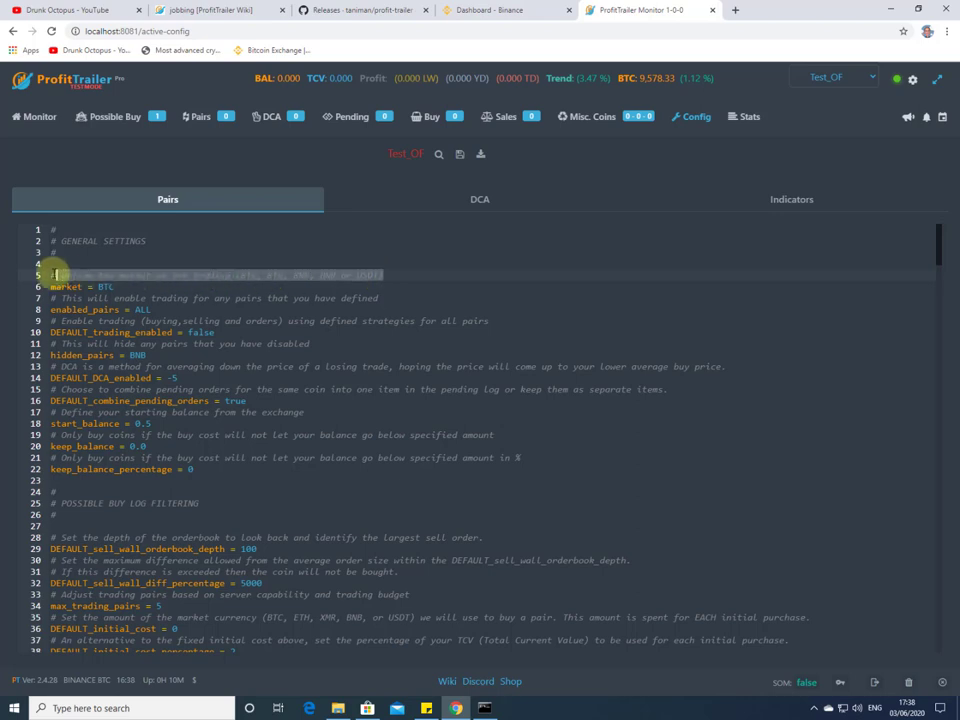
left_click(129, 285)
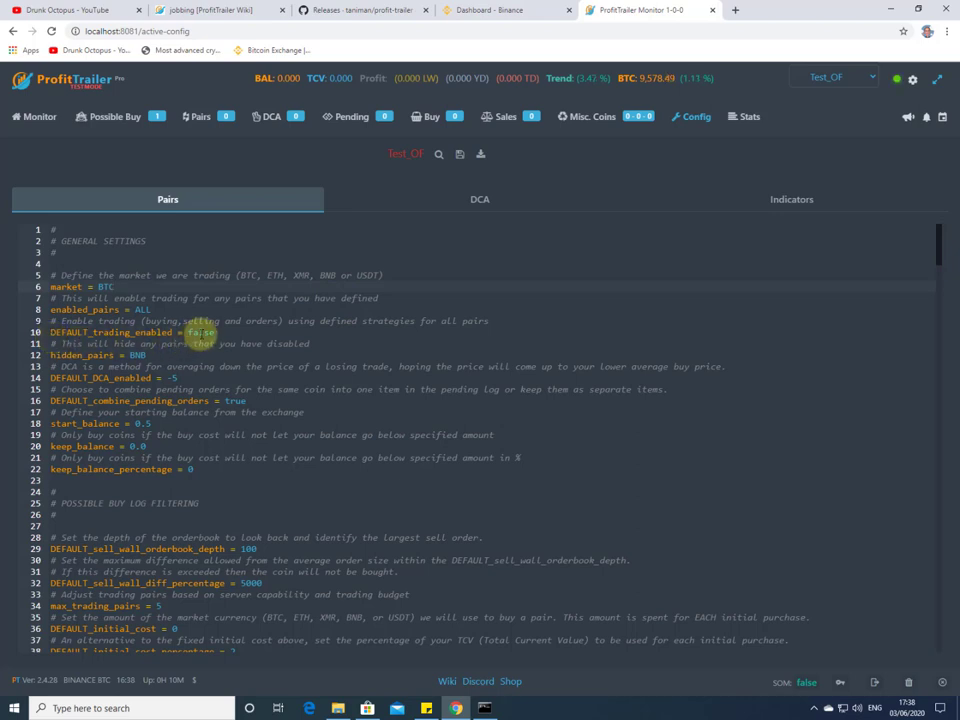
double_click(200, 332)
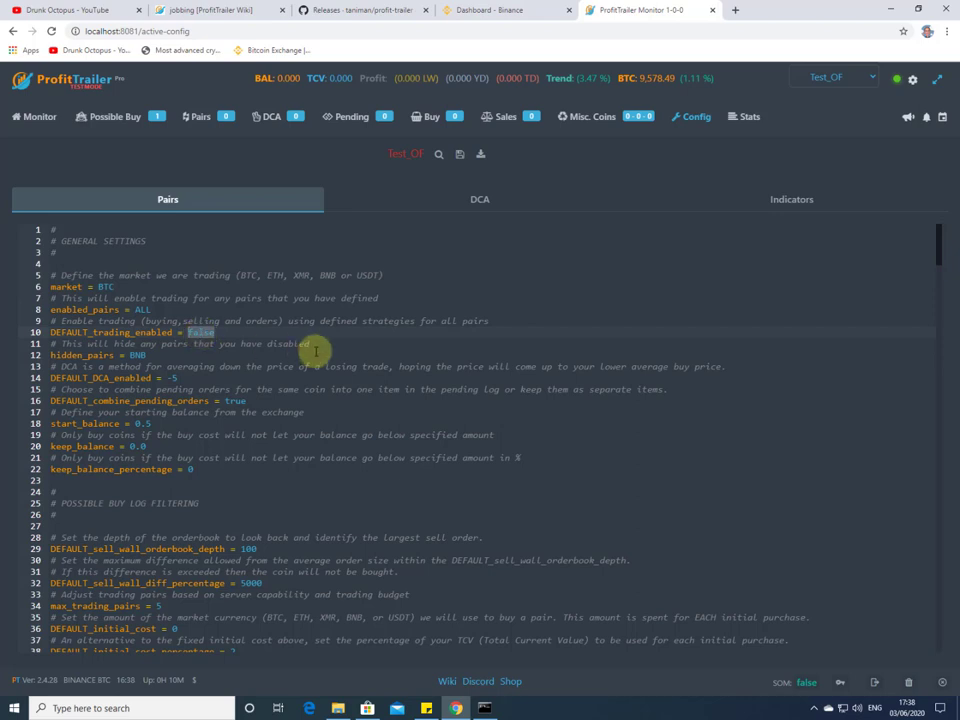
type("true")
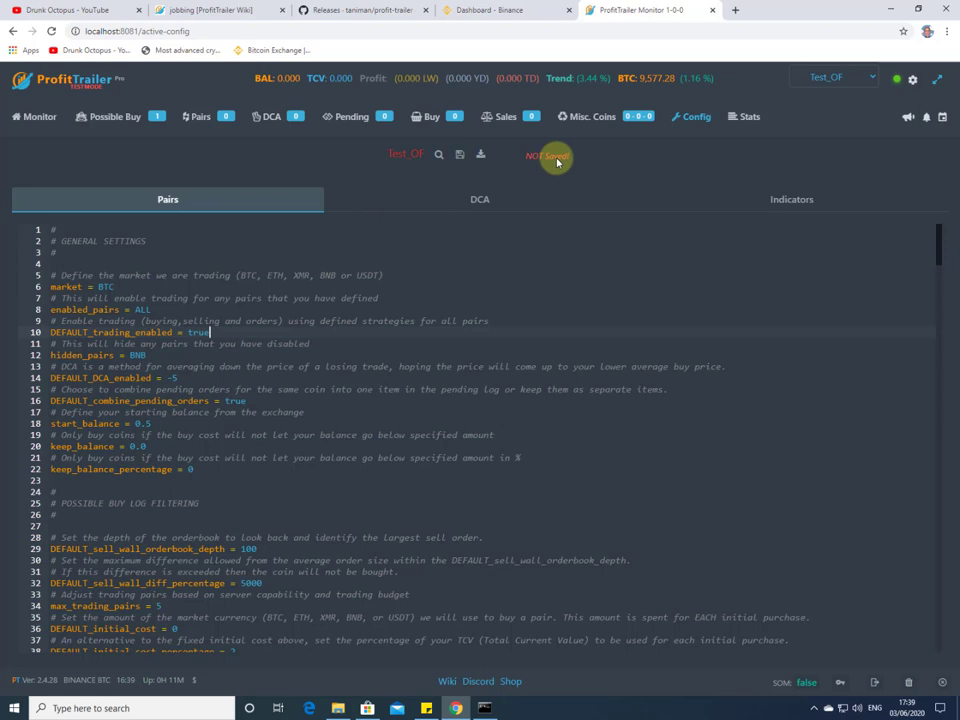
- Save the Test_OF config and check that Possible Buys now lists XTZBTC
left_click(460, 158)
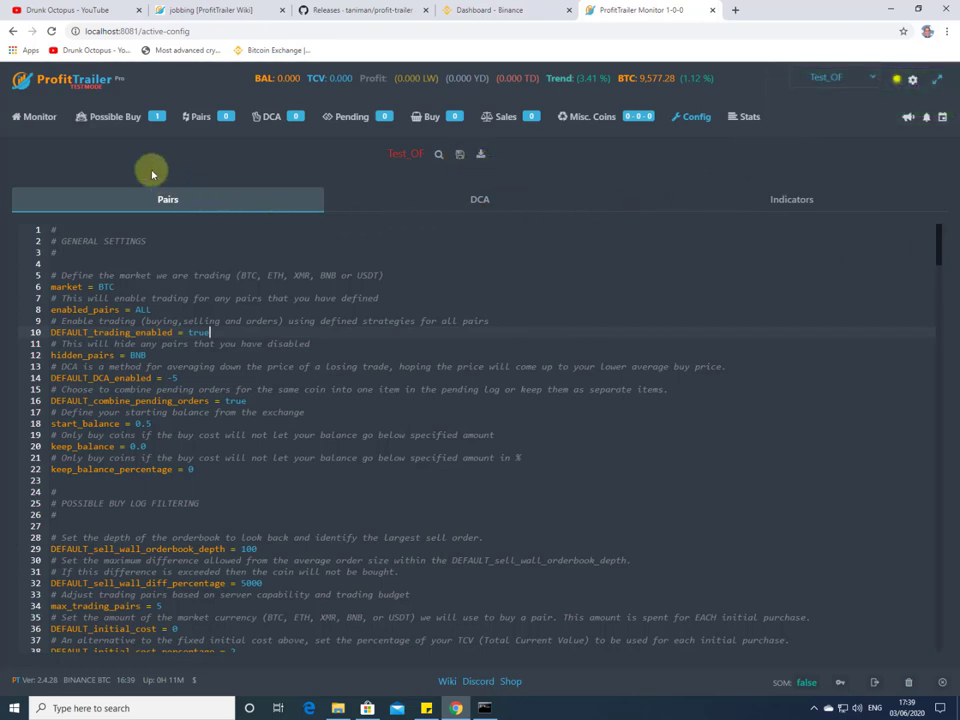
left_click(116, 125)
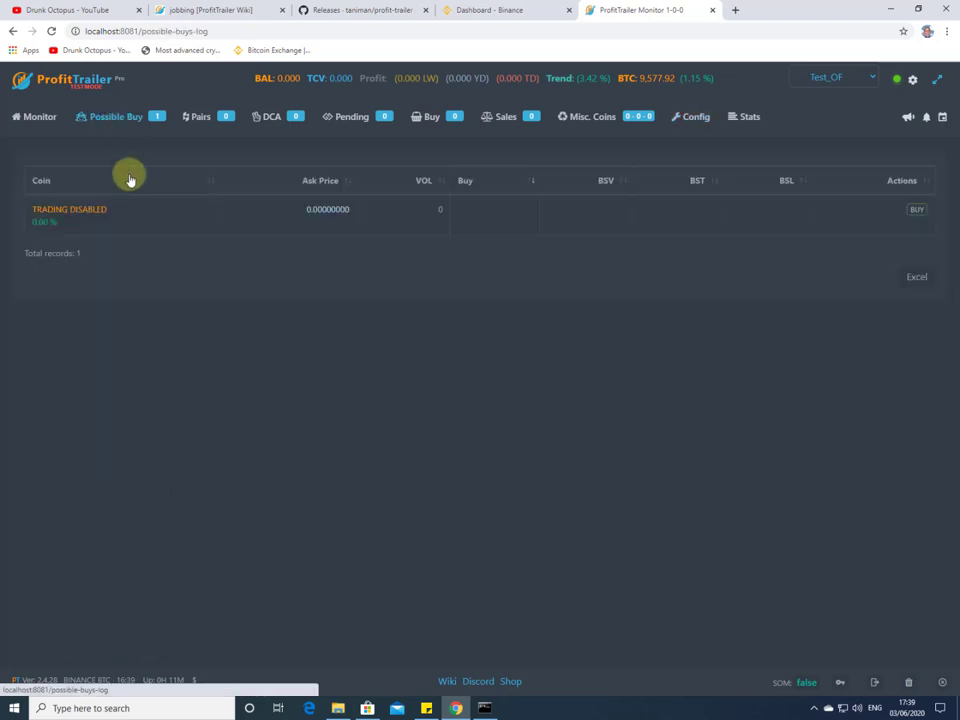
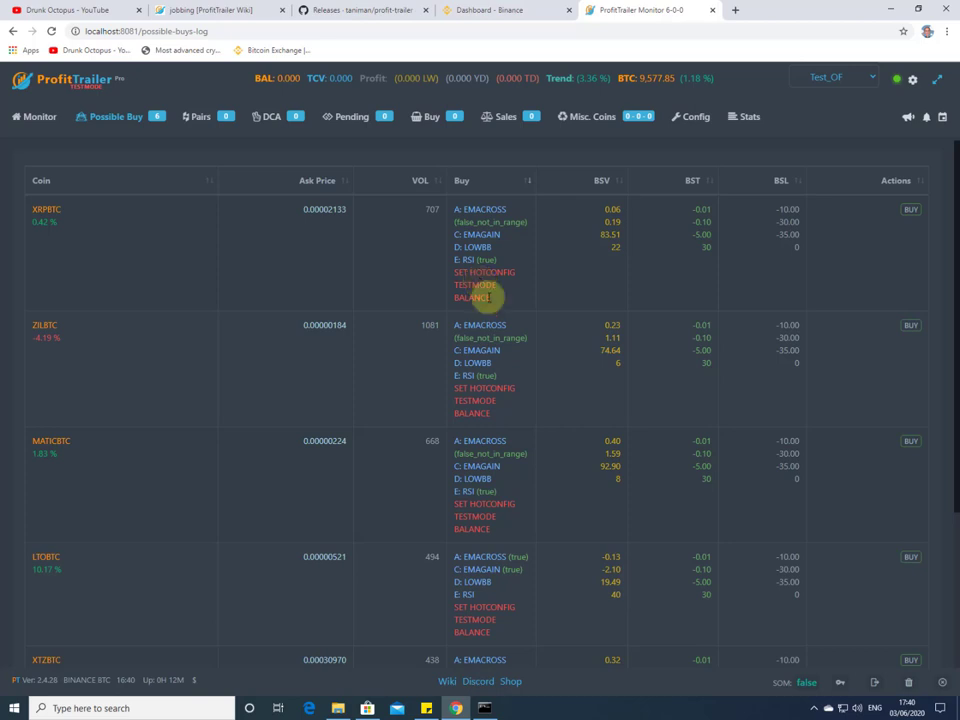
- Set both the Start Balance and the Test Mode Balance to 0.5 in User Settings
left_click(912, 81)
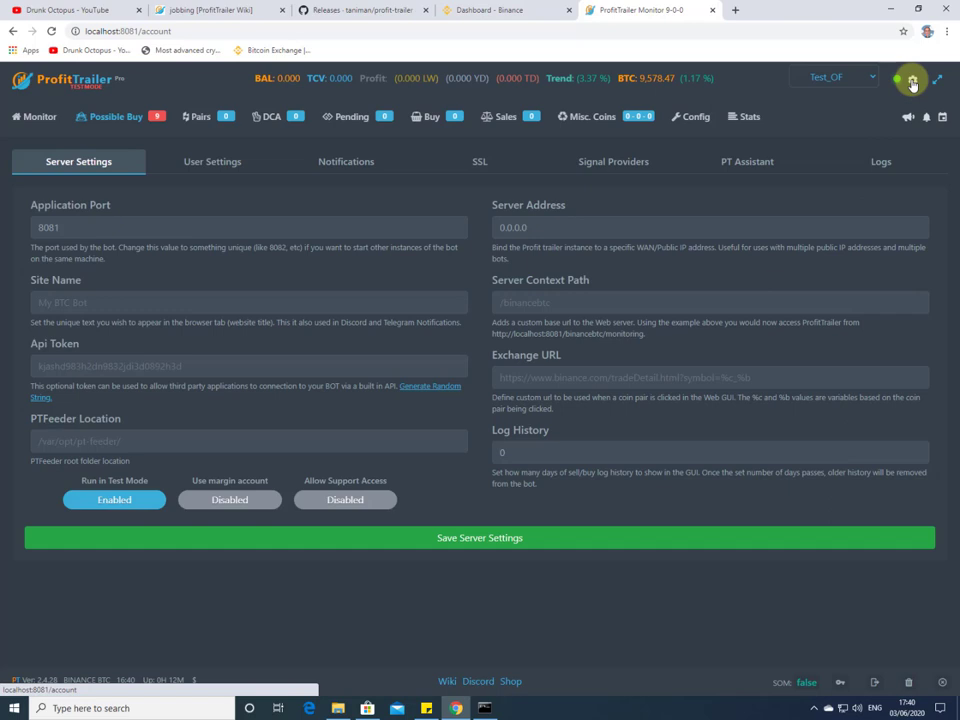
left_click(212, 164)
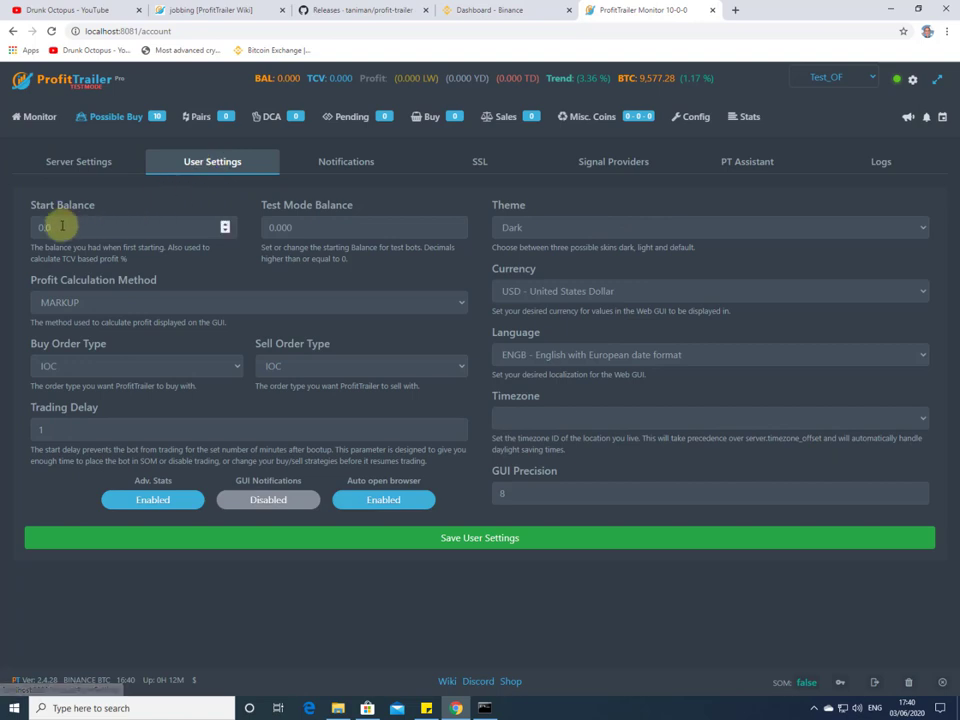
left_click_drag(57, 227, 22, 226)
key("BackSpace")
type("0.5")
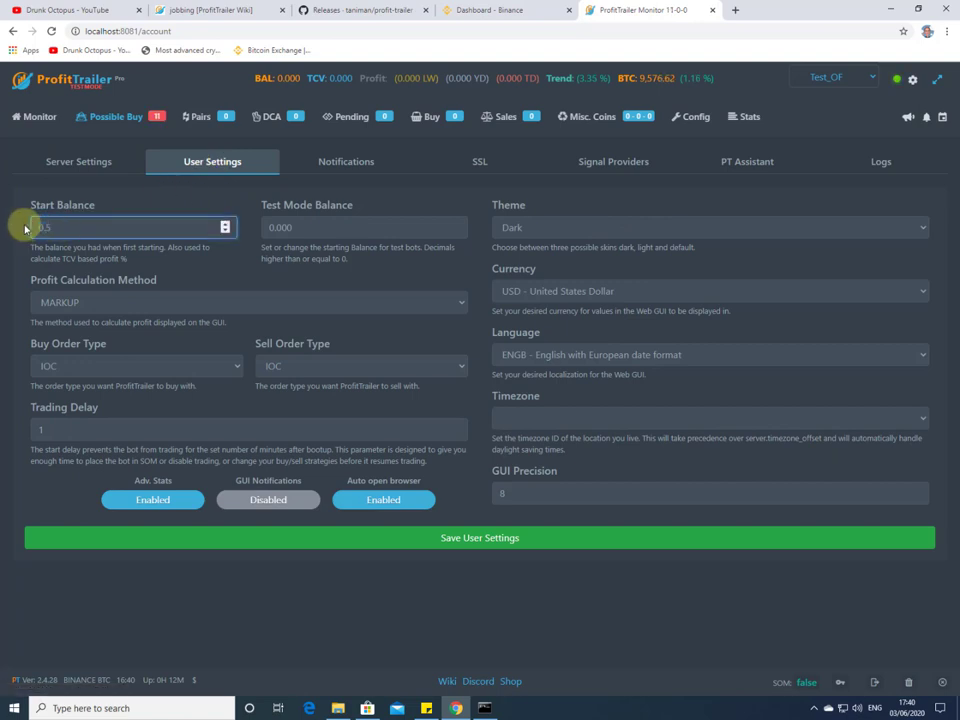
left_click_drag(298, 226, 262, 227)
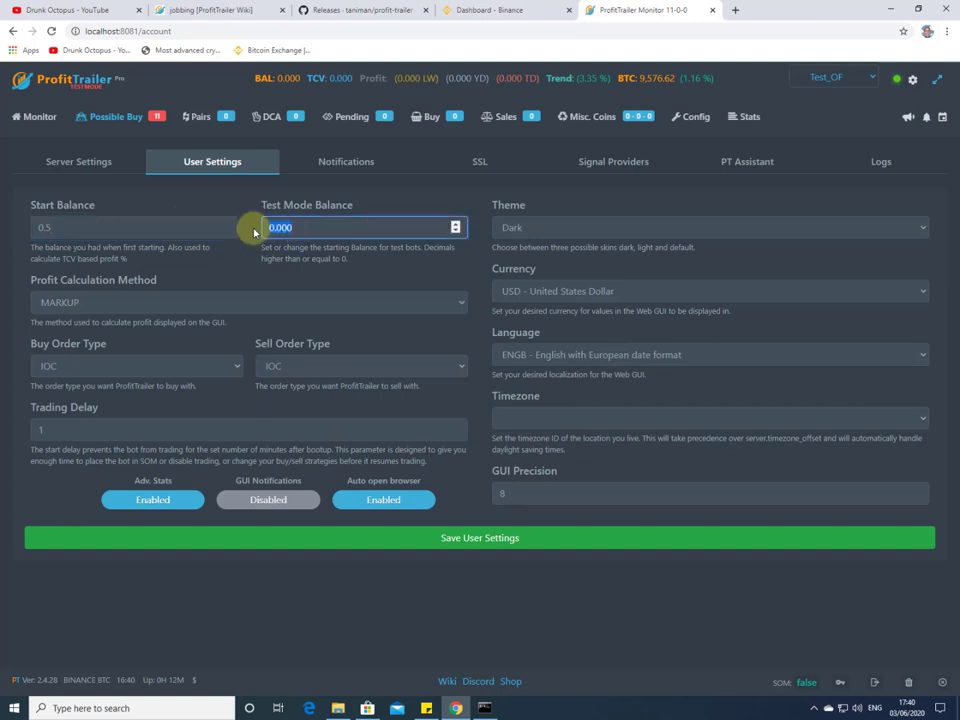
type("0.5")
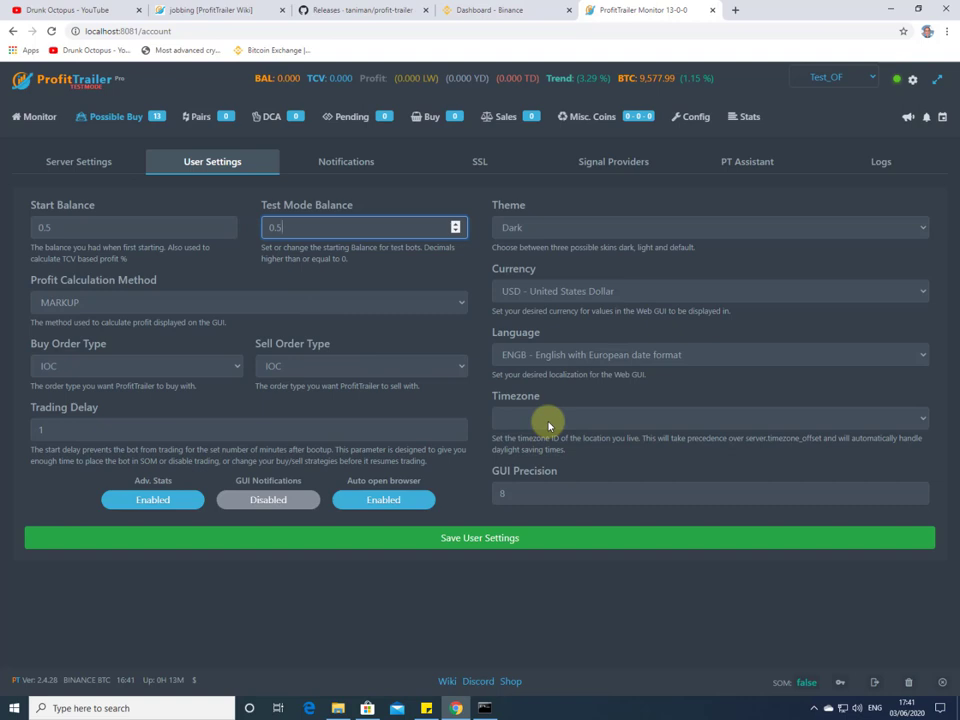
- Keep Europe/Dublin (GMT) as the timezone and save the user settings
left_click(548, 426)
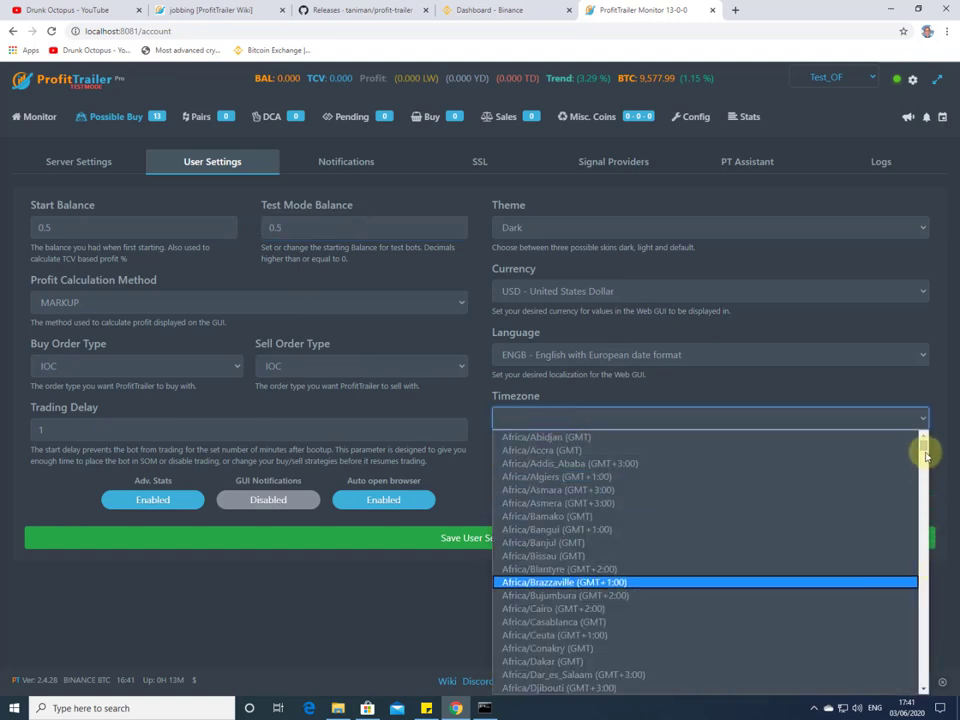
key("Escape")
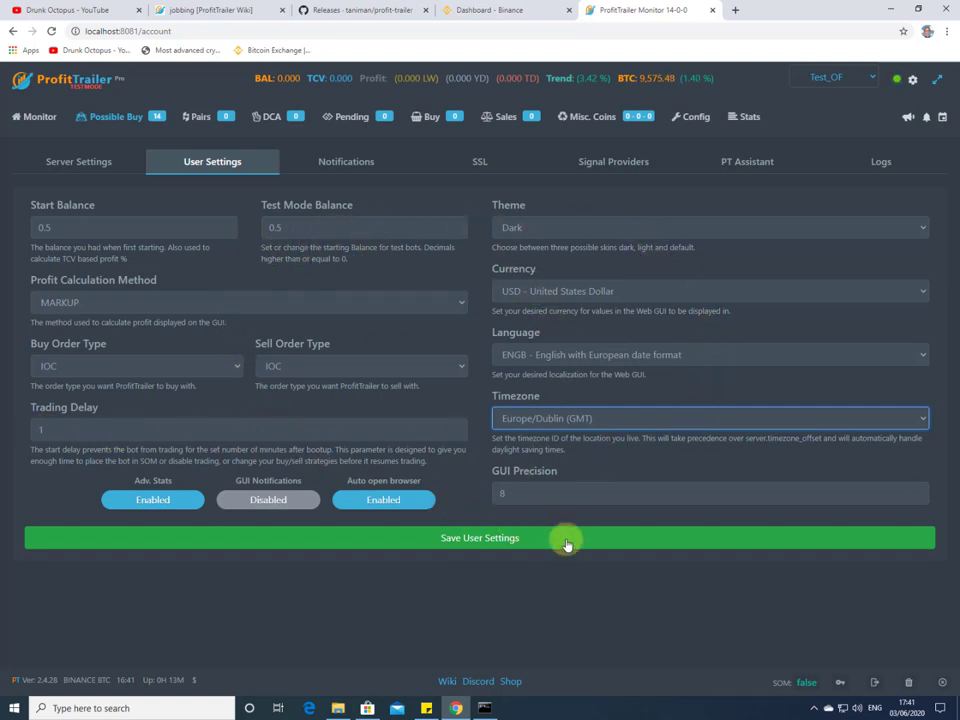
left_click(488, 543)
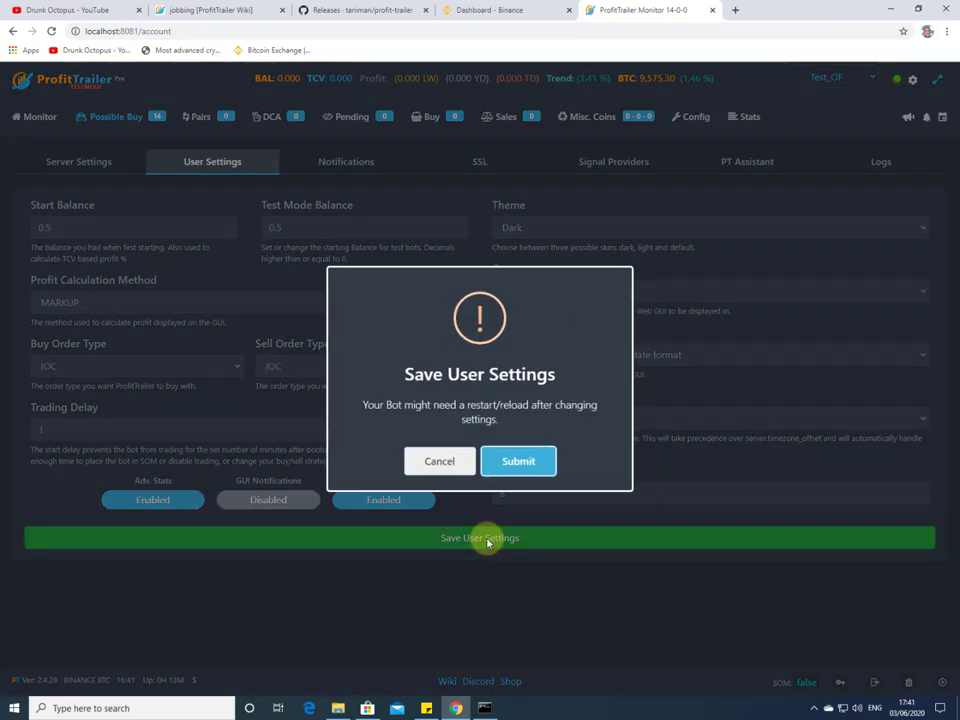
left_click(518, 465)
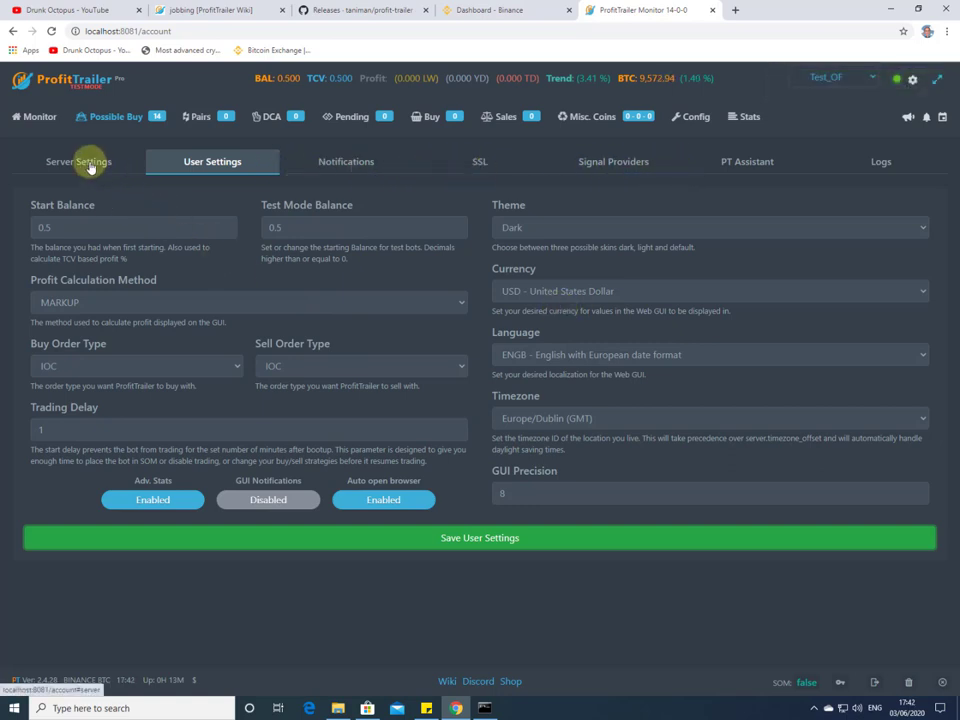
left_click(90, 167)
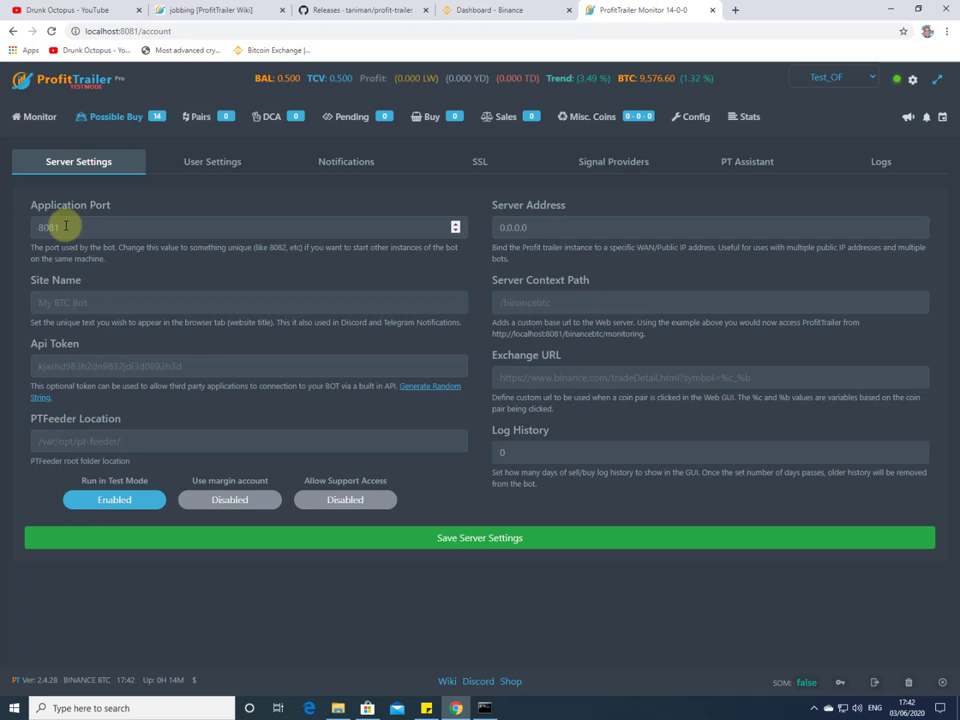
- Return to the Possible Buy log listing 14 coins with their strategy values
left_click(115, 119)
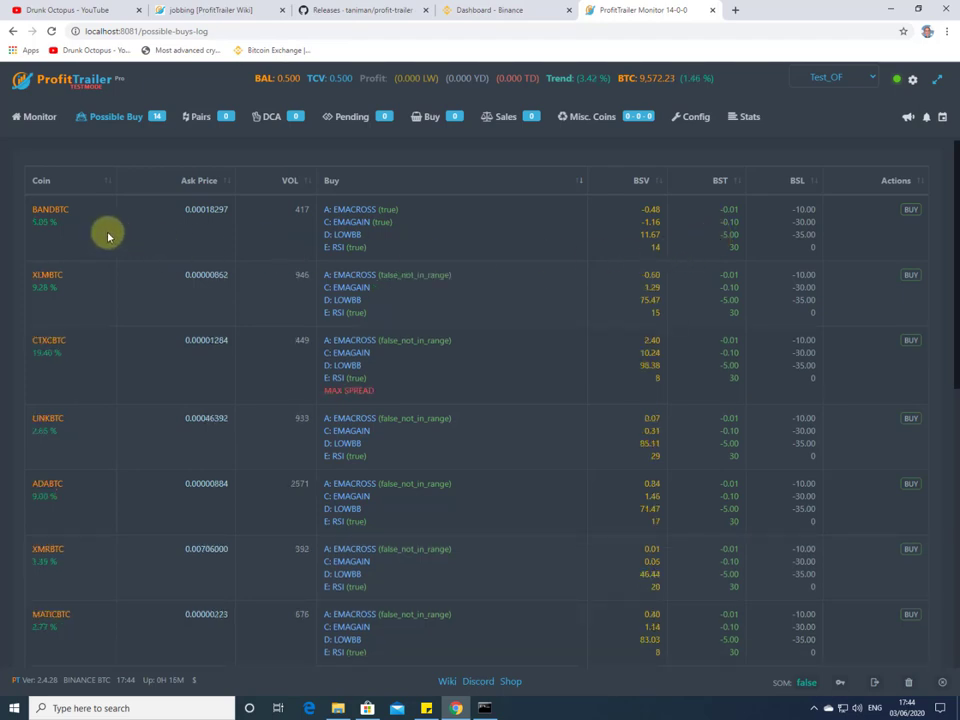
- Open the BAND/BTC Binance trading page in a new tab and dismiss its welcome popup
left_click(53, 212)
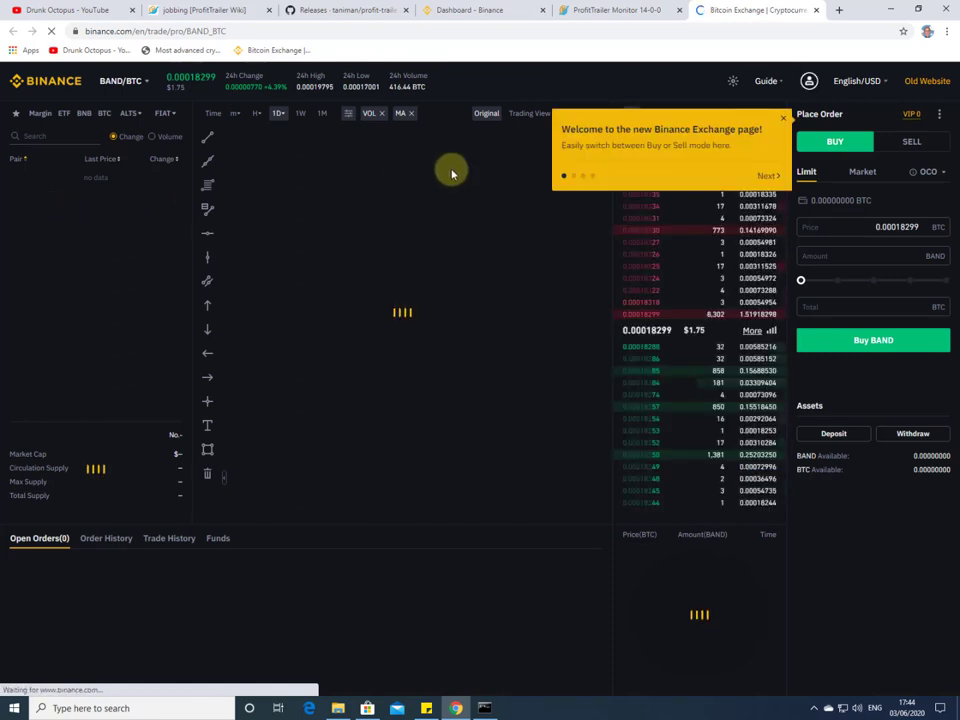
left_click(784, 118)
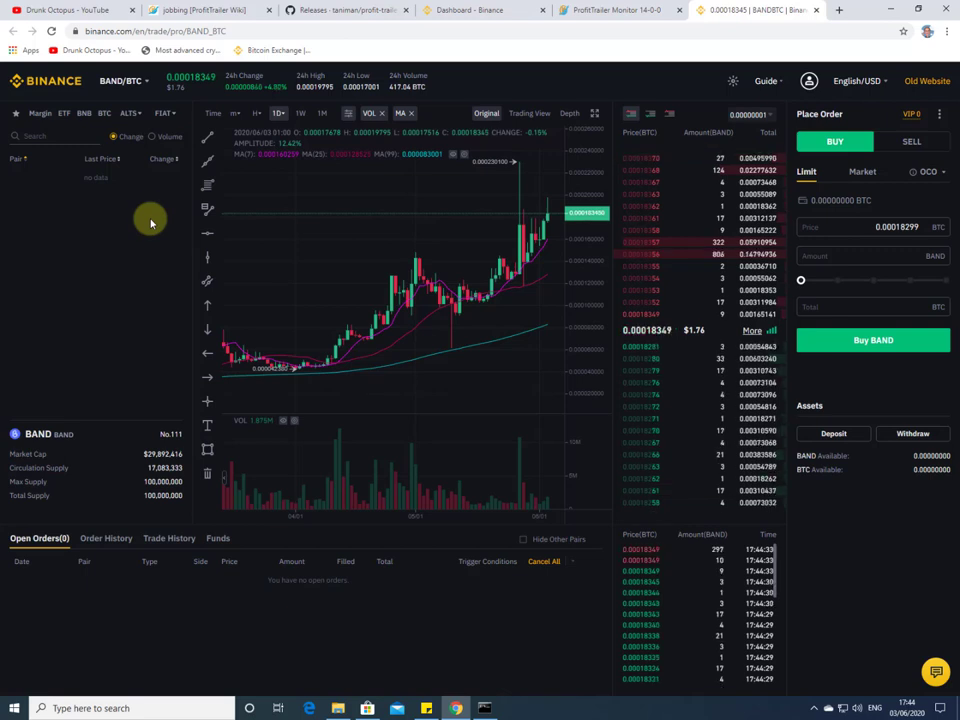
mouse_move(117, 92)
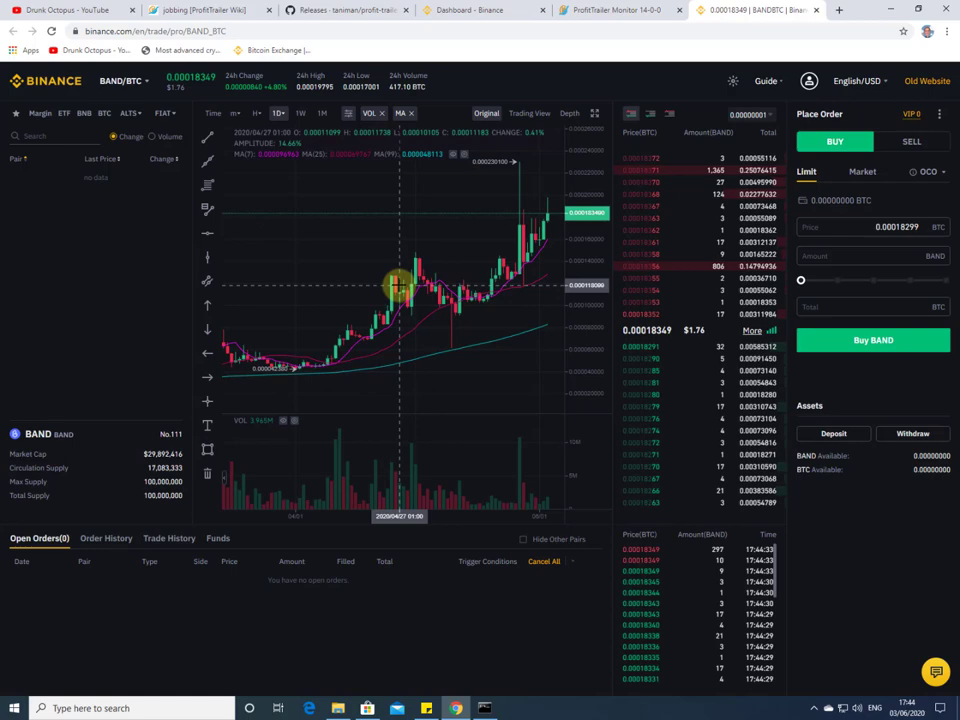
- Back in ProfitTrailer, browse the Pairs, DCA, Buy, Sales and Possible Buy logs
left_click(604, 12)
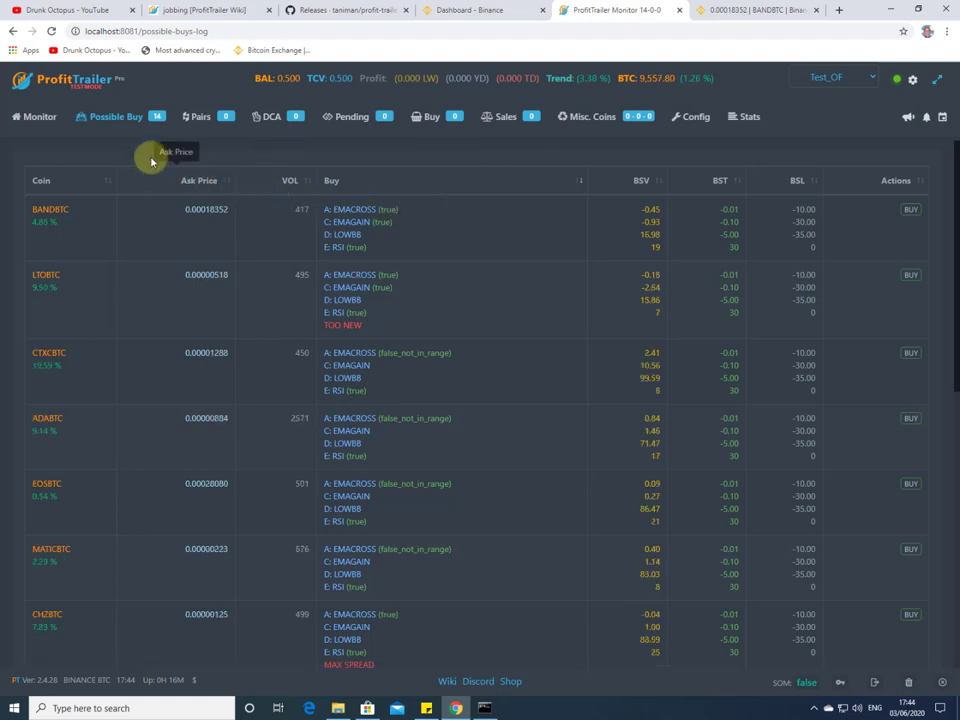
left_click(201, 118)
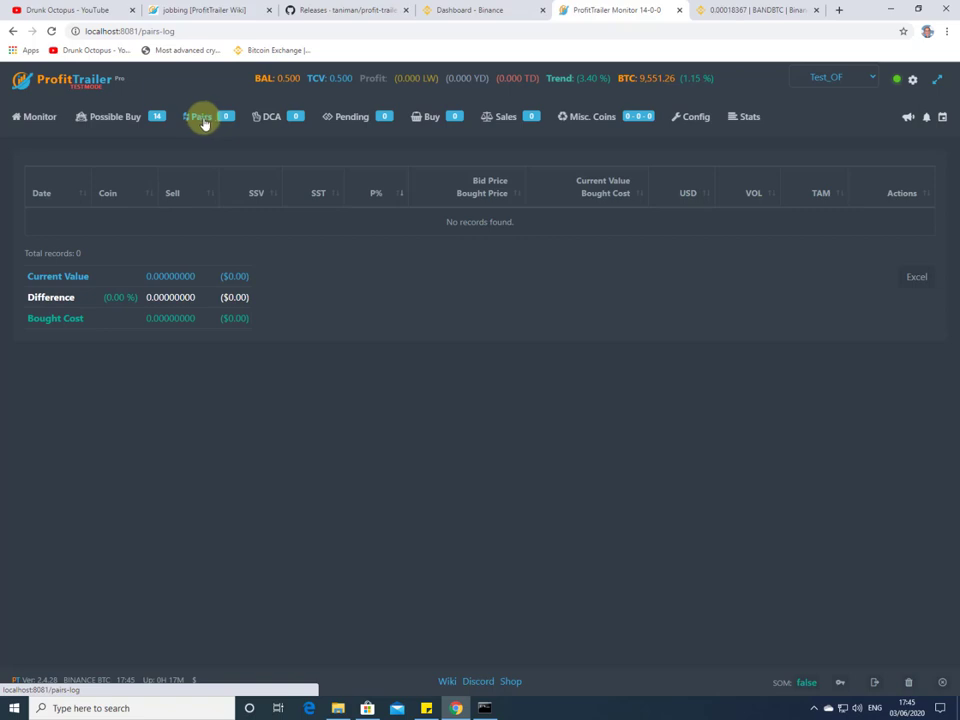
left_click(274, 118)
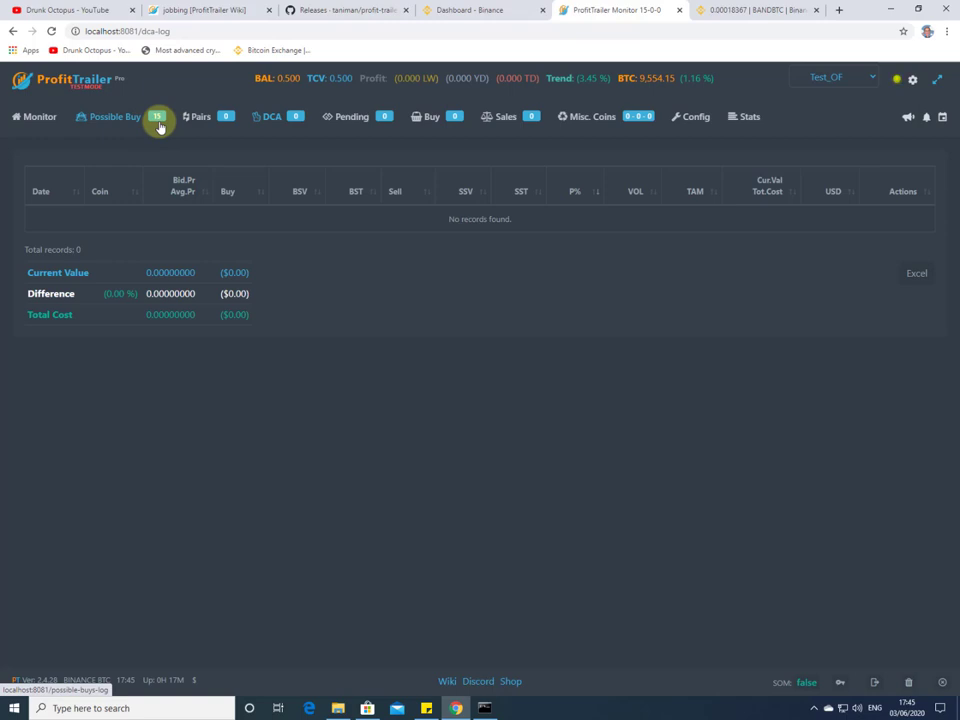
left_click(435, 121)
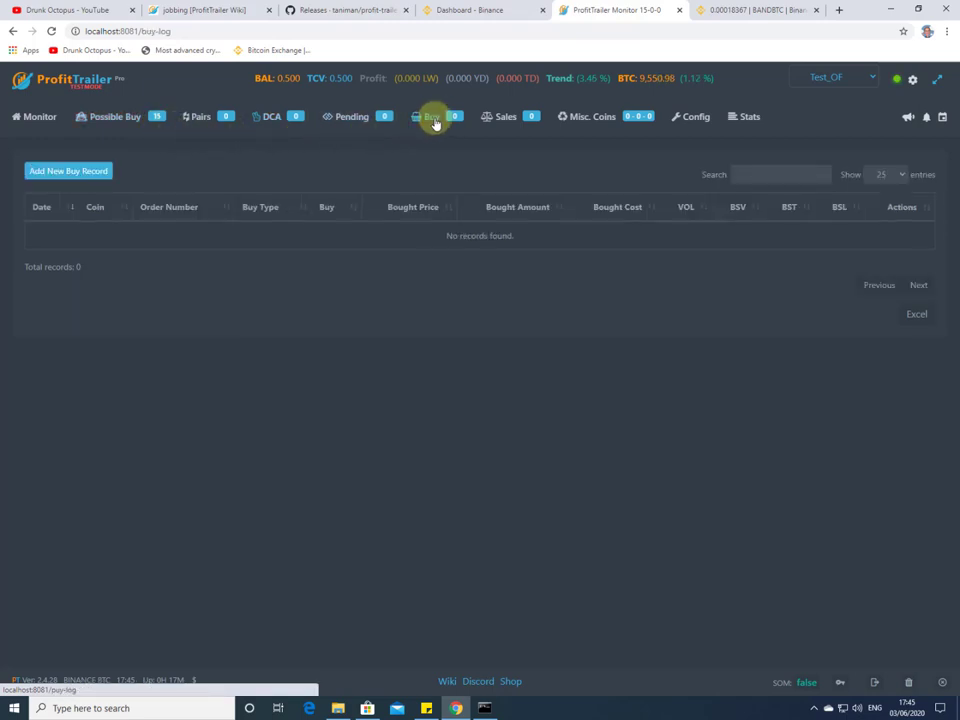
left_click(505, 119)
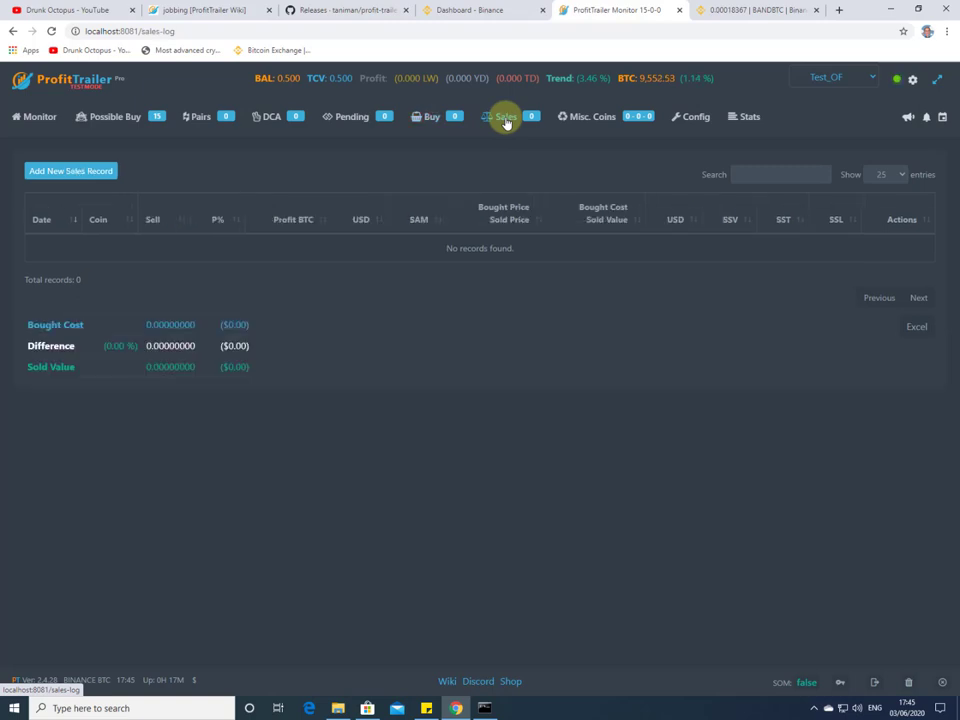
left_click(117, 122)
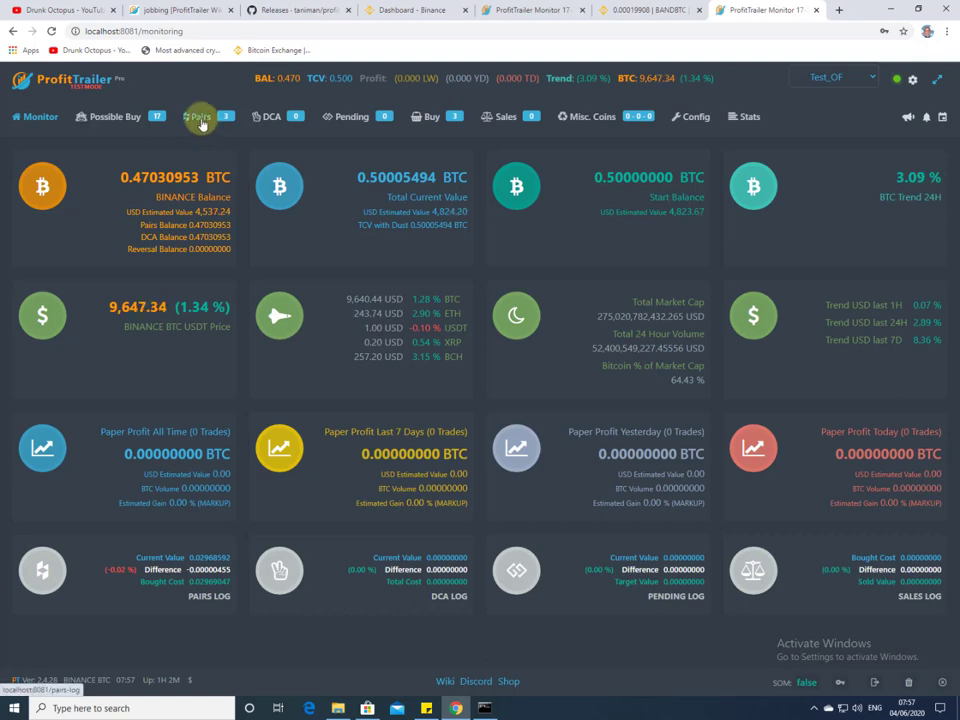
- Open the Pairs log and highlight XTZBTC's bought price of 0.00031100
left_click(201, 123)
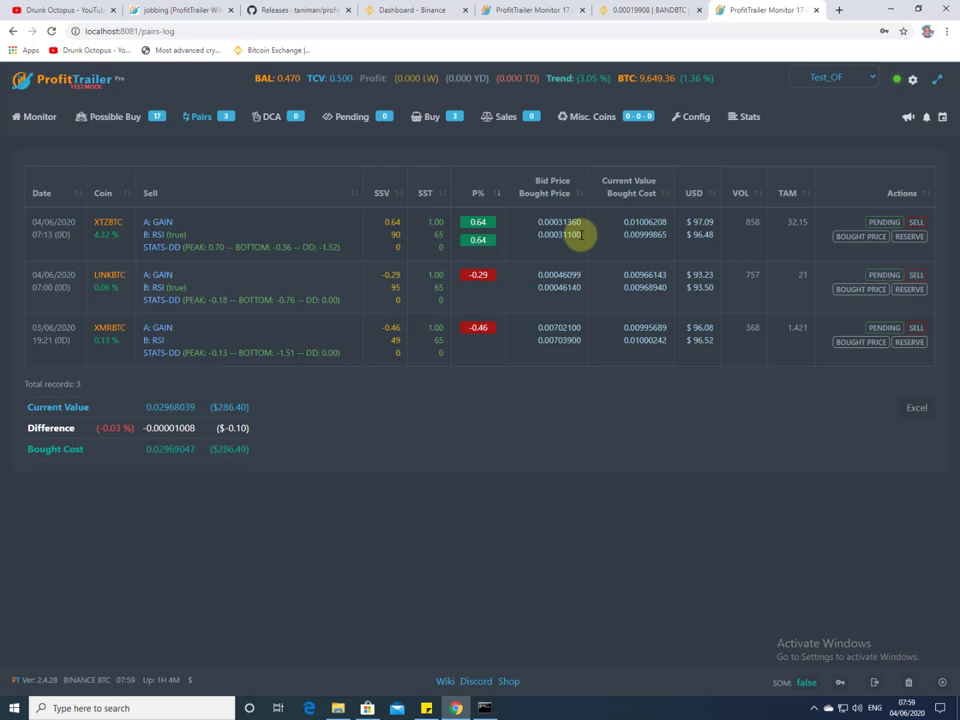
left_click_drag(579, 234, 538, 234)
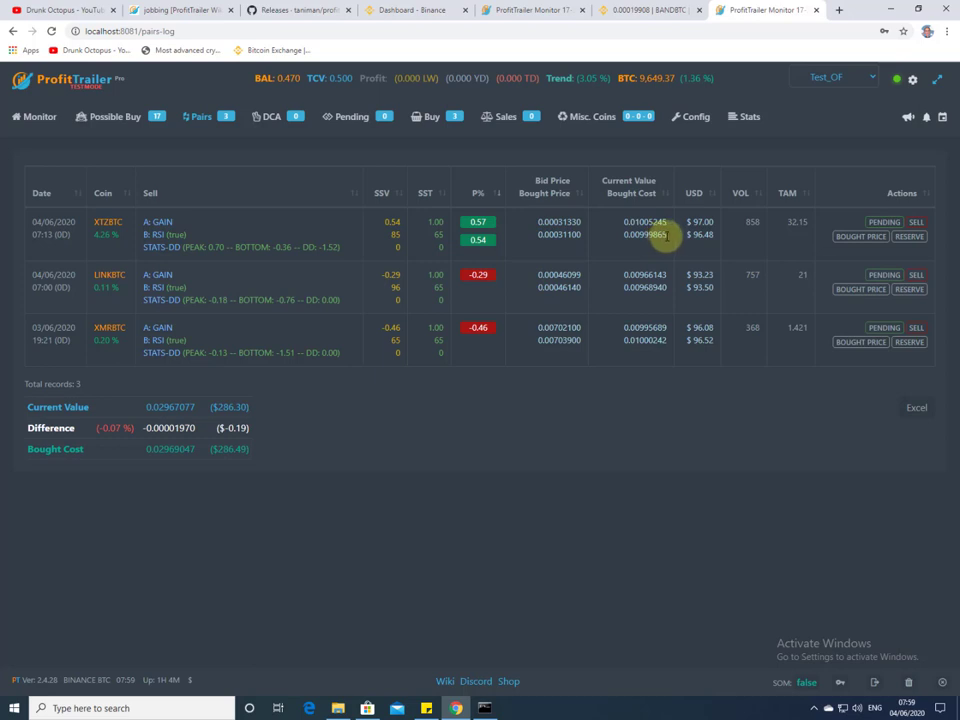
- Compare XTZBTC's bought cost 0.00999865 with its $96.45 USD value, then open the Buy log
left_click_drag(662, 236, 627, 238)
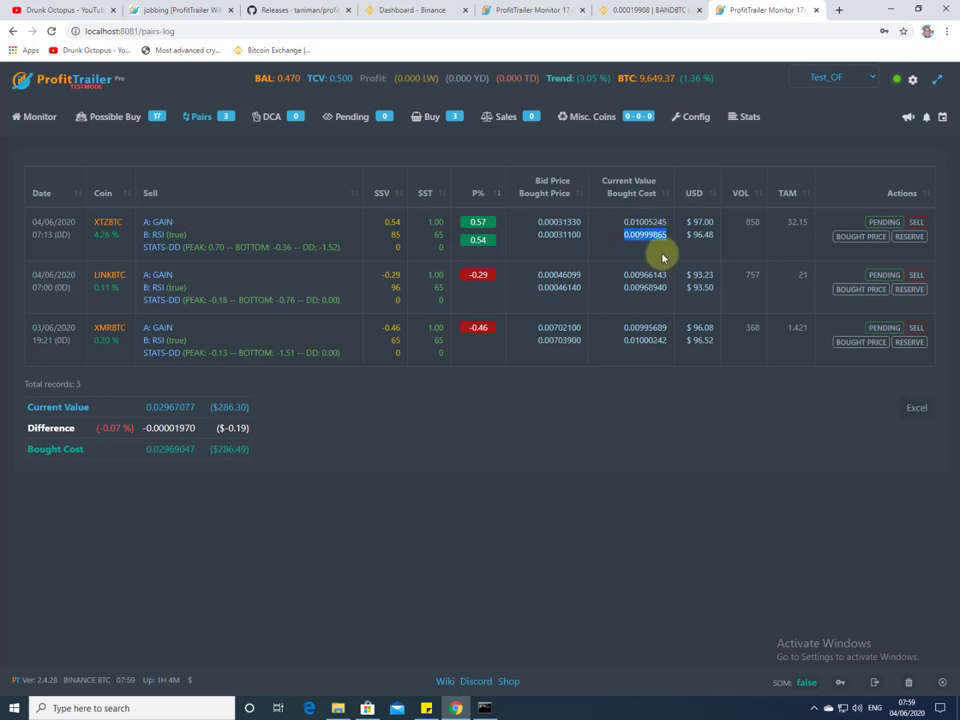
left_click_drag(709, 236, 686, 240)
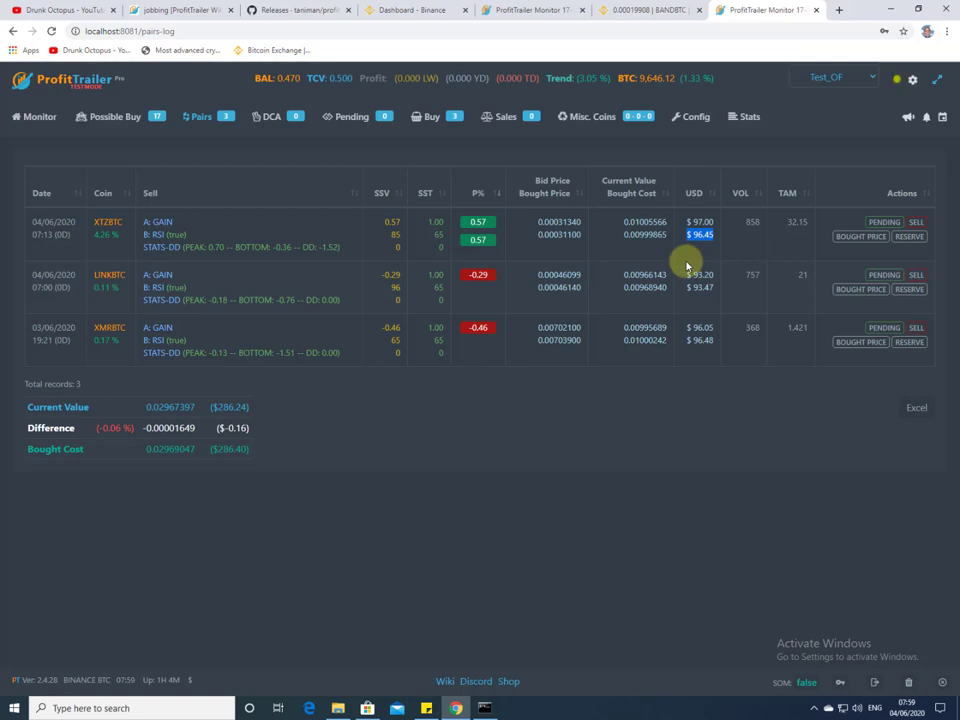
left_click(714, 238)
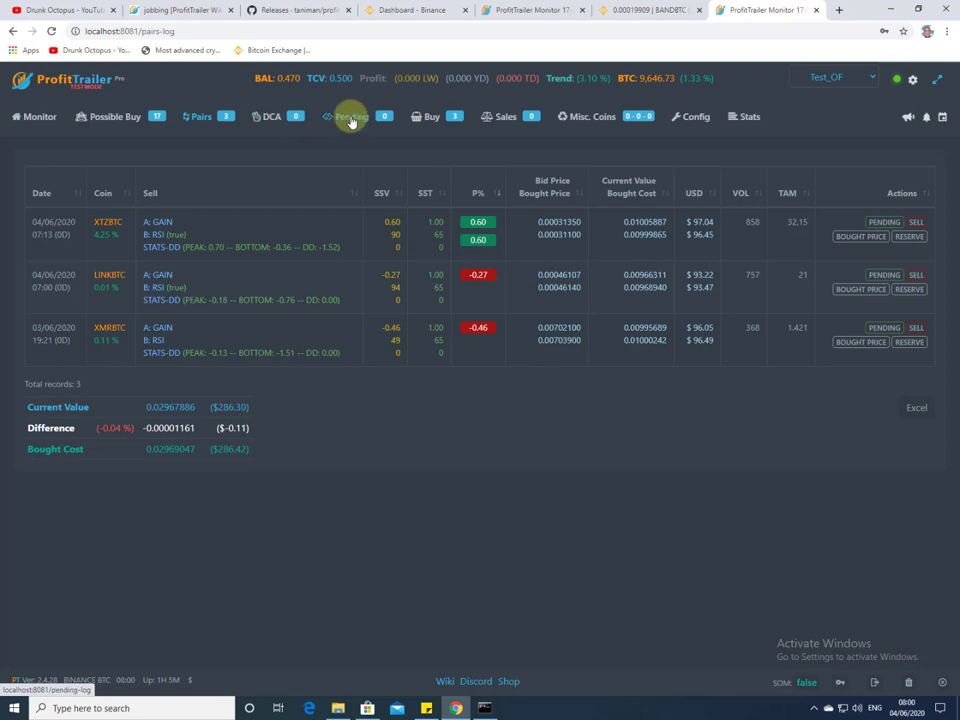
left_click(432, 122)
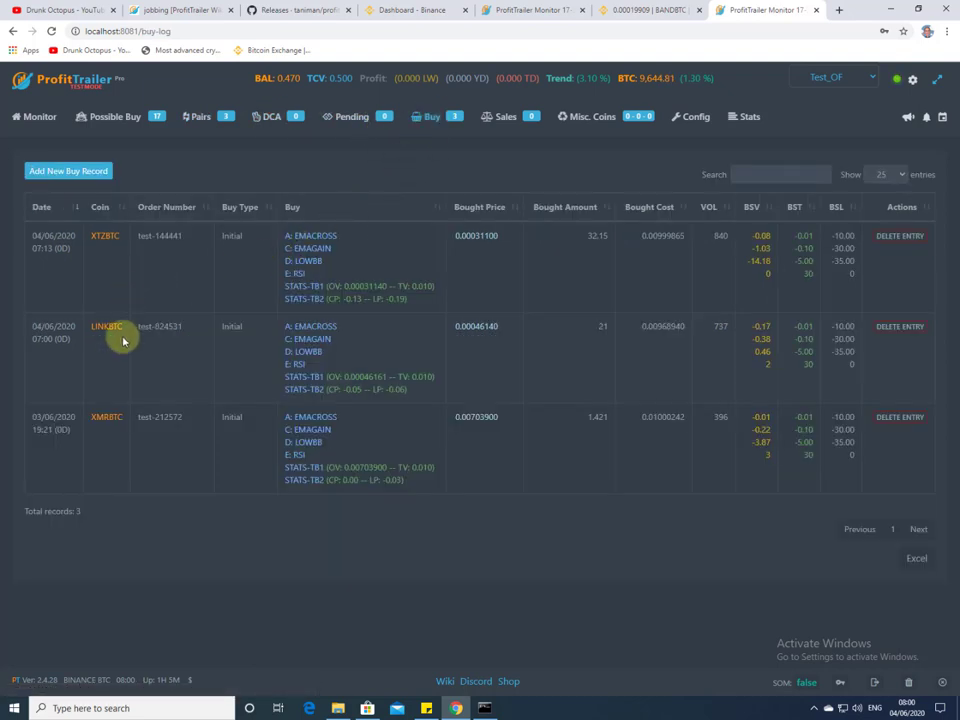
- Look over the Sales log and Stats charts, then return to the Monitor and open Config
left_click(500, 119)
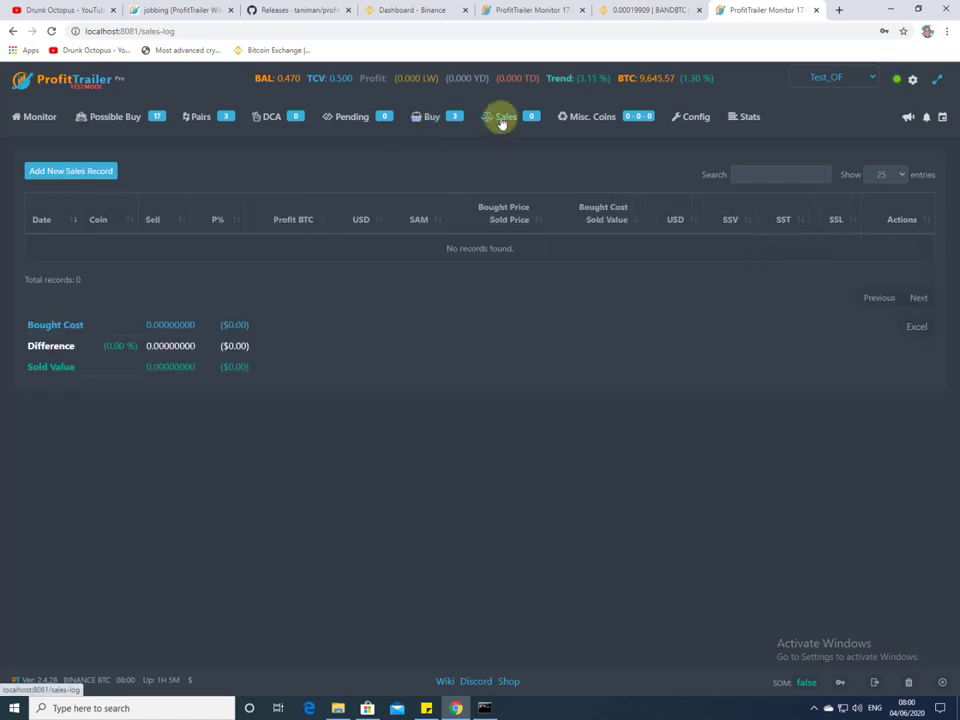
left_click(750, 119)
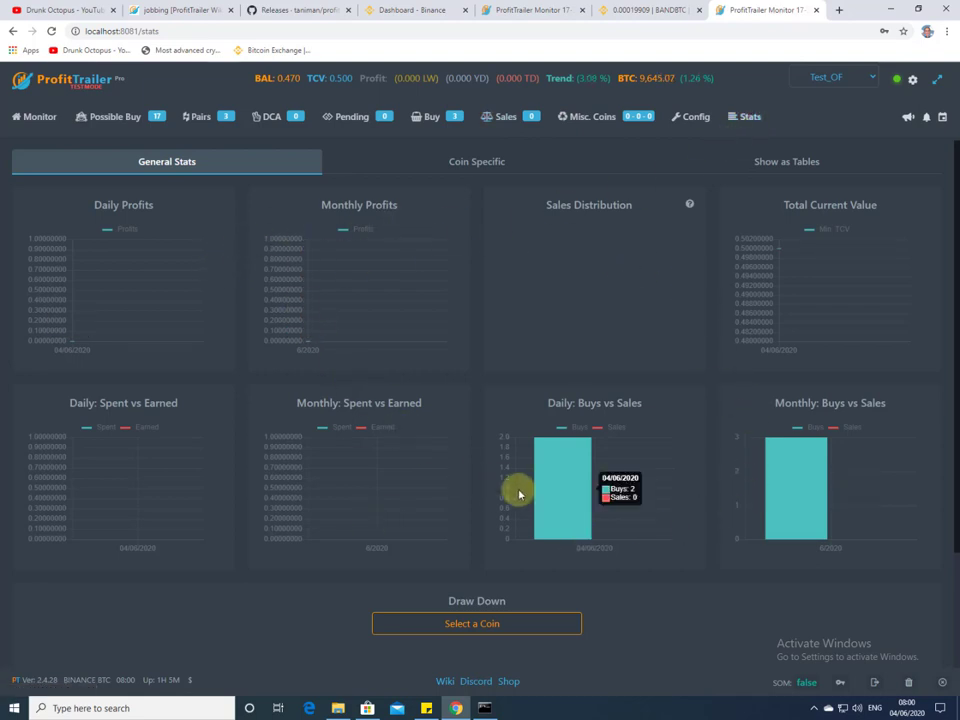
mouse_move(761, 480)
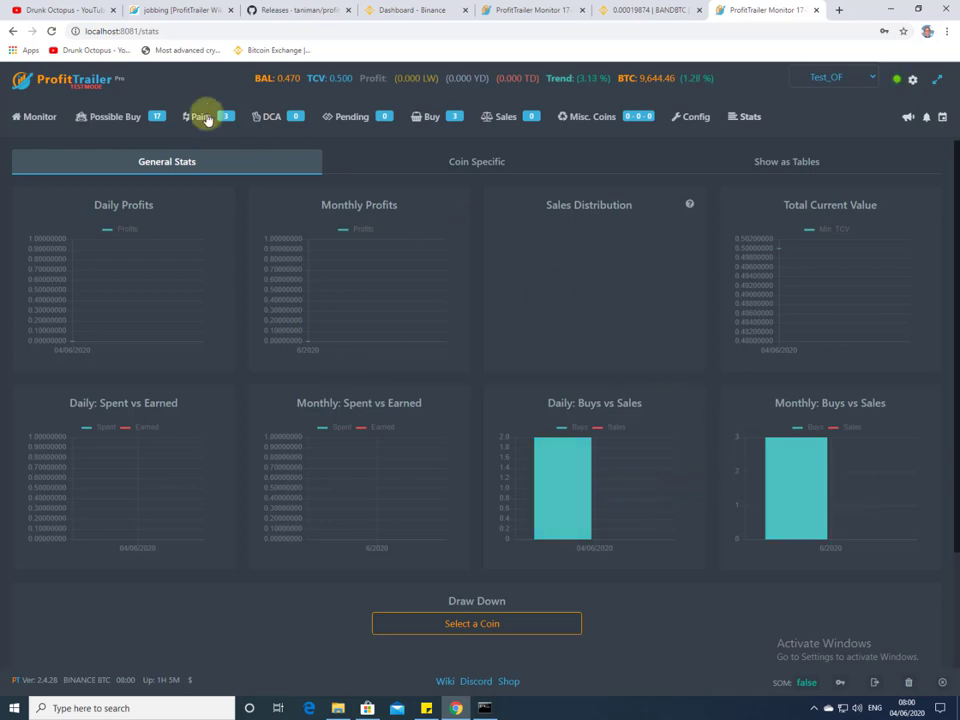
left_click(22, 114)
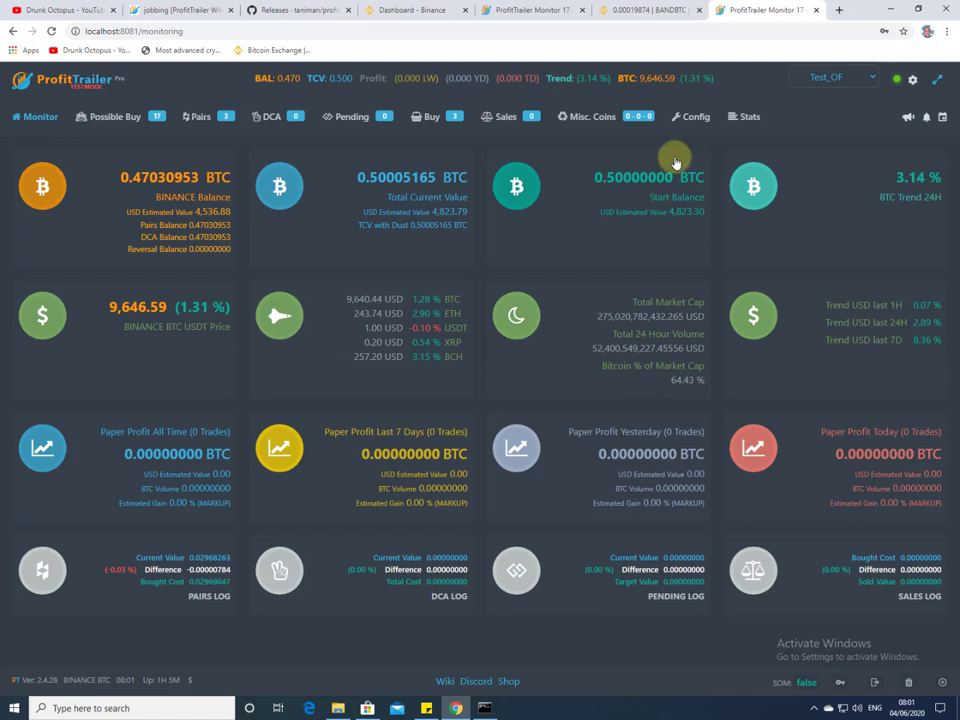
left_click(698, 119)
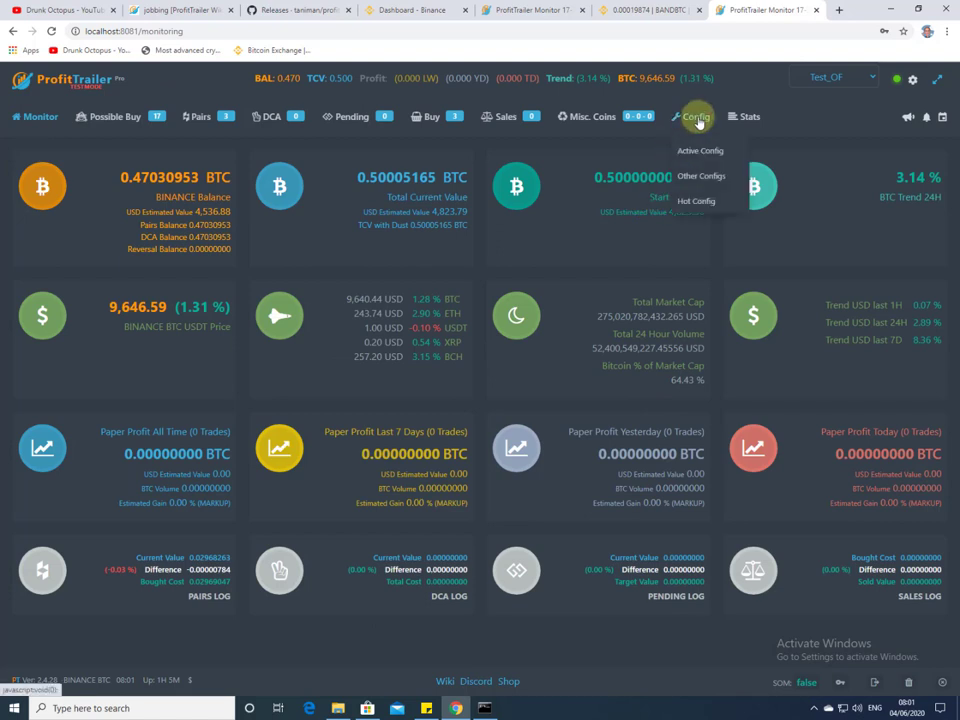
- Open the active Test_OF configuration editor and view its DCA file
left_click(707, 152)
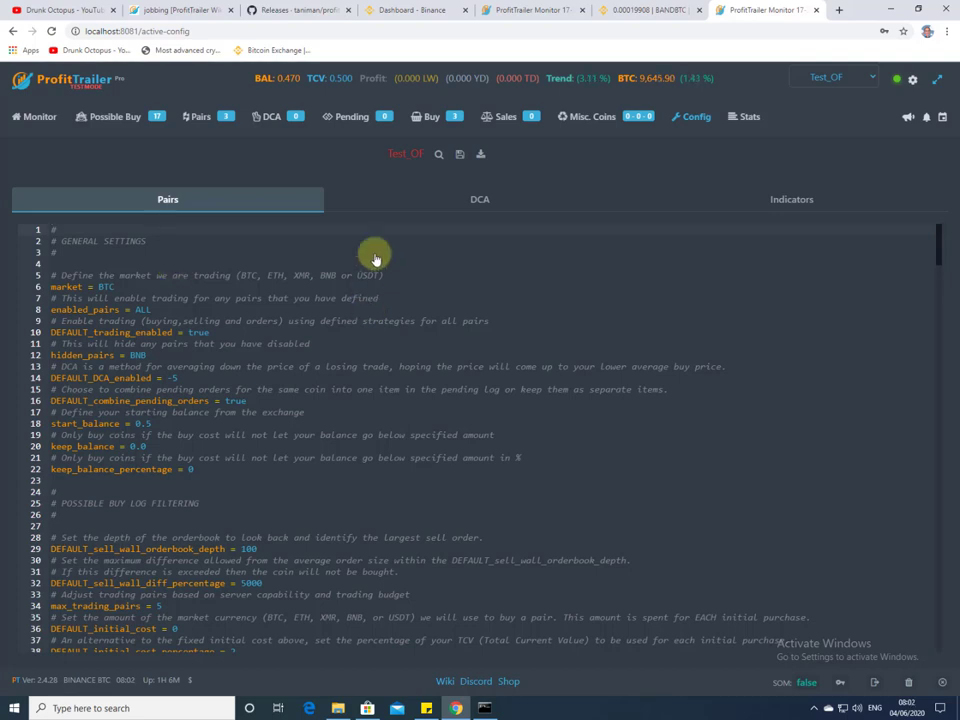
left_click(478, 202)
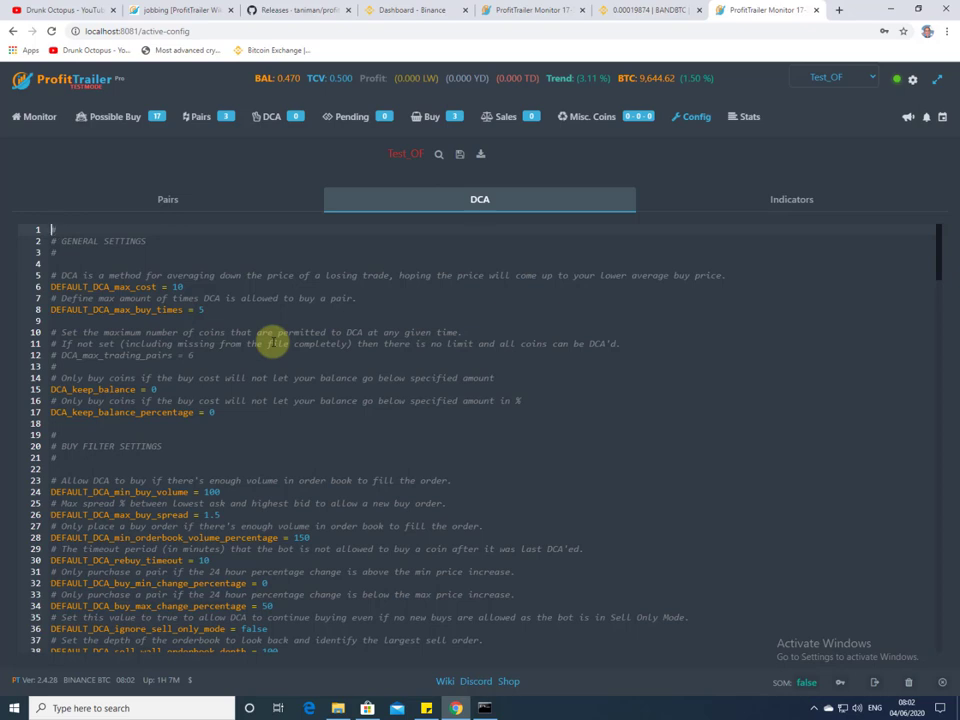
- Review the Indicators config file, then return to the Pairs config file
left_click(790, 206)
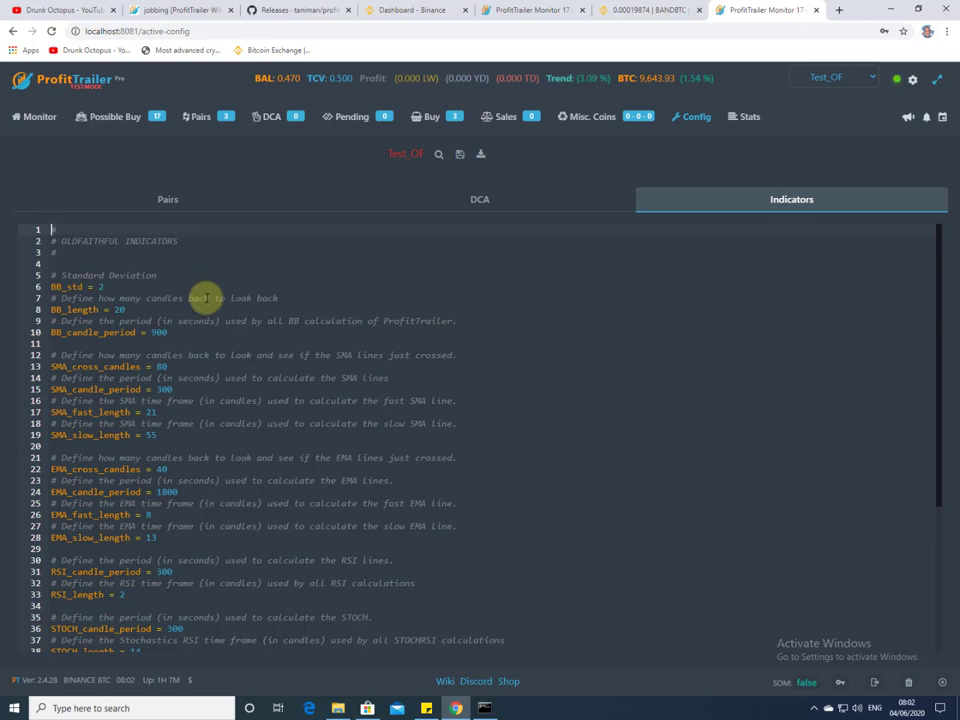
left_click(169, 199)
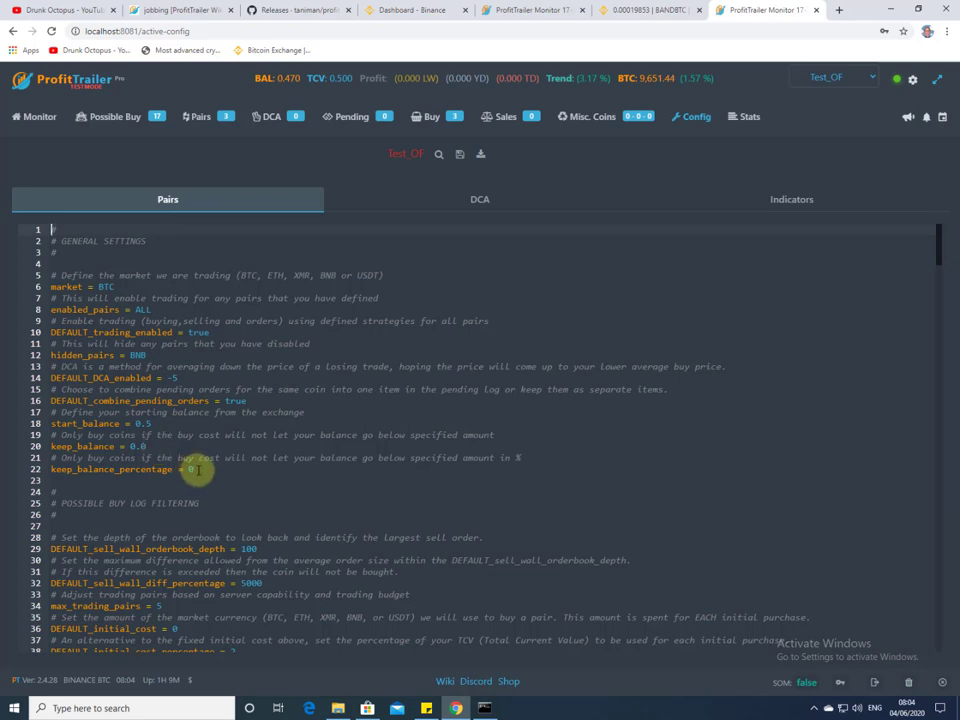
scroll(404, 472, "down", 4)
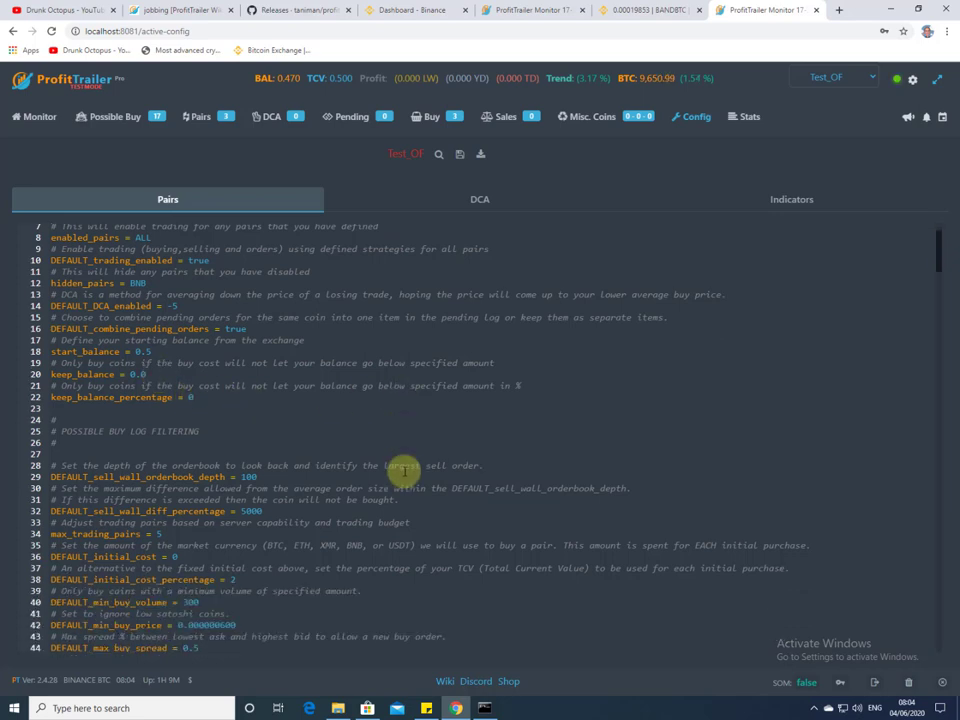
scroll(404, 472, "down", 2)
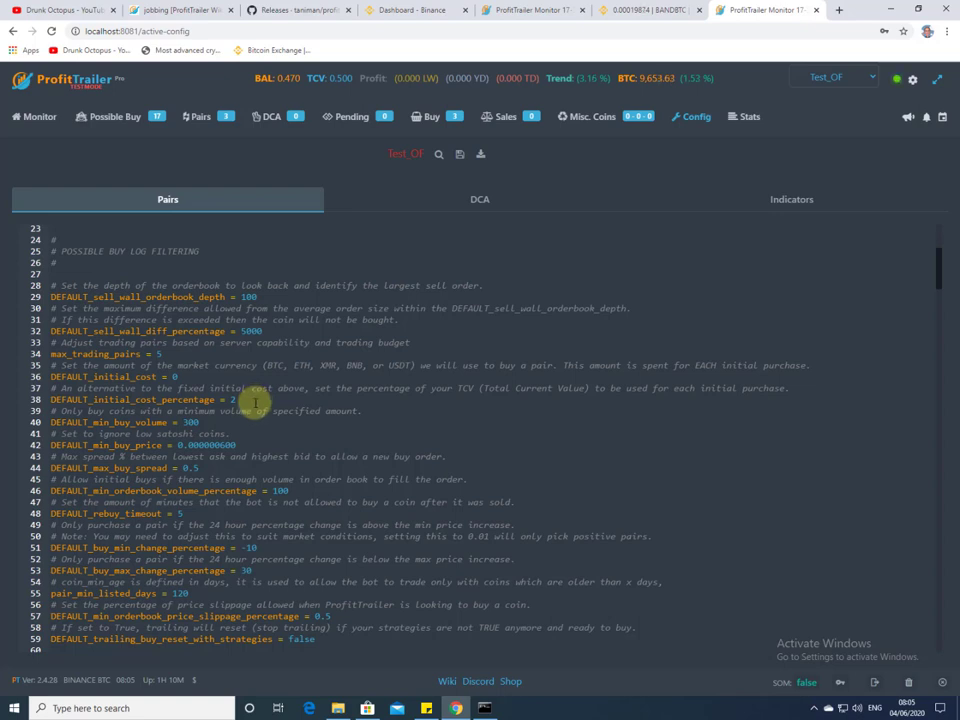
double_click(241, 400)
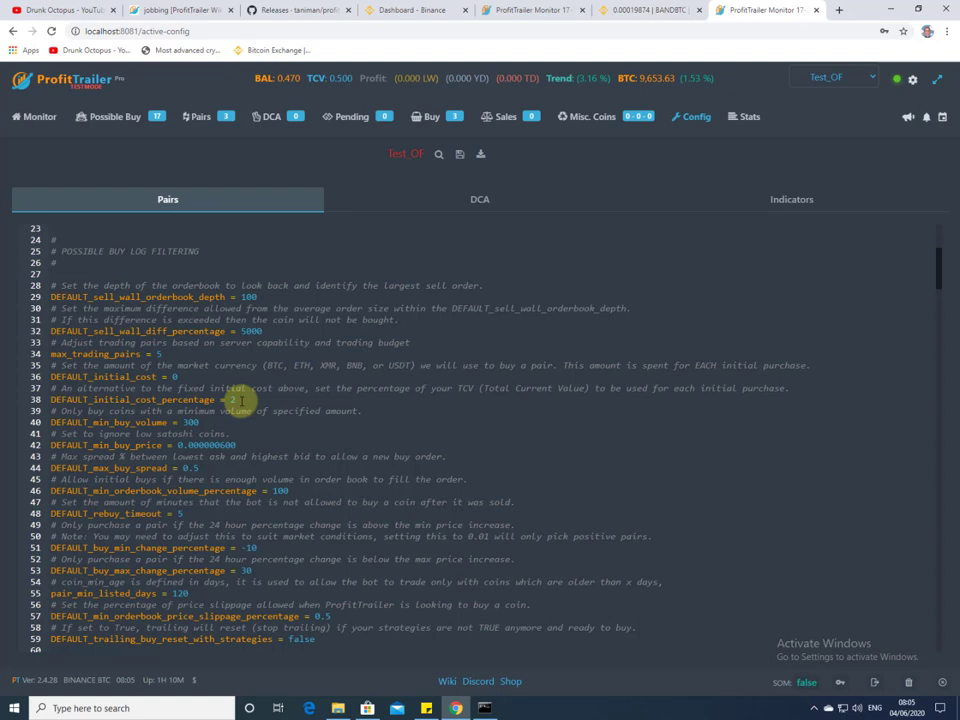
double_click(172, 354)
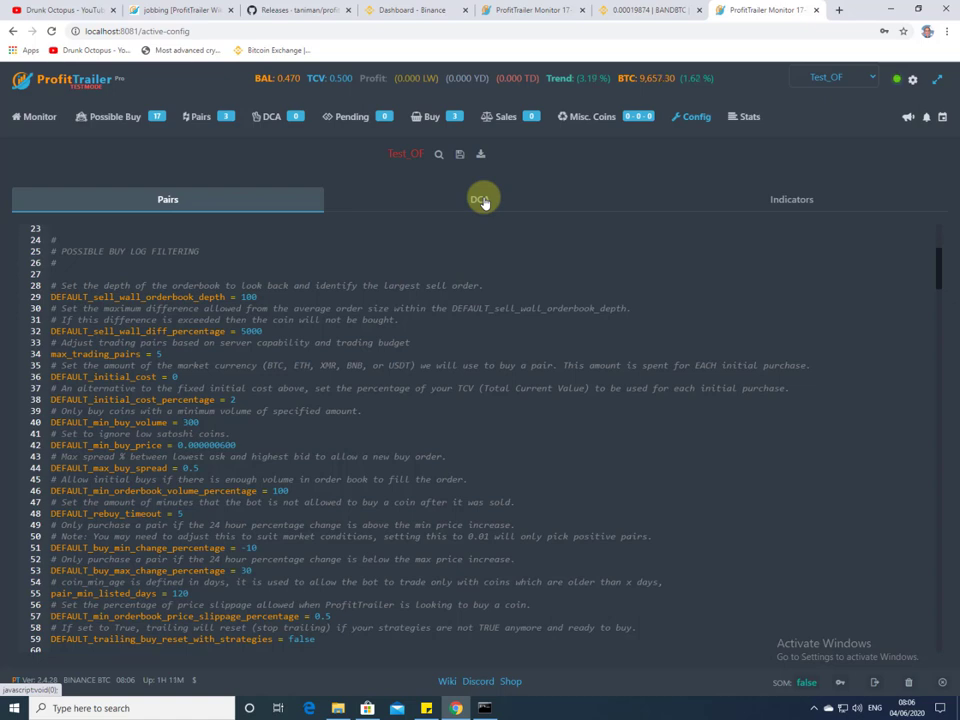
left_click(480, 200)
left_click_drag(938, 289, 937, 254)
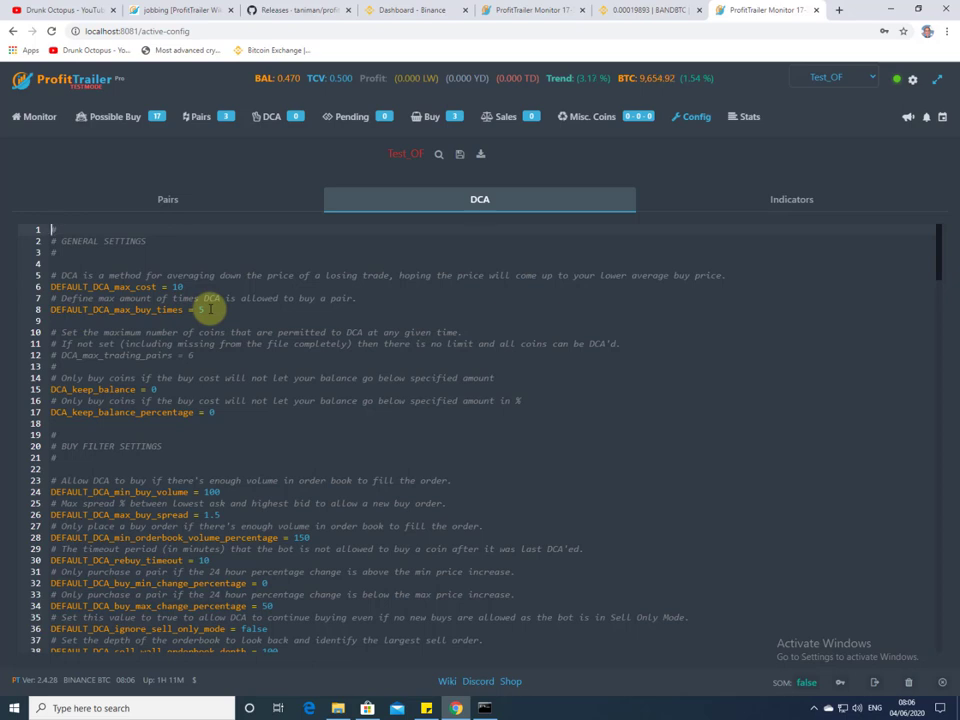
scroll(532, 488, "down", 5)
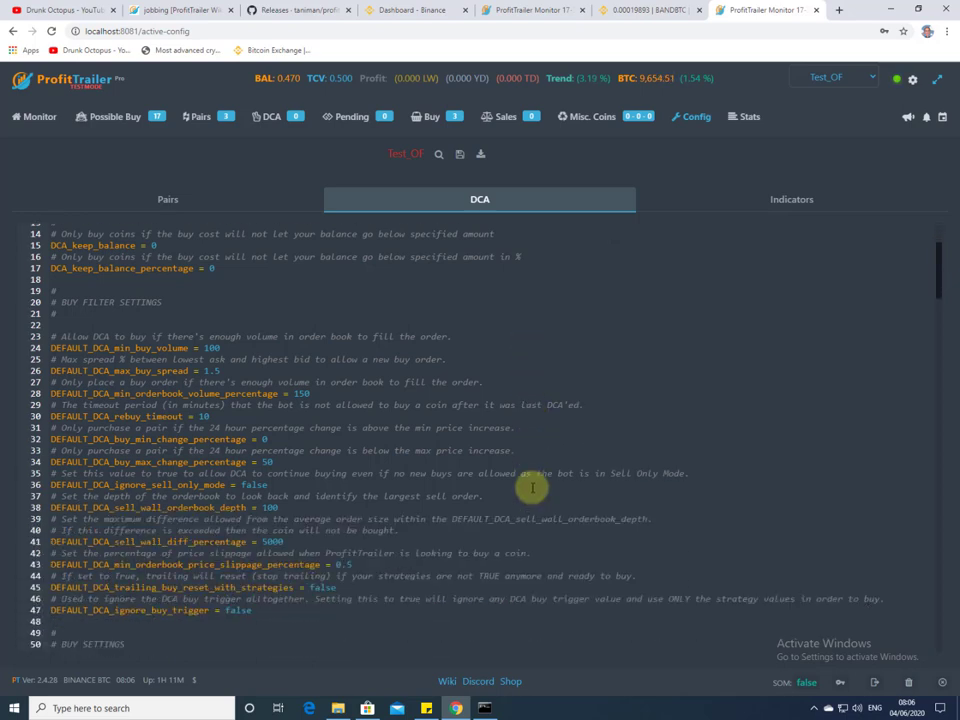
scroll(532, 488, "down", 3)
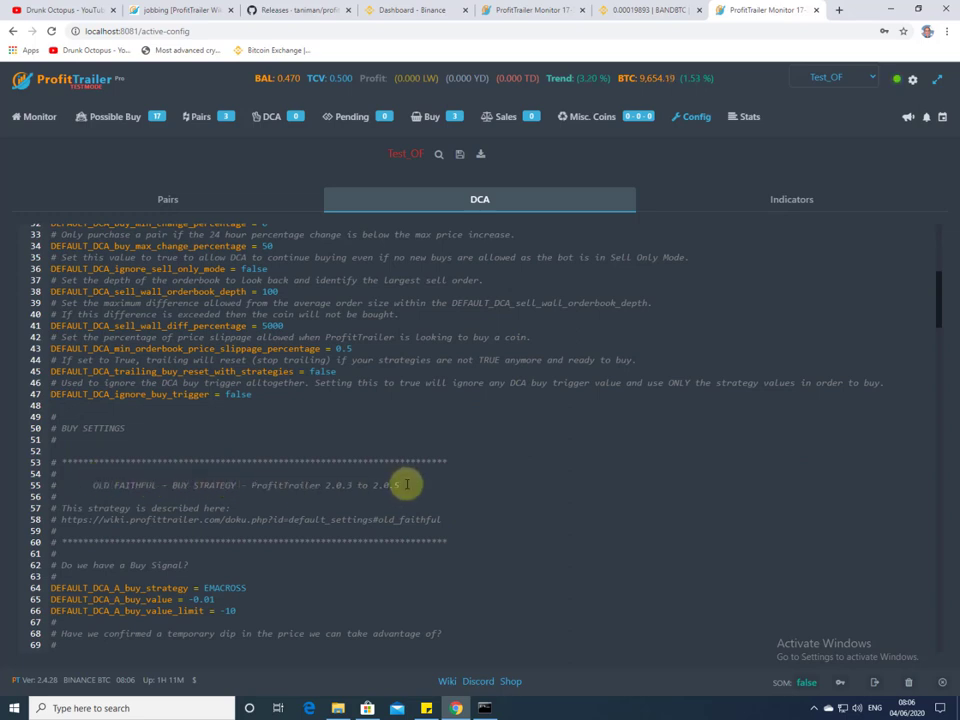
scroll(407, 484, "down", 7)
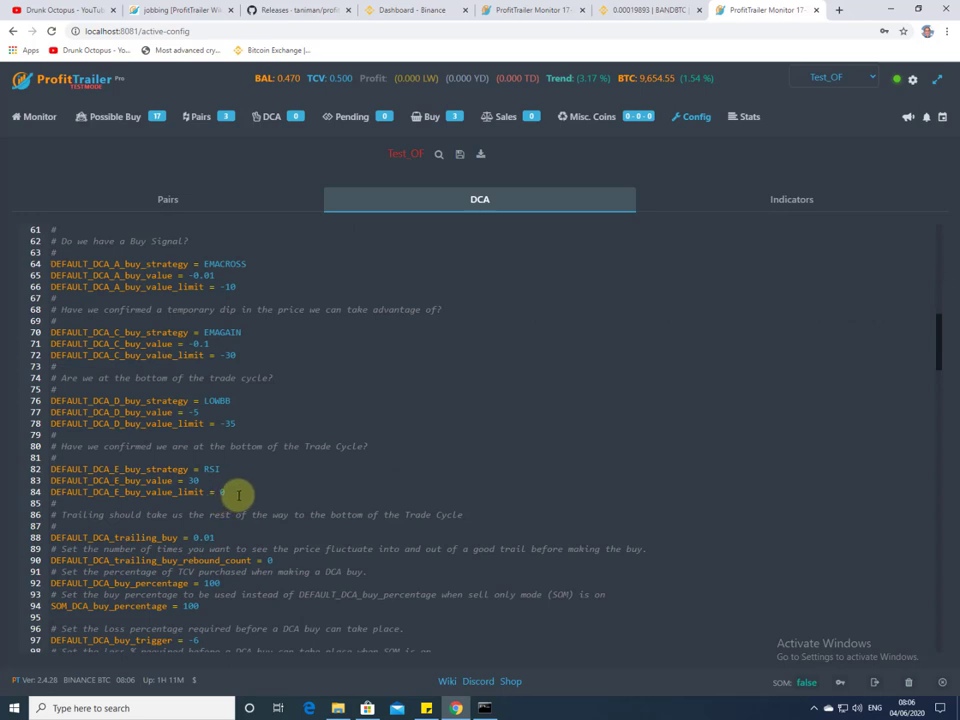
left_click_drag(238, 493, 12, 241)
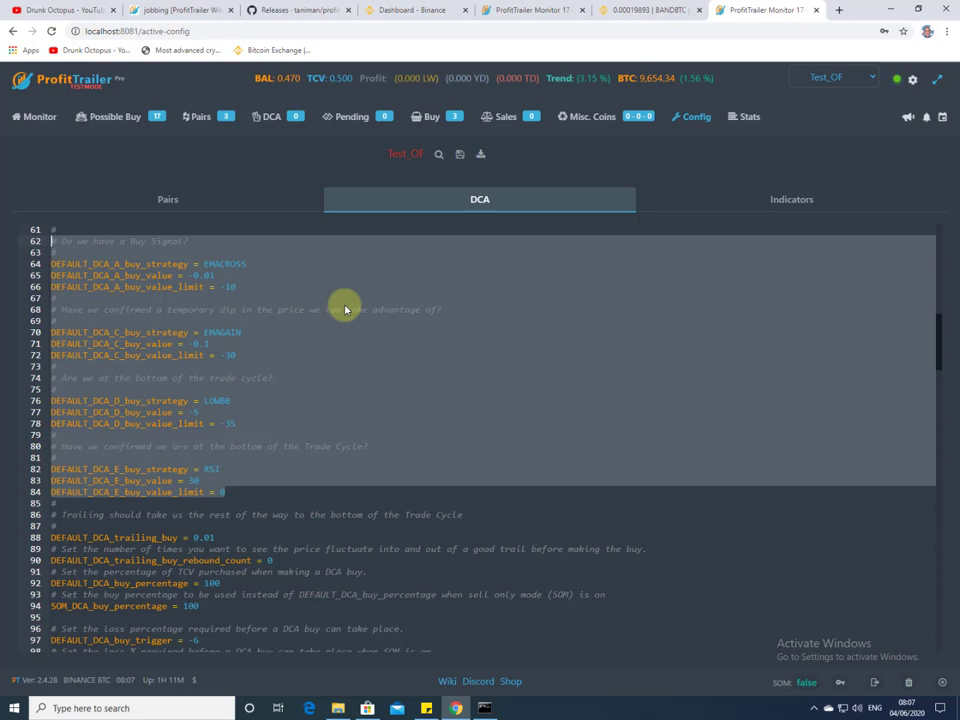
scroll(306, 390, "down", 3)
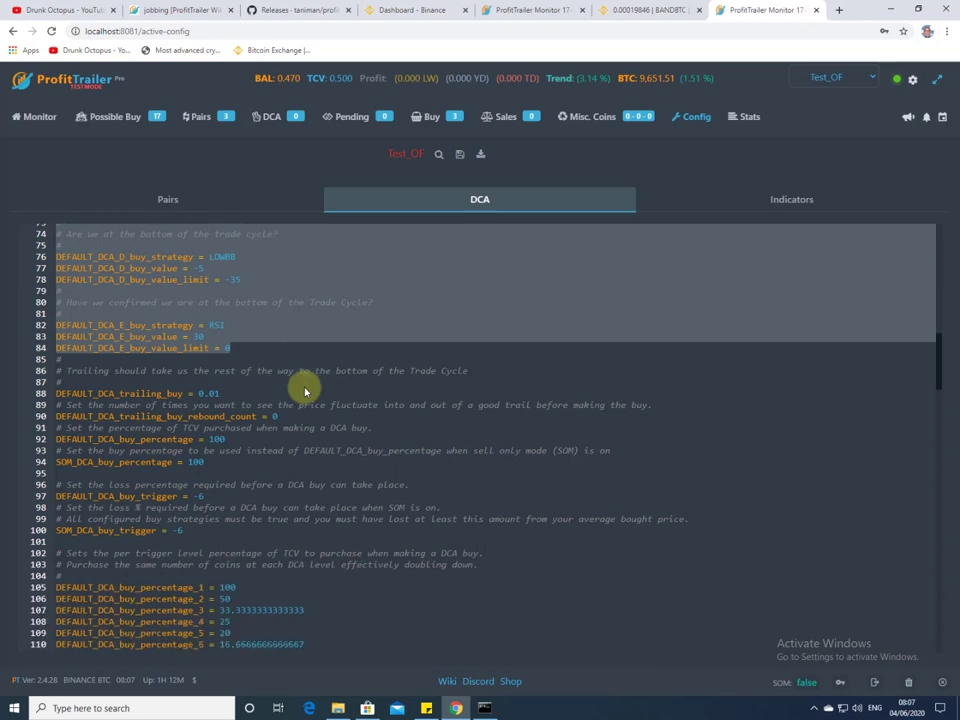
scroll(306, 390, "down", 3)
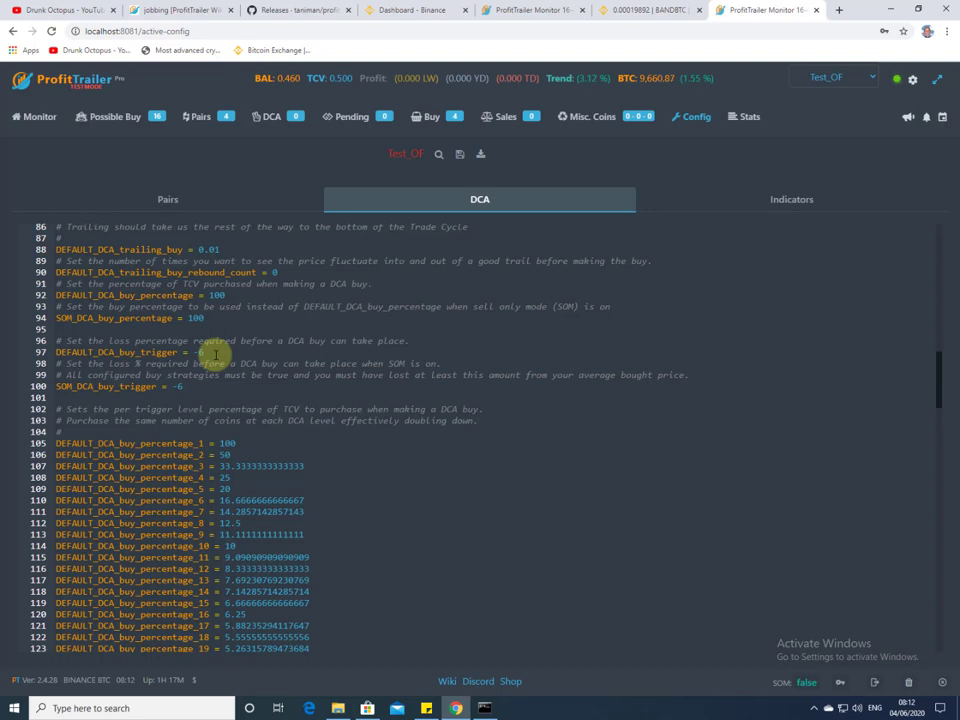
double_click(397, 364)
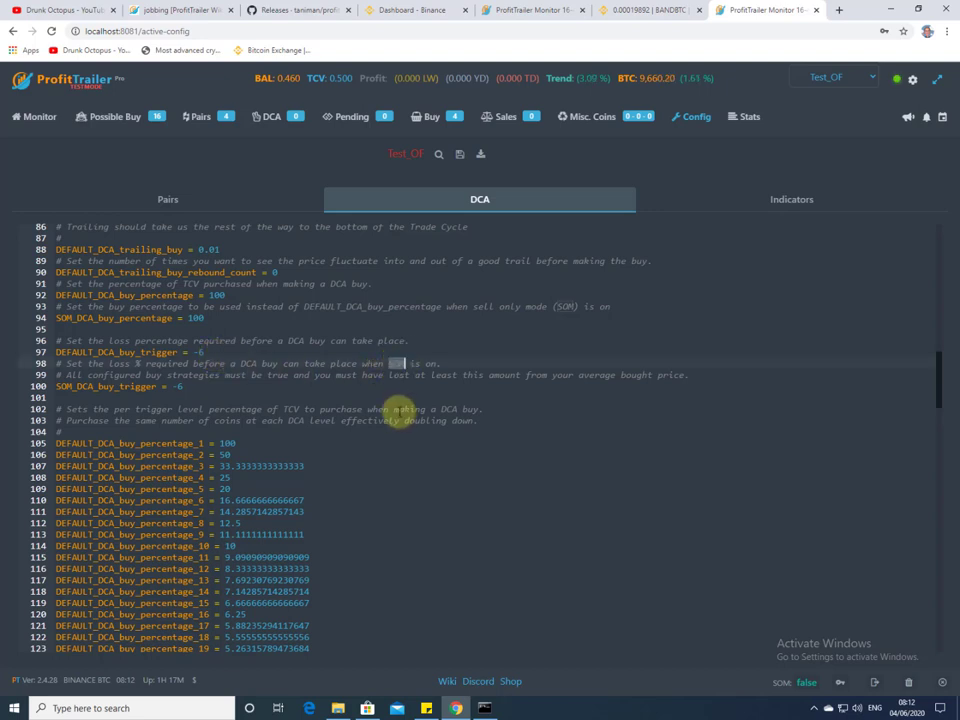
left_click(219, 353)
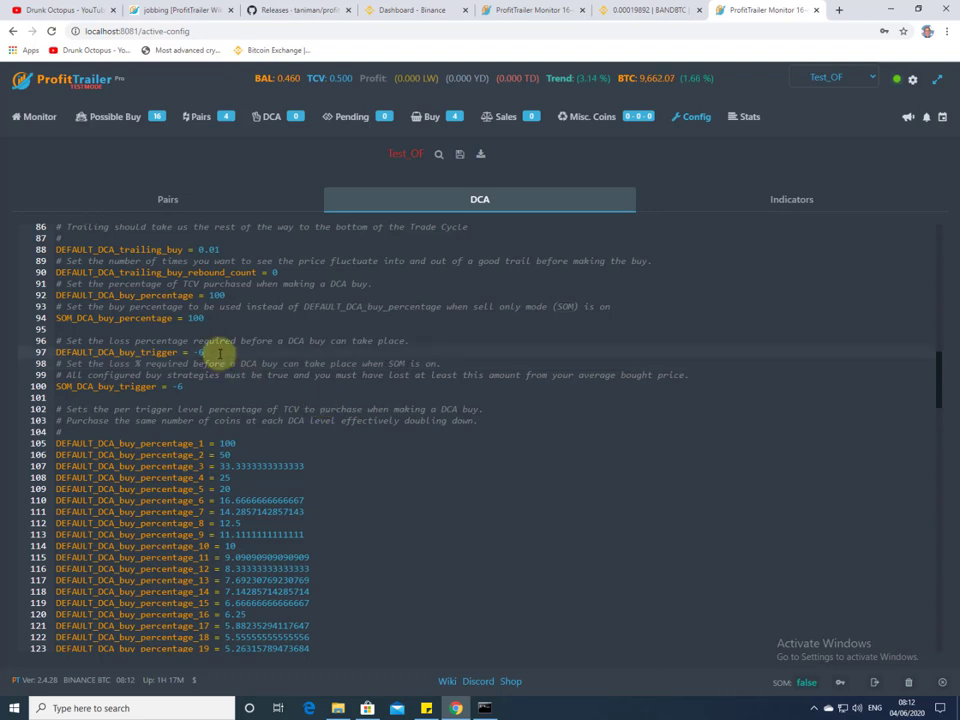
key("BackSpace")
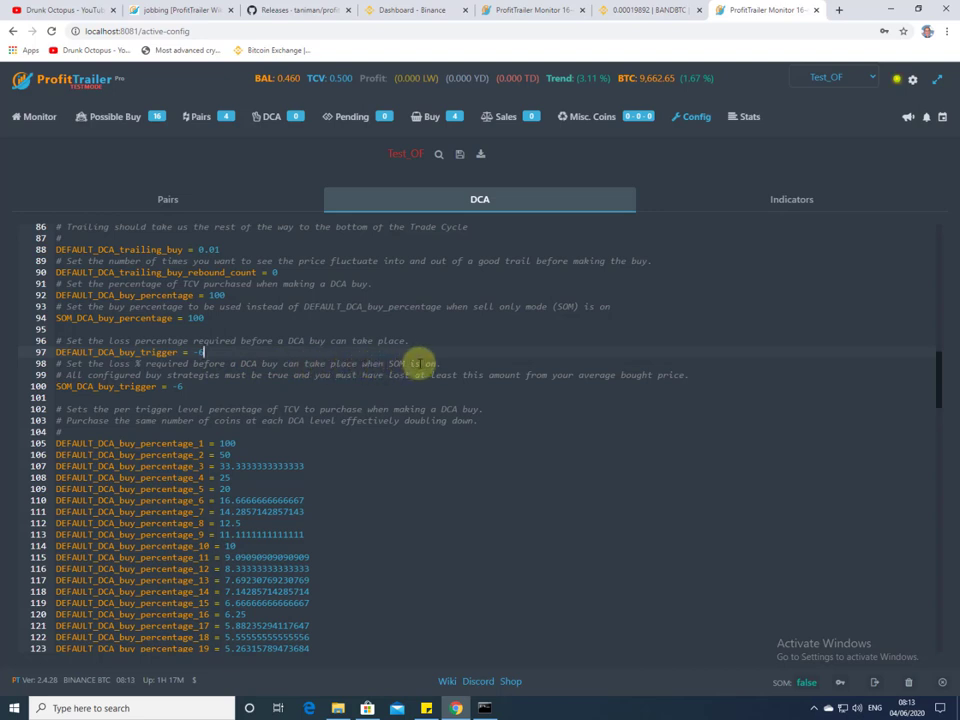
left_click(200, 388)
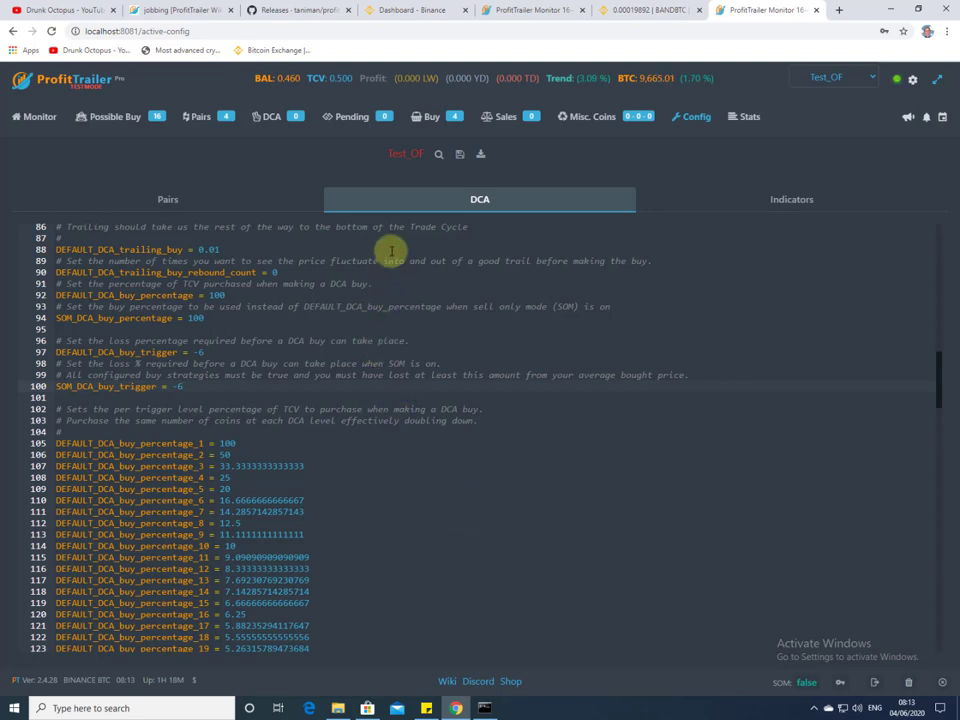
left_click_drag(939, 386, 825, 274)
left_click(172, 309)
left_click_drag(193, 309, 43, 311)
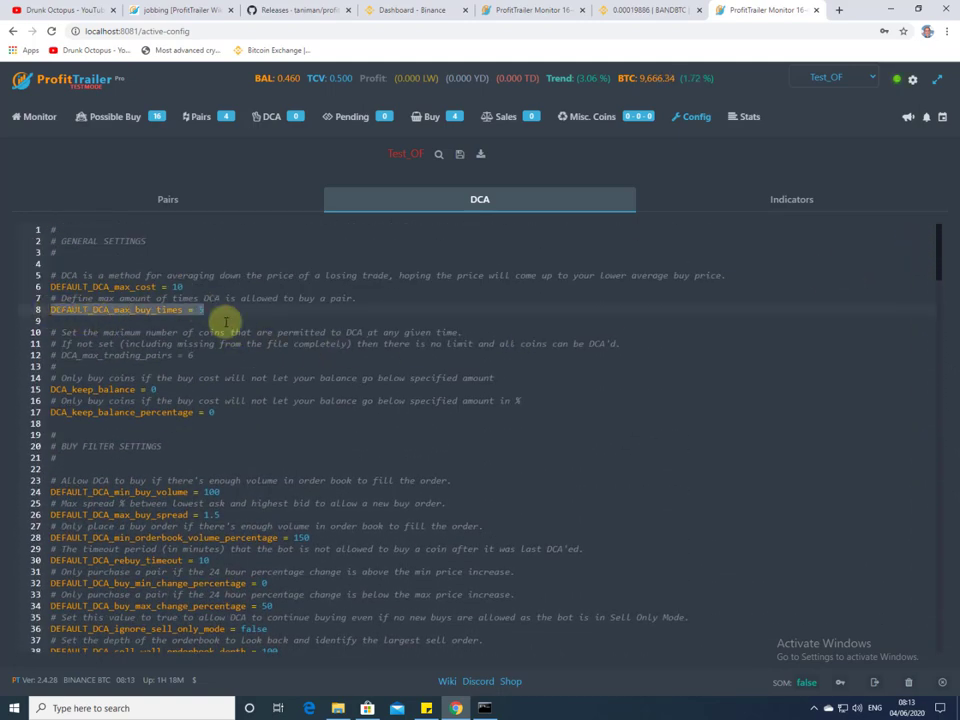
left_click_drag(938, 257, 955, 396)
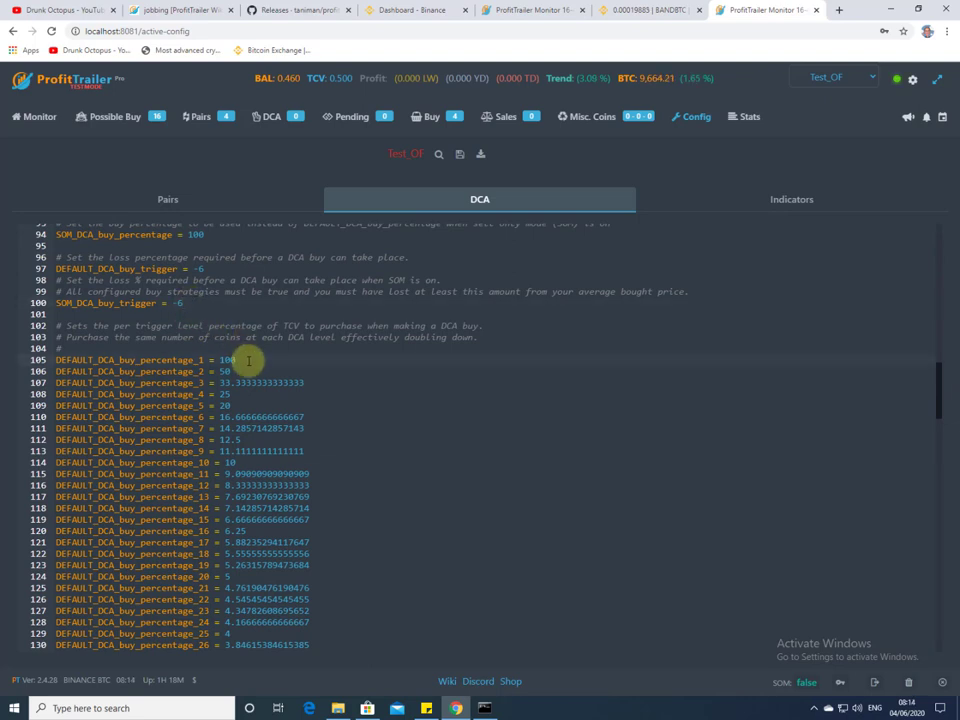
left_click(243, 371)
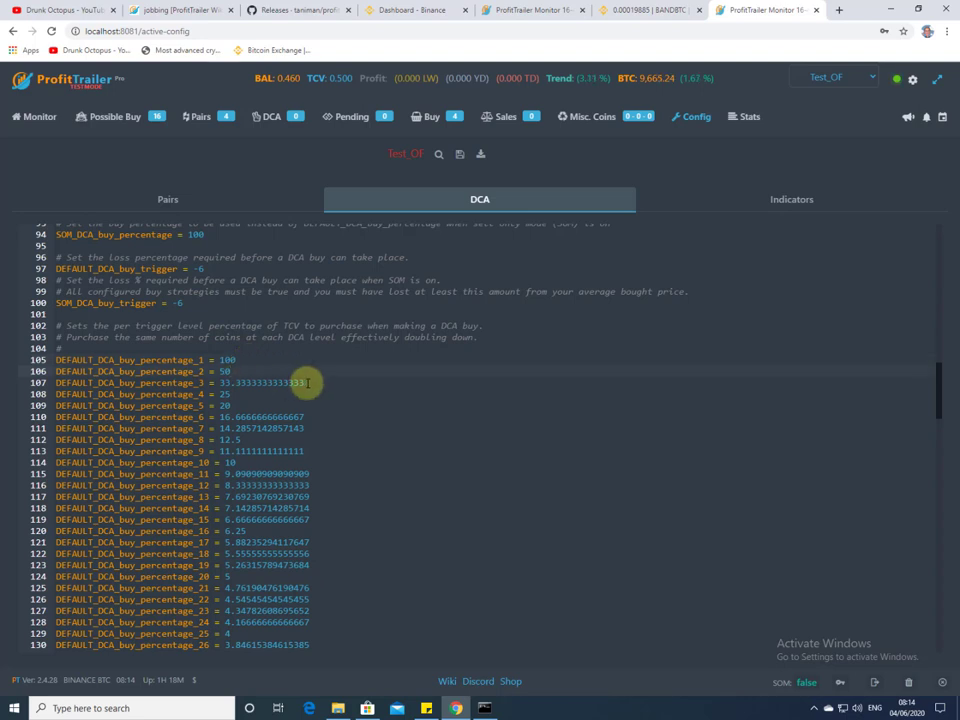
left_click(238, 404)
left_click_drag(238, 404, 60, 405)
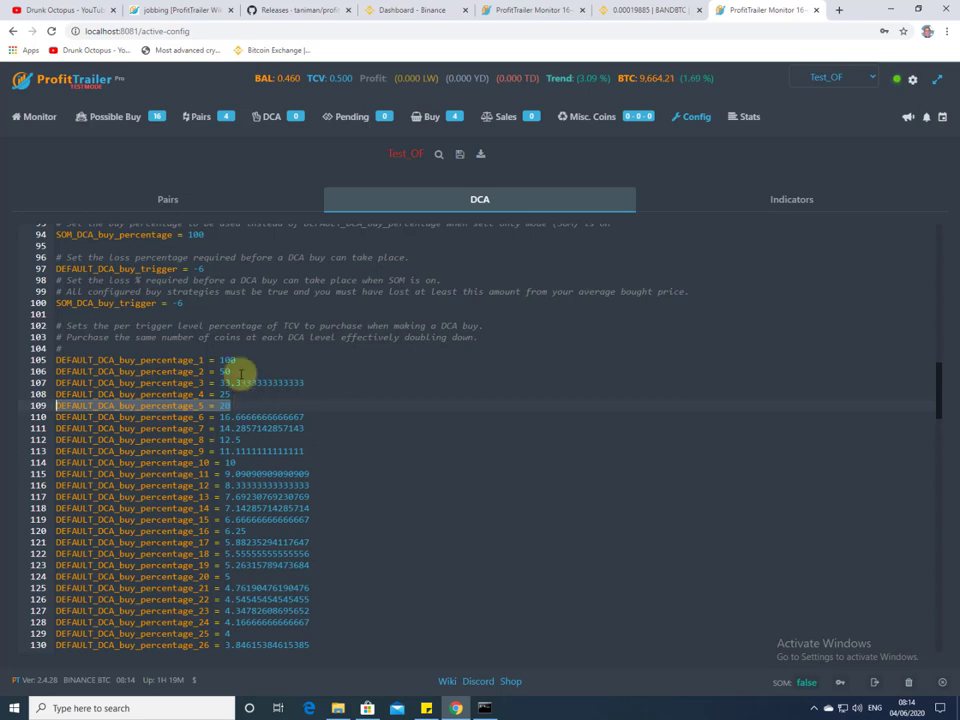
left_click(168, 200)
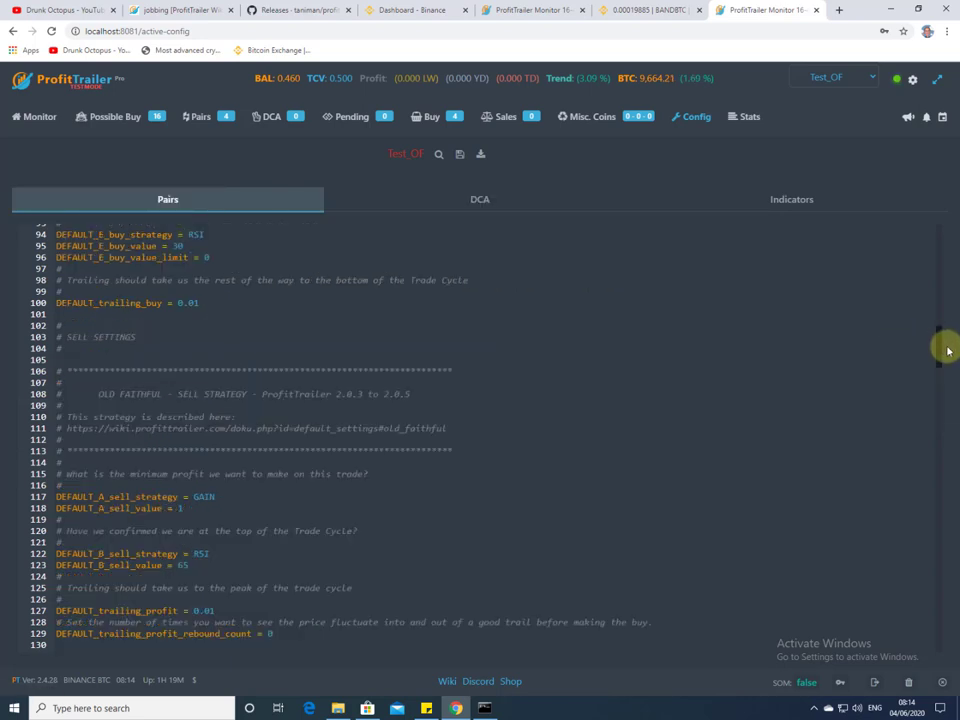
scroll(932, 343, "up", 8)
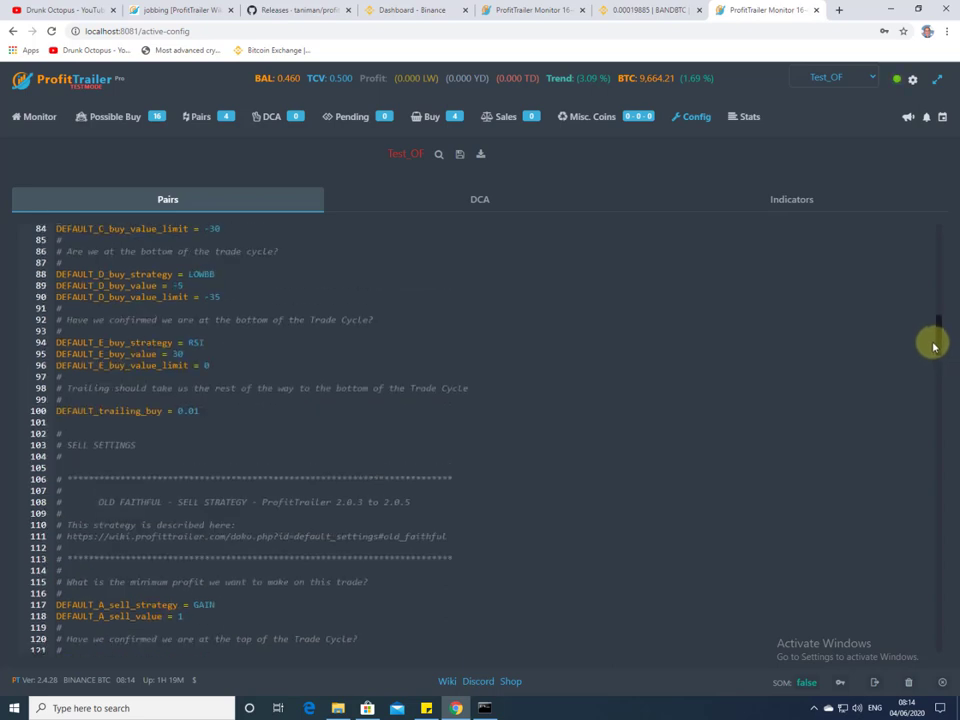
left_click(113, 364)
left_click_drag(113, 364, 52, 364)
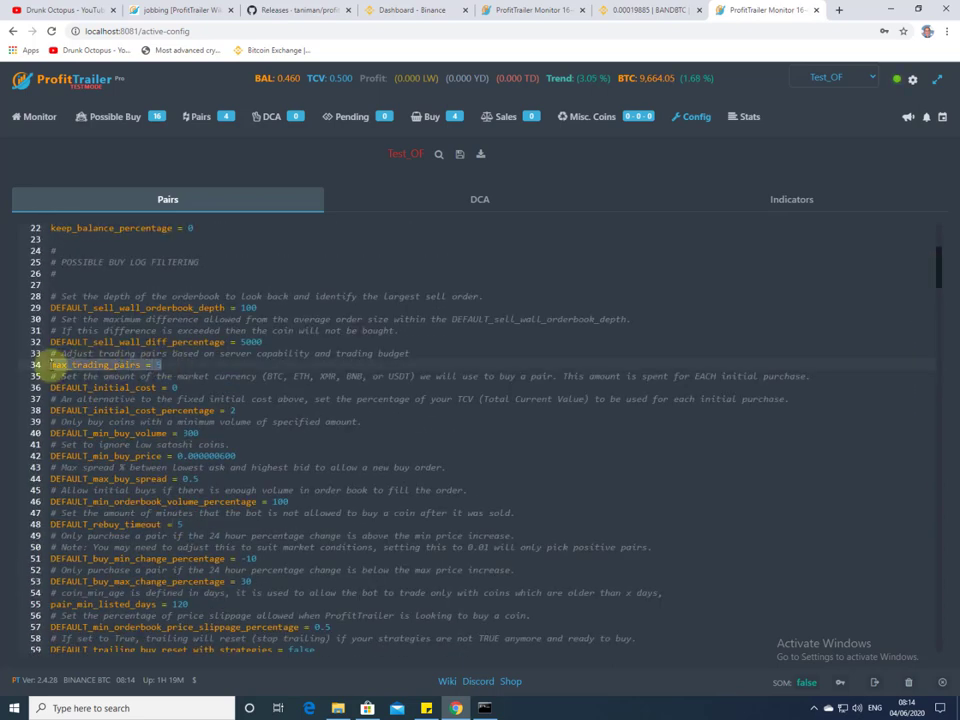
triple_click(236, 410)
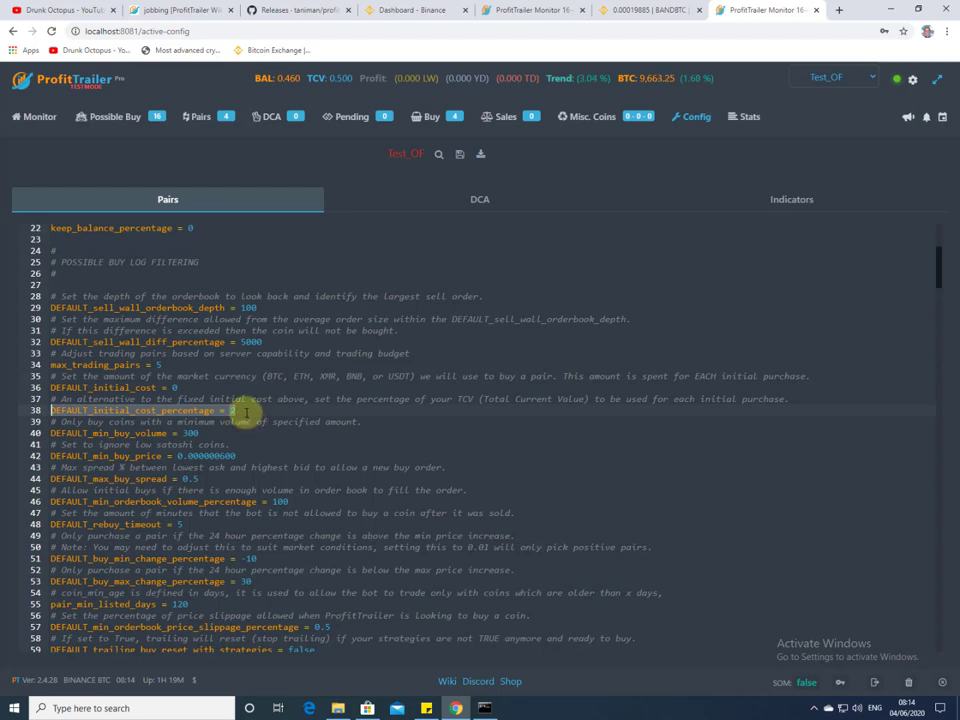
left_click(245, 410)
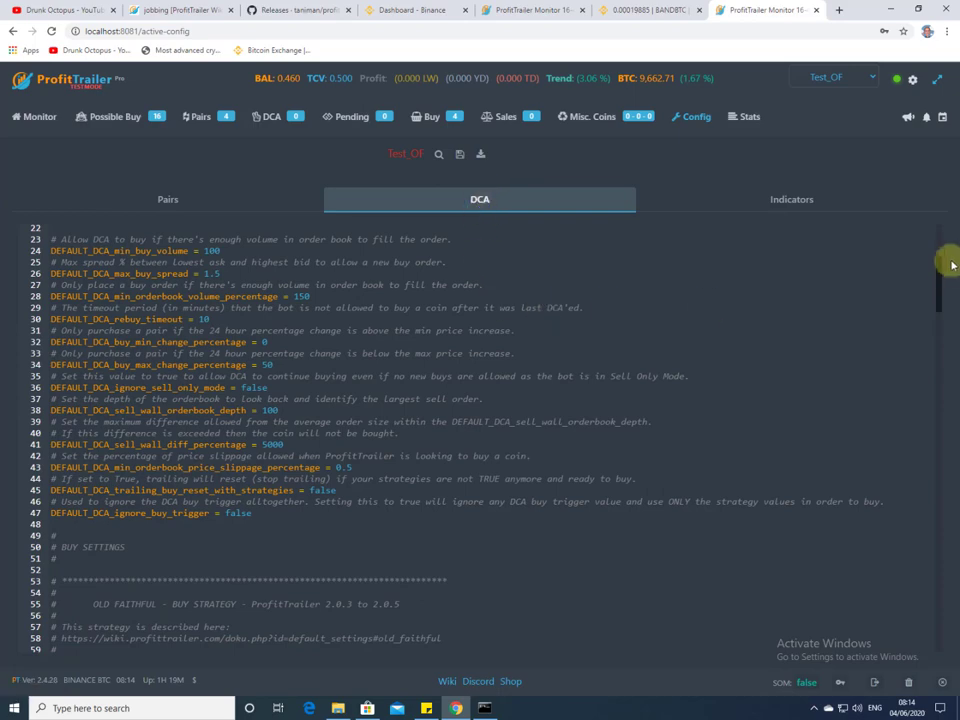
left_click_drag(939, 281, 894, 398)
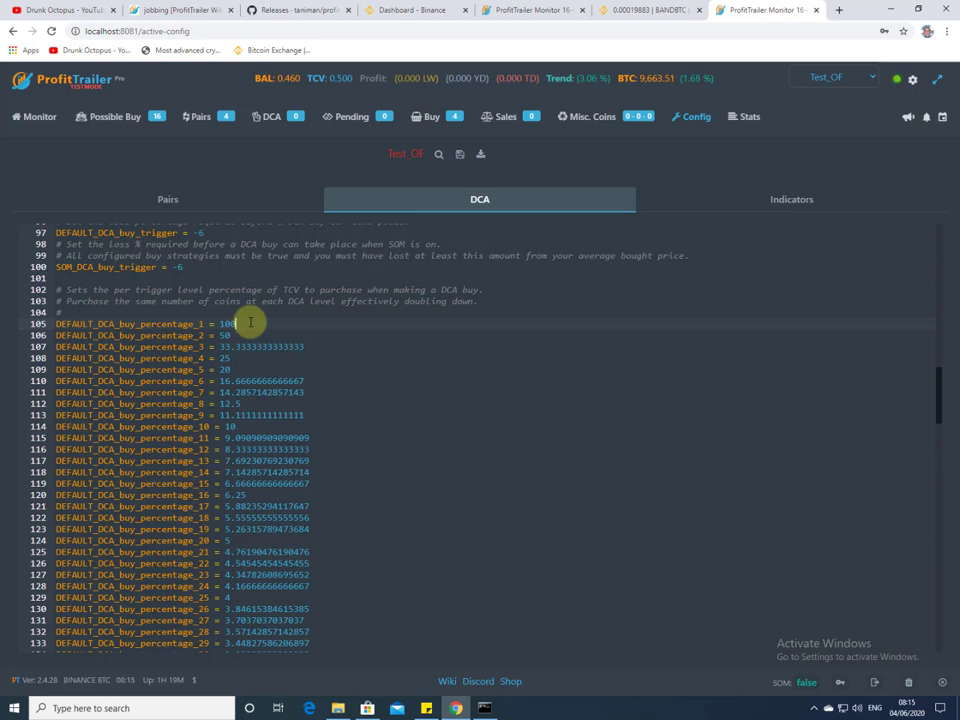
left_click(250, 334)
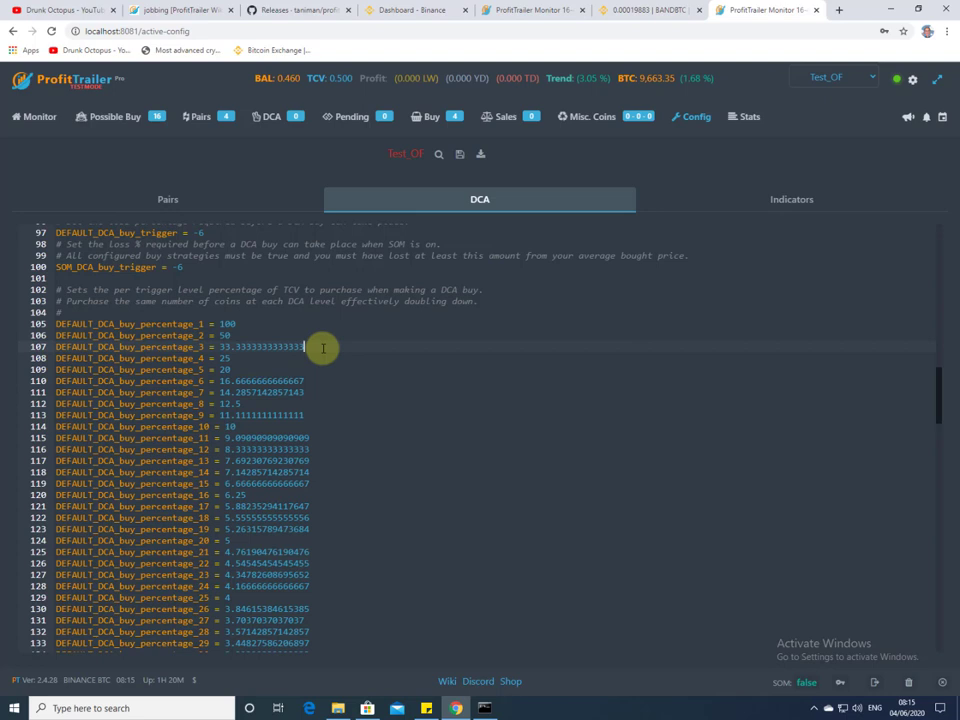
left_click(322, 358)
left_click(321, 371)
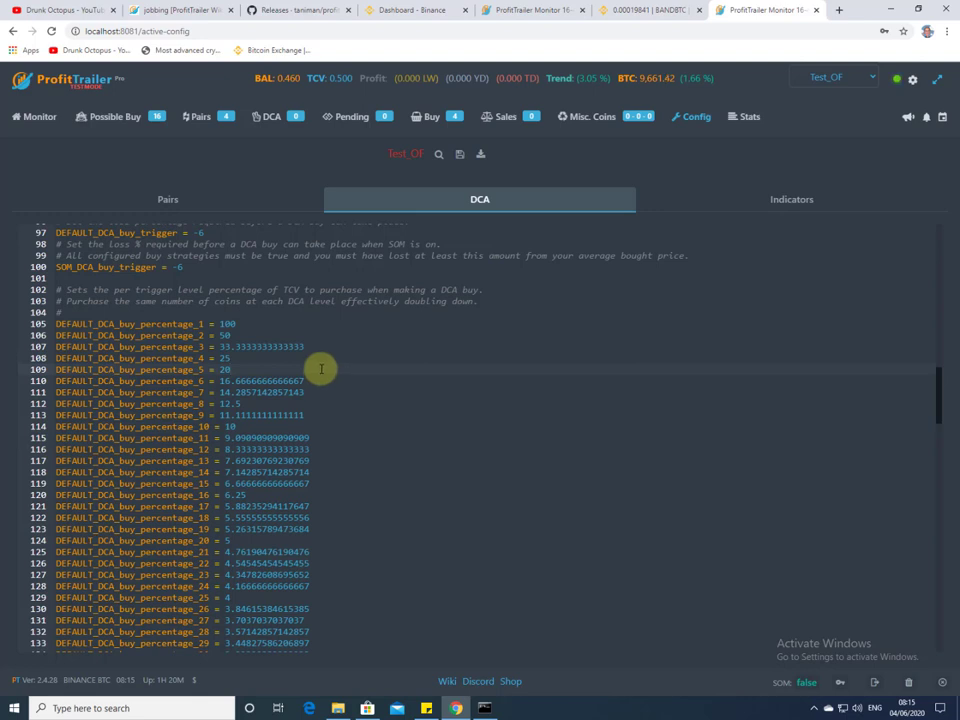
- Highlight the DEFAULT_initial_cost_percentage = 2 line in Pairs config, then switch to the YouTube About page
left_click(165, 200)
left_click_drag(938, 352, 928, 242)
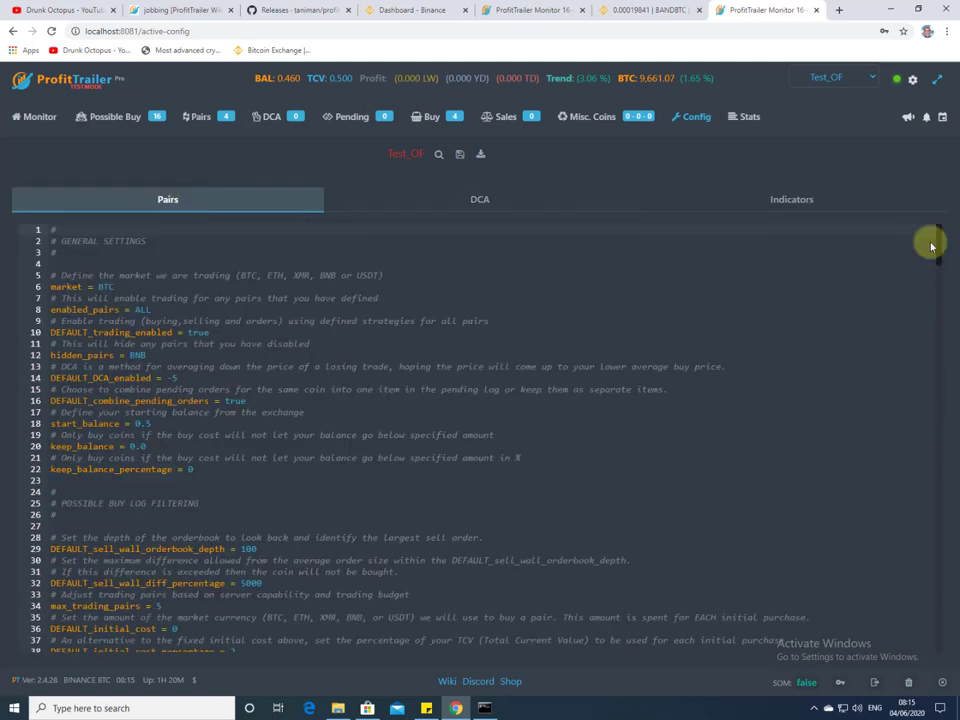
scroll(600, 370, "down", 1)
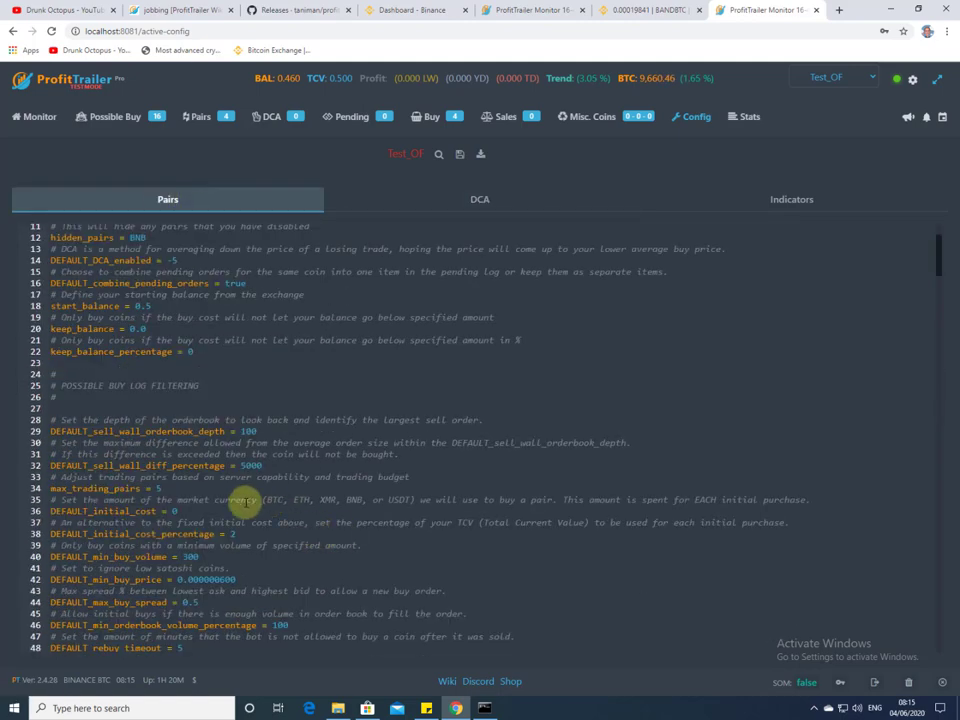
left_click(118, 488)
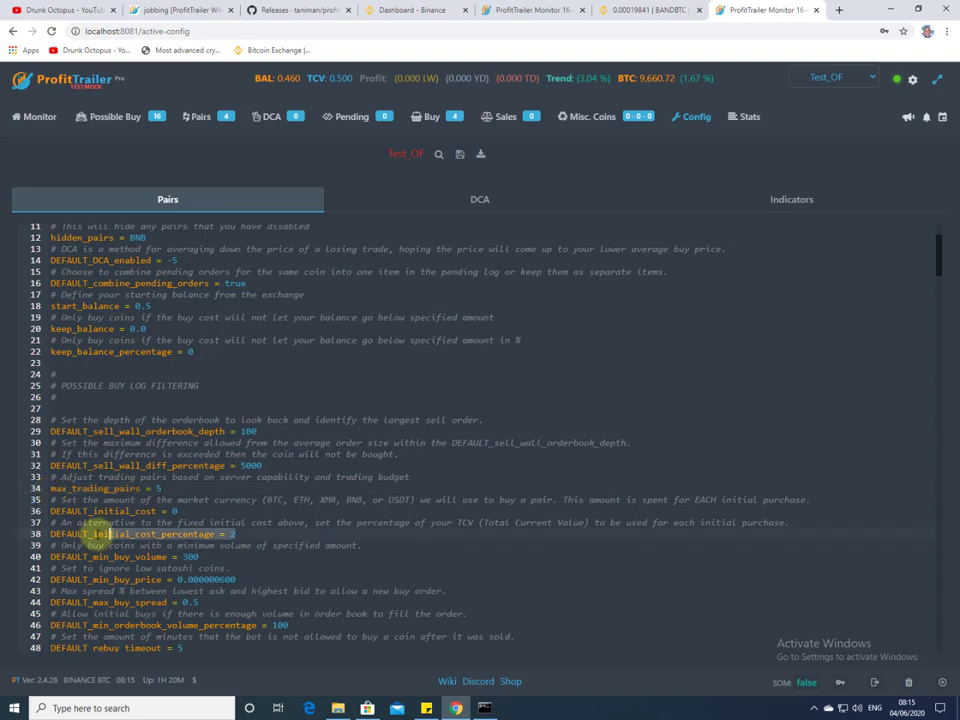
left_click(52, 534)
left_click_drag(52, 534, 236, 534)
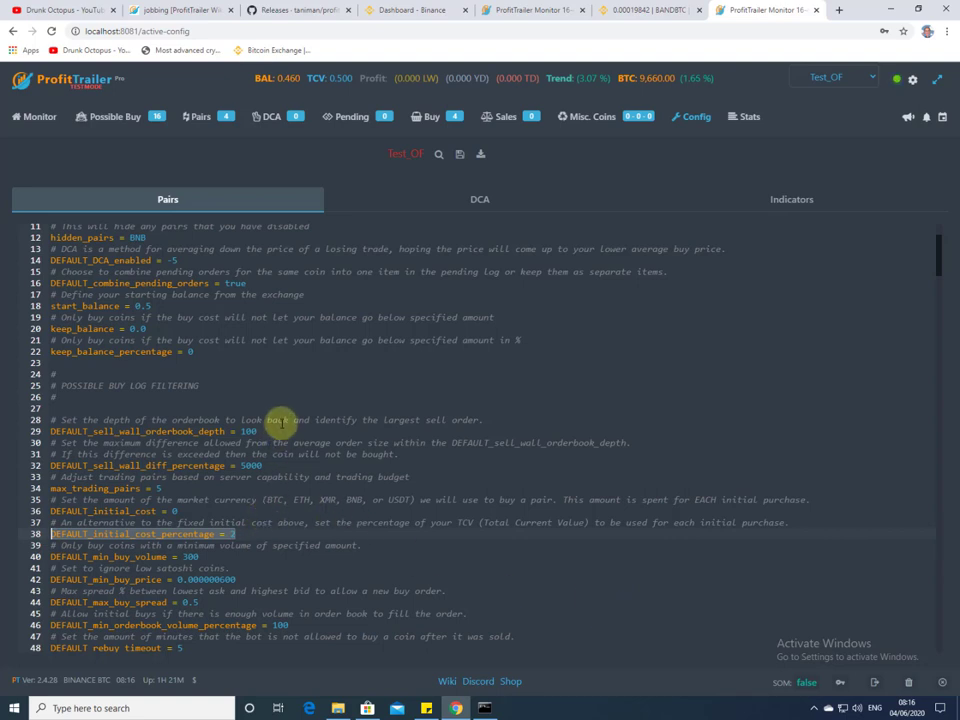
left_click(60, 12)
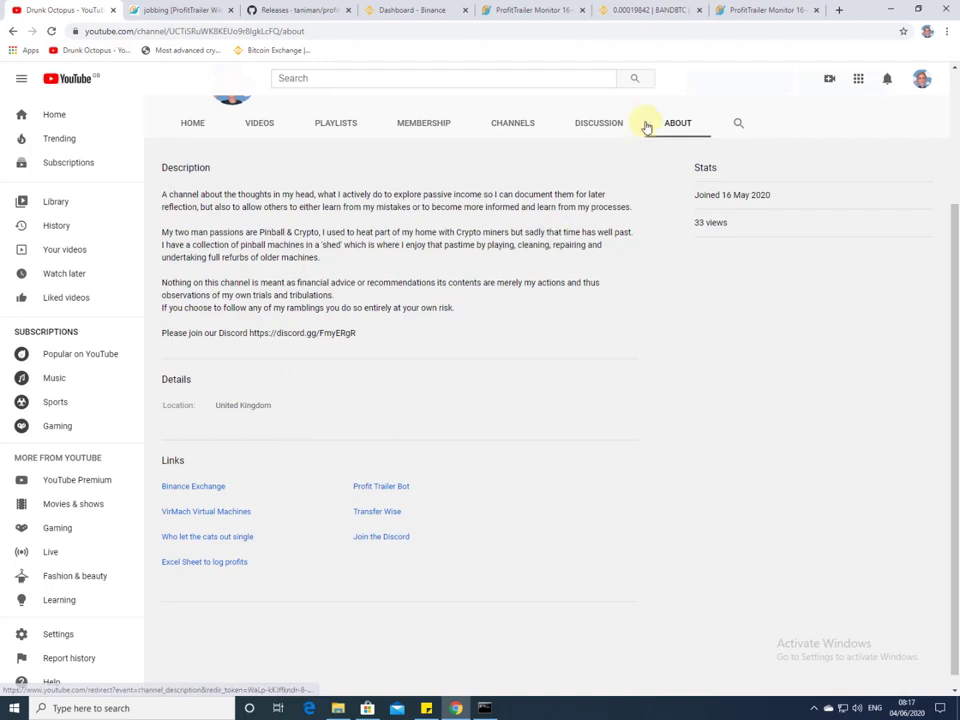
- Open the 'Excel Sheet to log profits' link from the channel's About page
scroll(692, 354, "up", 2)
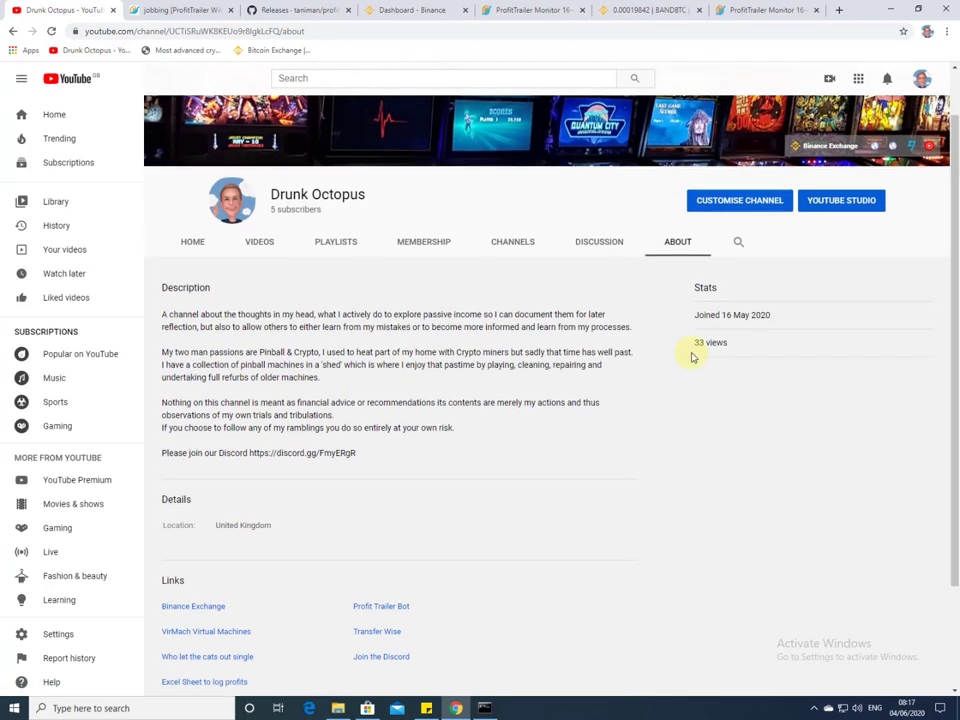
scroll(692, 354, "down", 2)
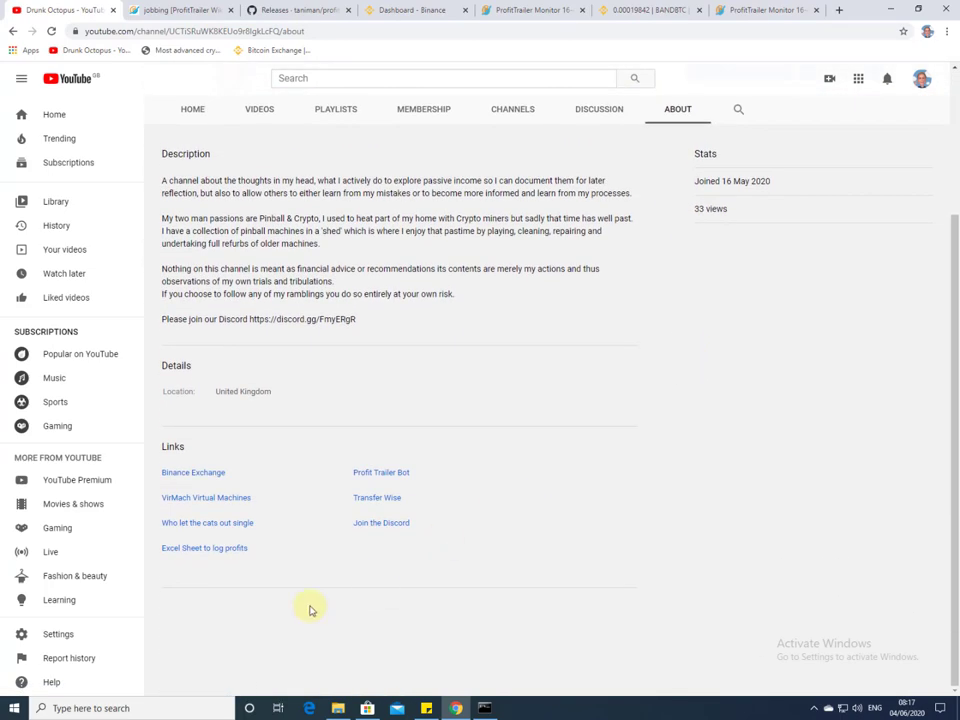
left_click(203, 548)
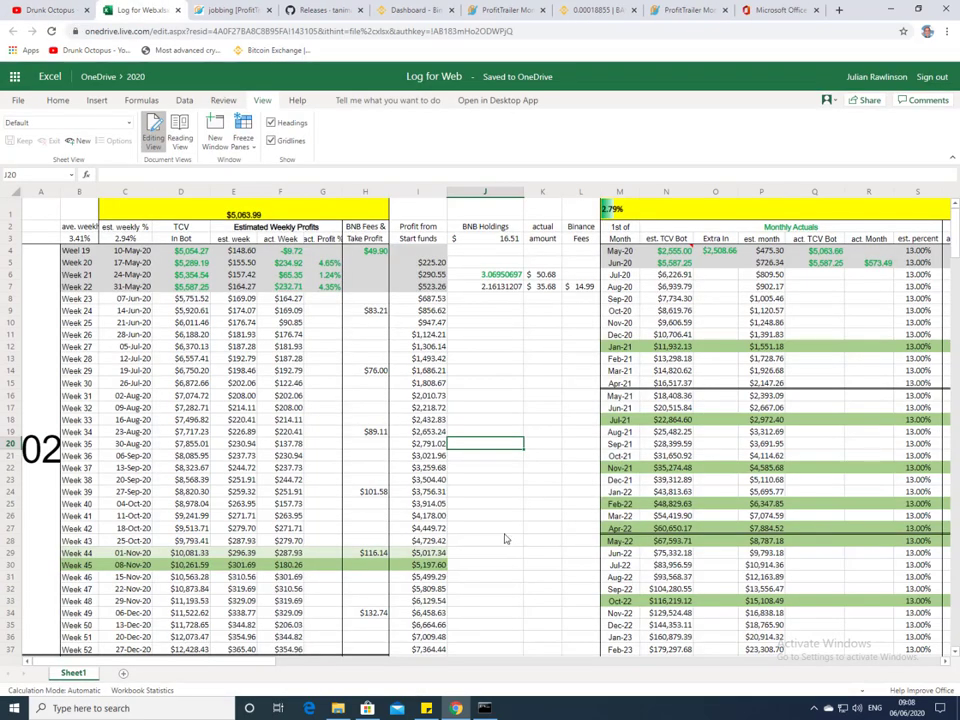
- Find the DCA calc table and check the $4,827.00 in-bot amount
scroll(507, 538, "down", 6)
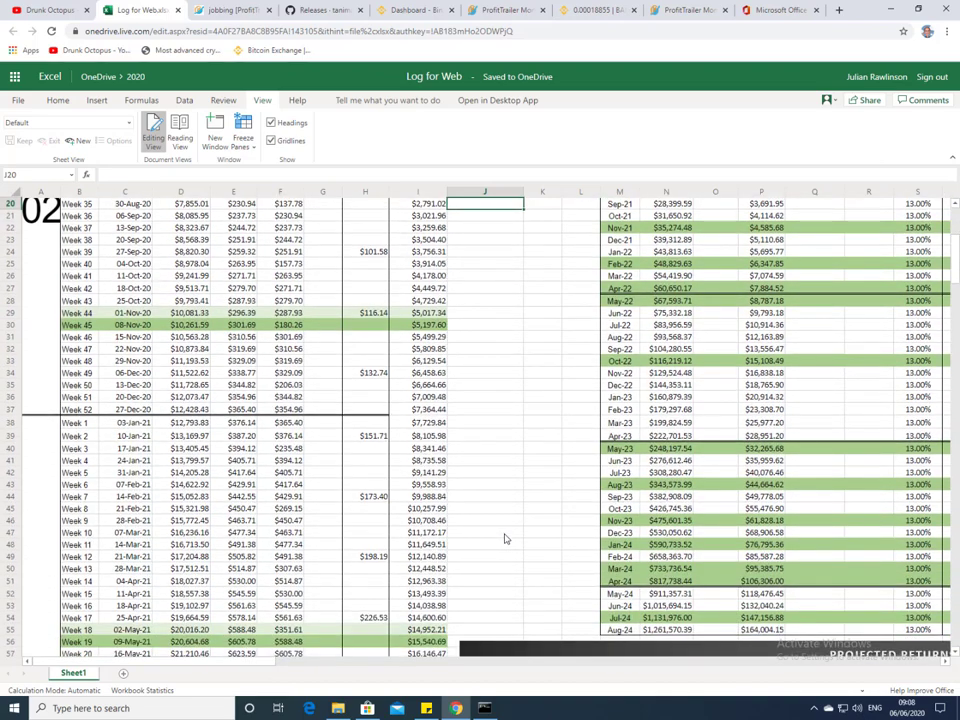
scroll(500, 530, "right", 3)
scroll(500, 527, "right", 6)
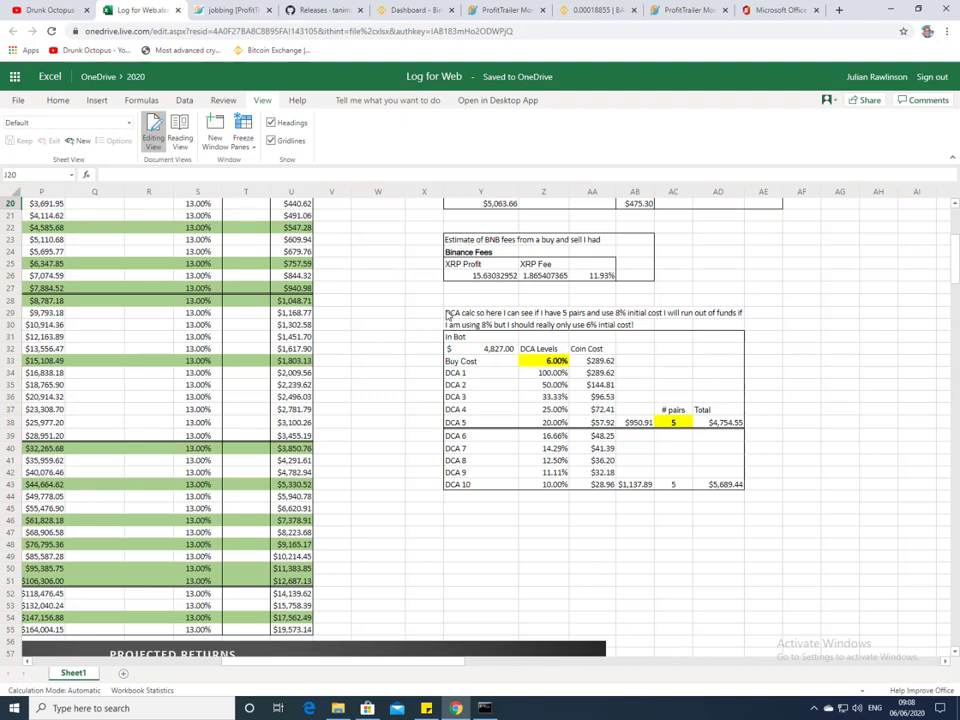
left_click(480, 351)
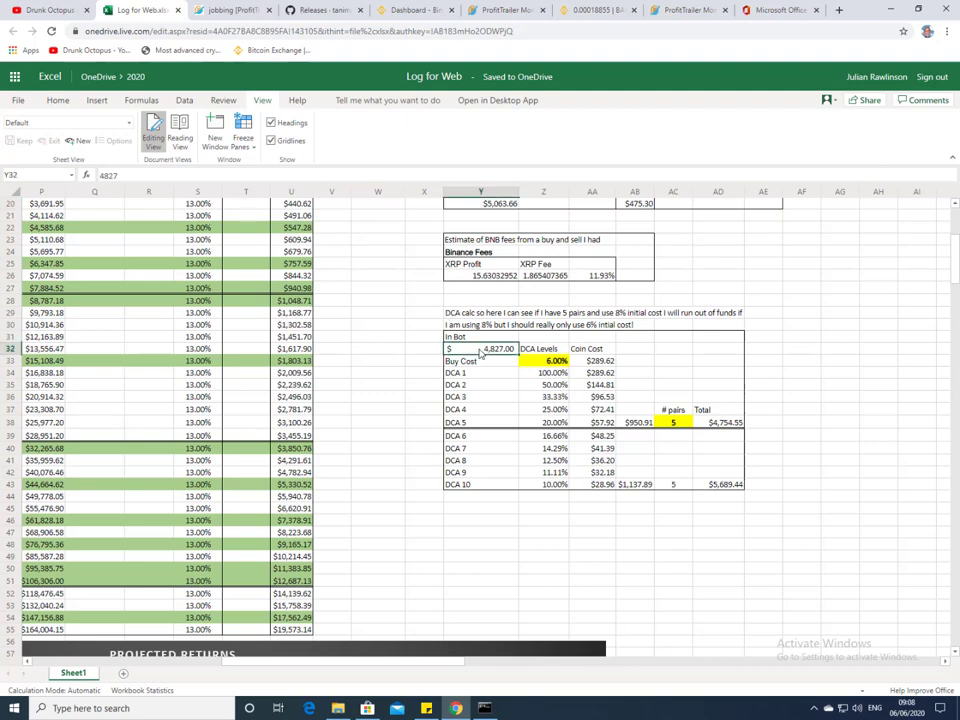
- Change the buy cost in cell Z33 from 6.00% to 2.00%
left_click(540, 360)
type("2")
key("Return")
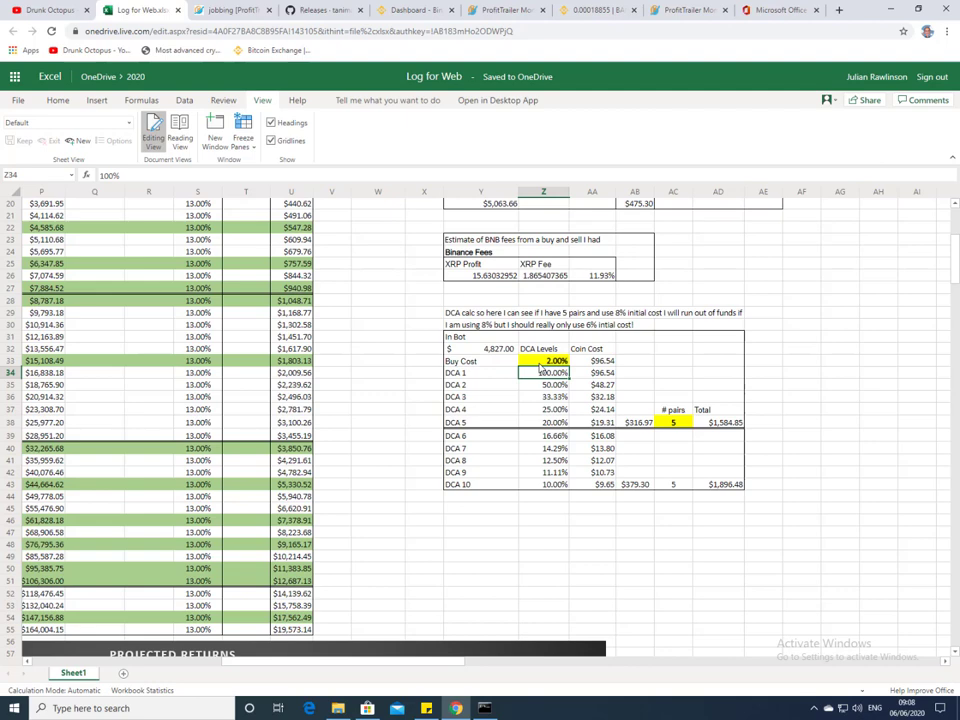
key("Up")
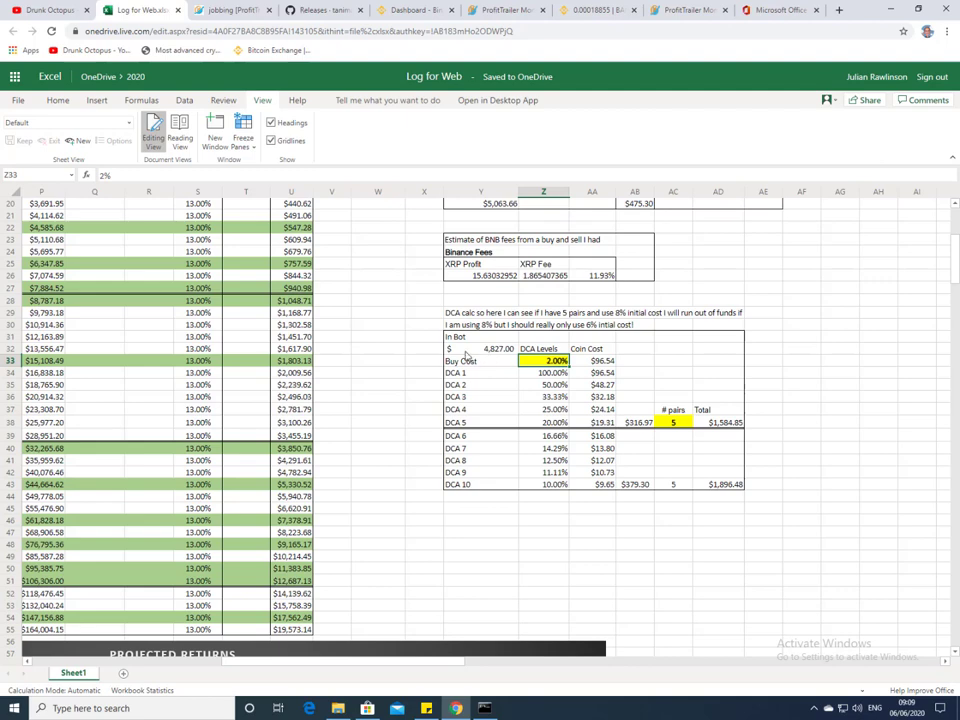
- Try 10 pairs in cell AC38, then set it back to 5
left_click(674, 423)
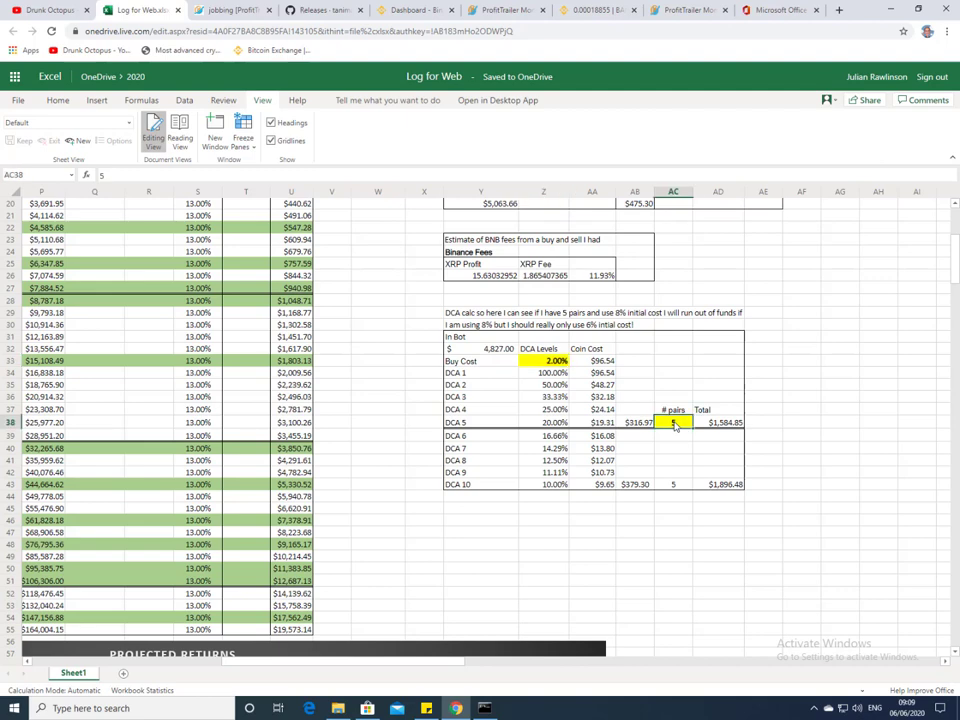
type("10")
key("Return")
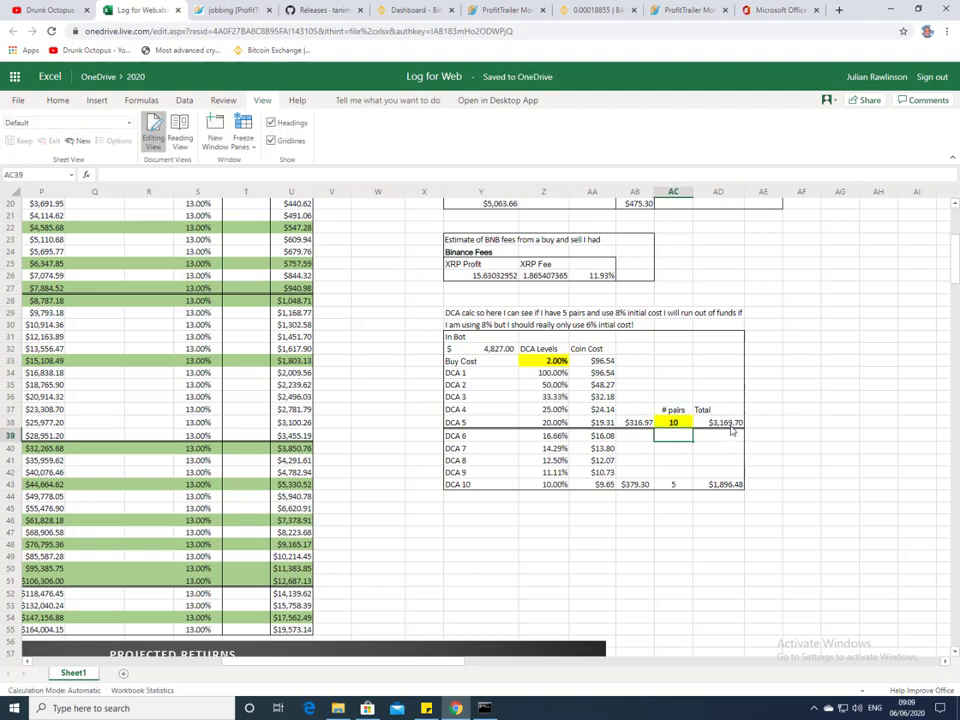
left_click(676, 424)
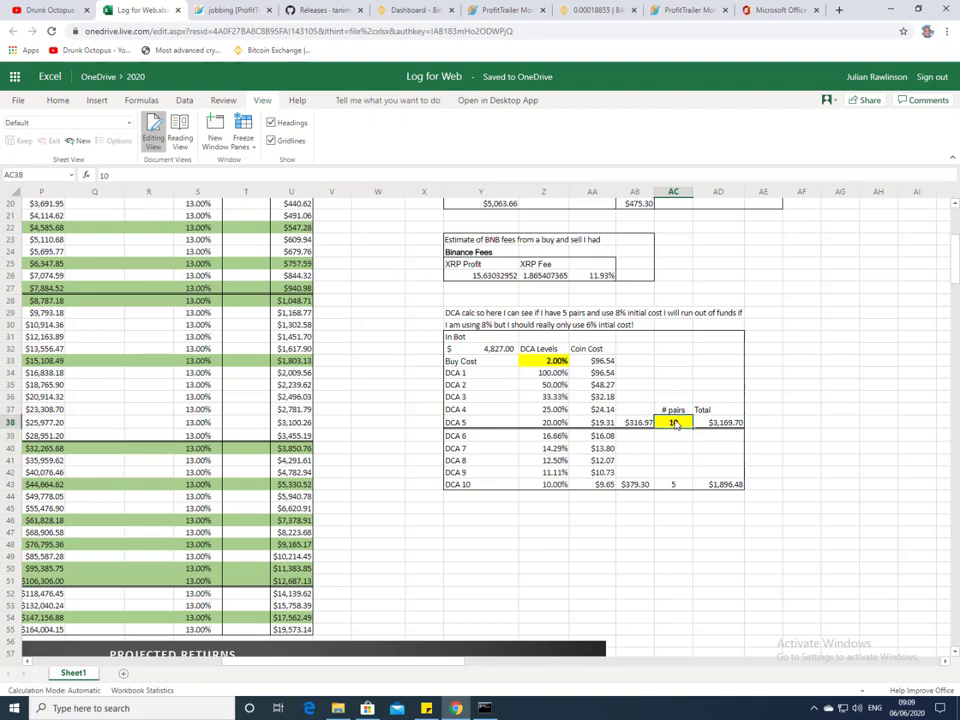
type("5")
key("Return")
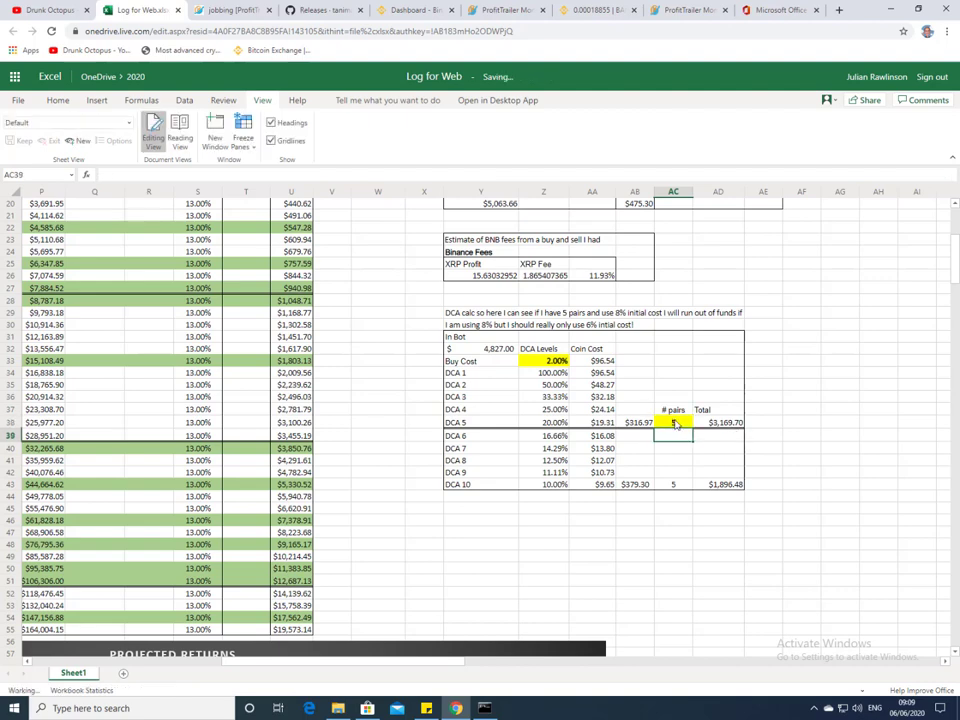
- Restore the buy cost in Z33 to 6.00%, returning the total to $4,754.55
left_click(543, 362)
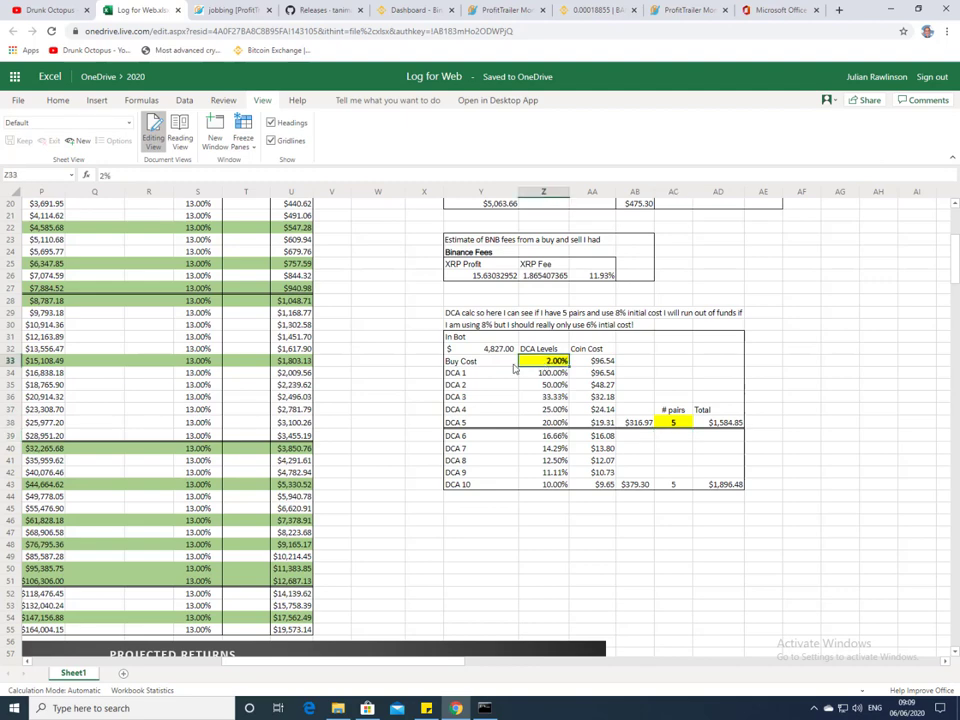
type("6")
key("Return")
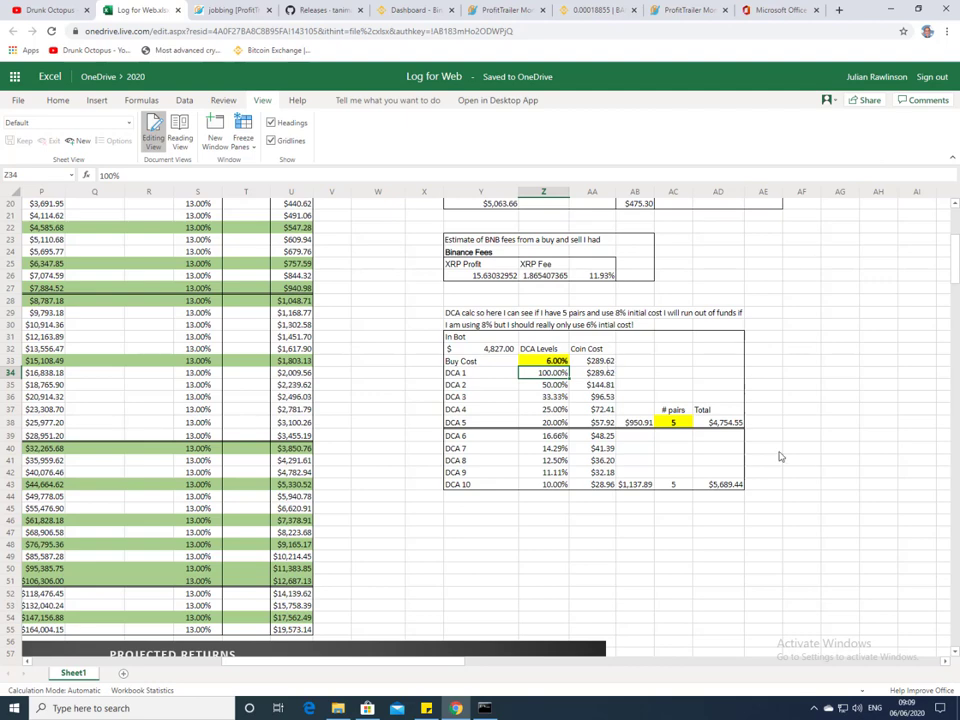
left_click(690, 10)
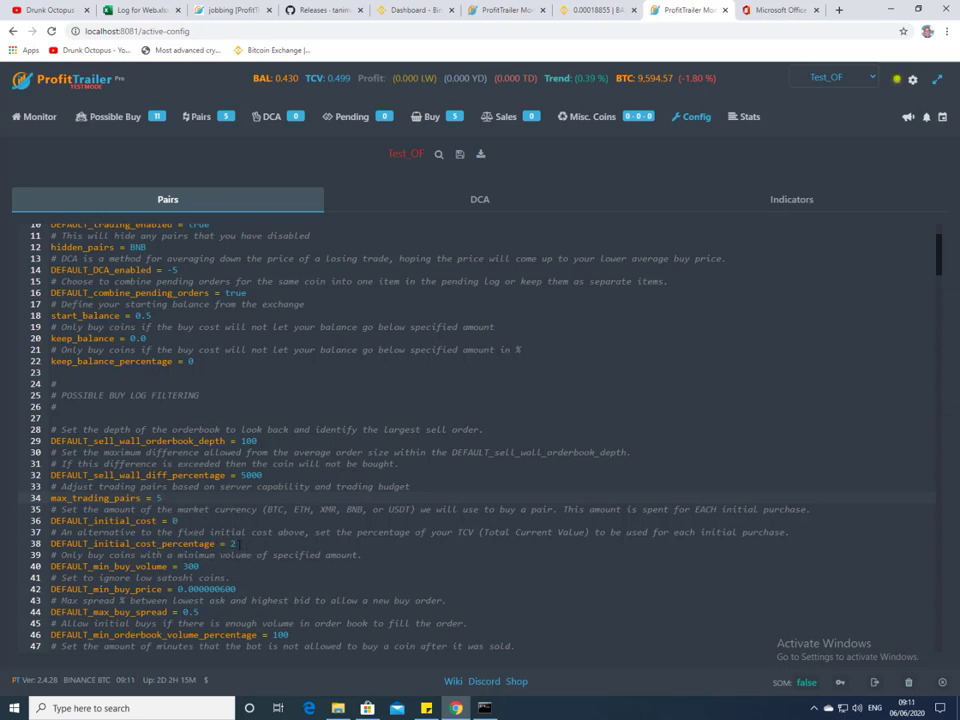
- Set DEFAULT_initial_cost_percentage on line 38 to 6, save the Pairs config, and go to Monitor
key("BackSpace")
type("6")
left_click(459, 155)
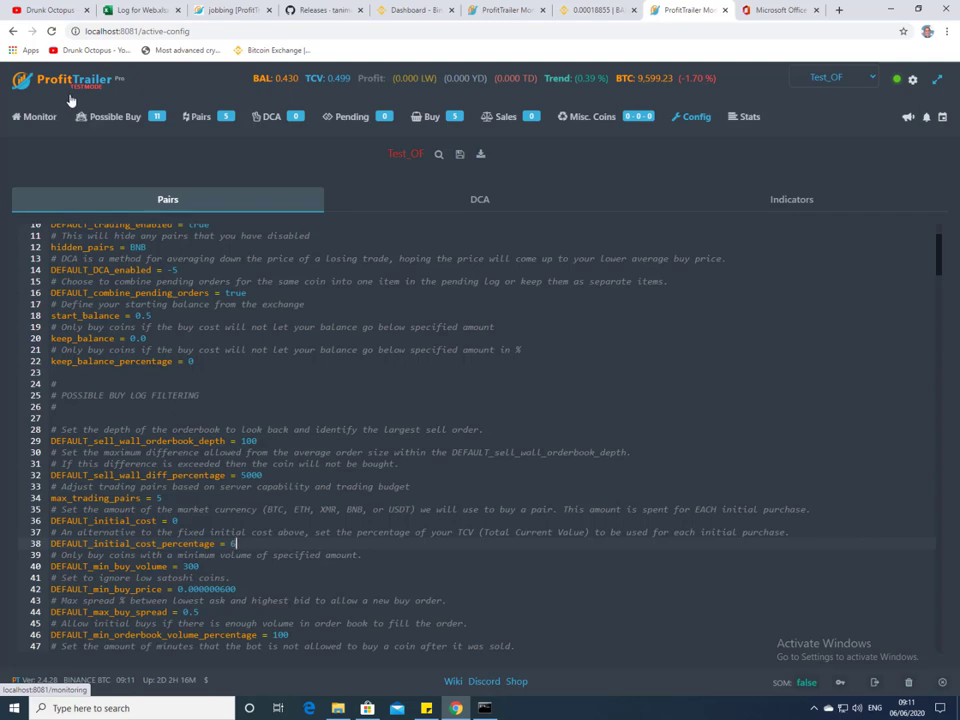
left_click(40, 120)
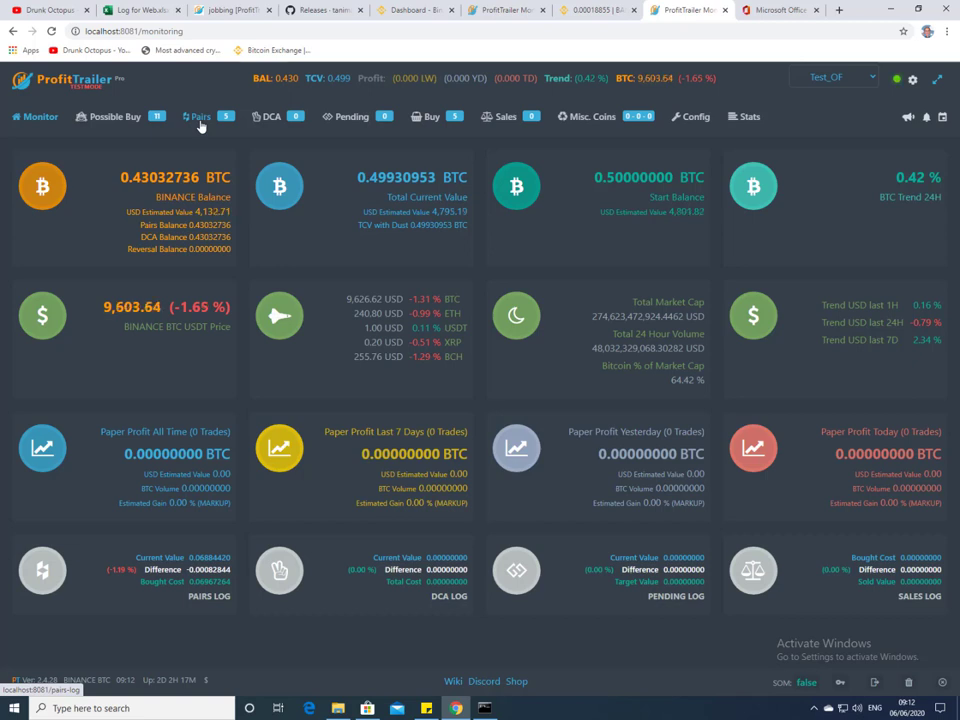
- Read the BINANCE Balance tooltip on the monitor dashboard
mouse_move(205, 188)
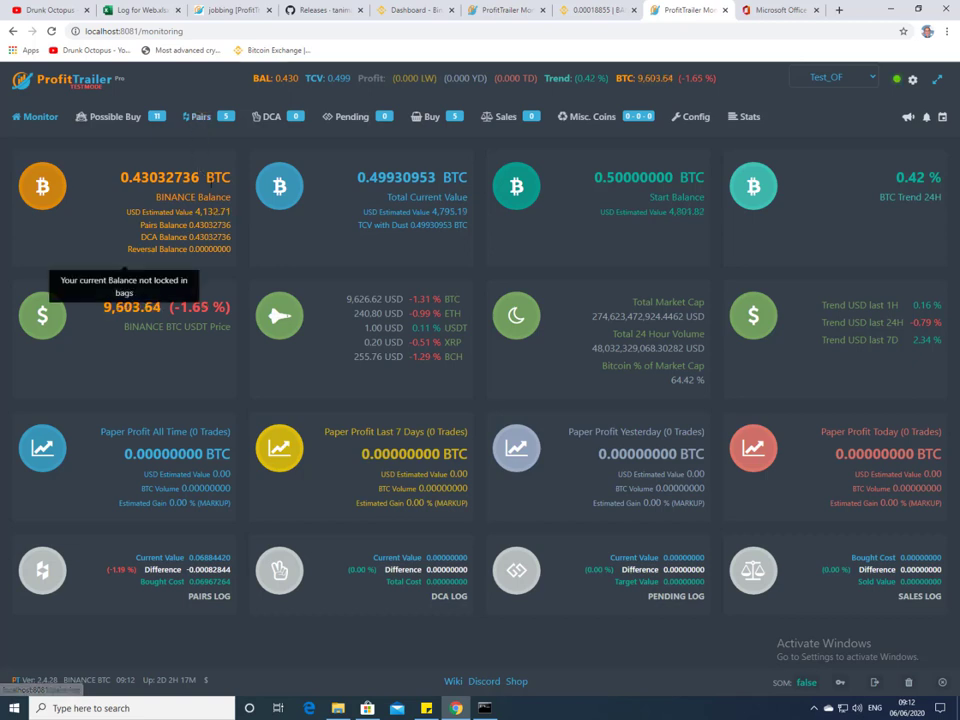